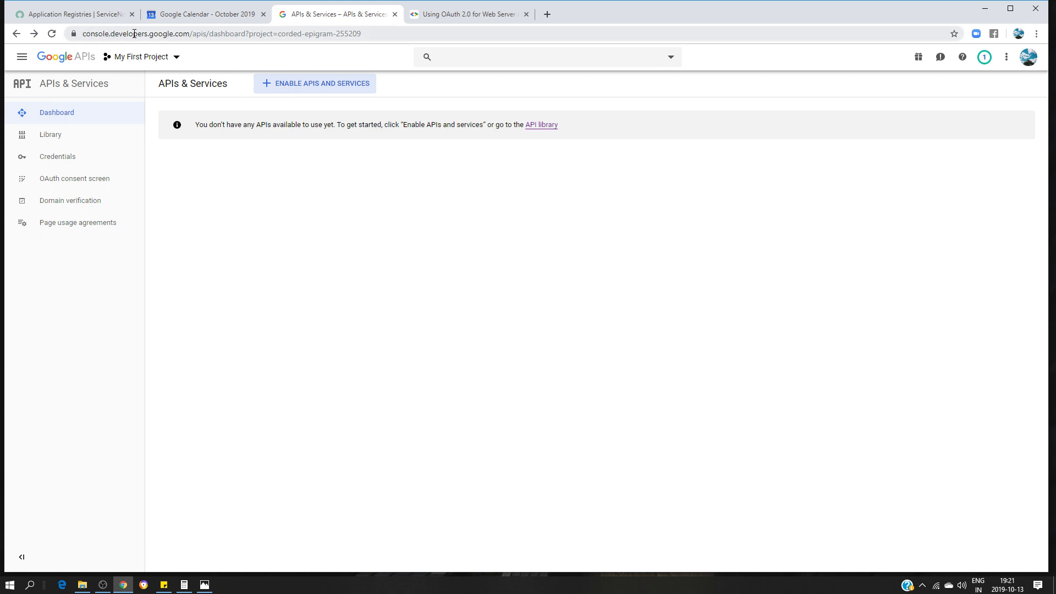
# Search the API library for "cal" and enable the Google Calendar API for My First Project.
pyautogui.click(290, 88)
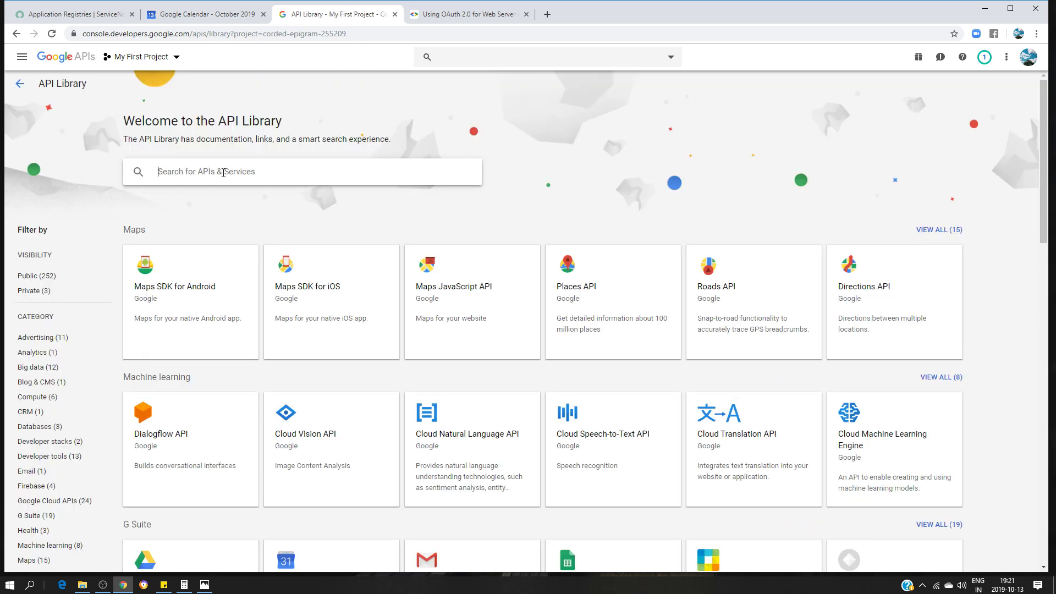
pyautogui.write('c')
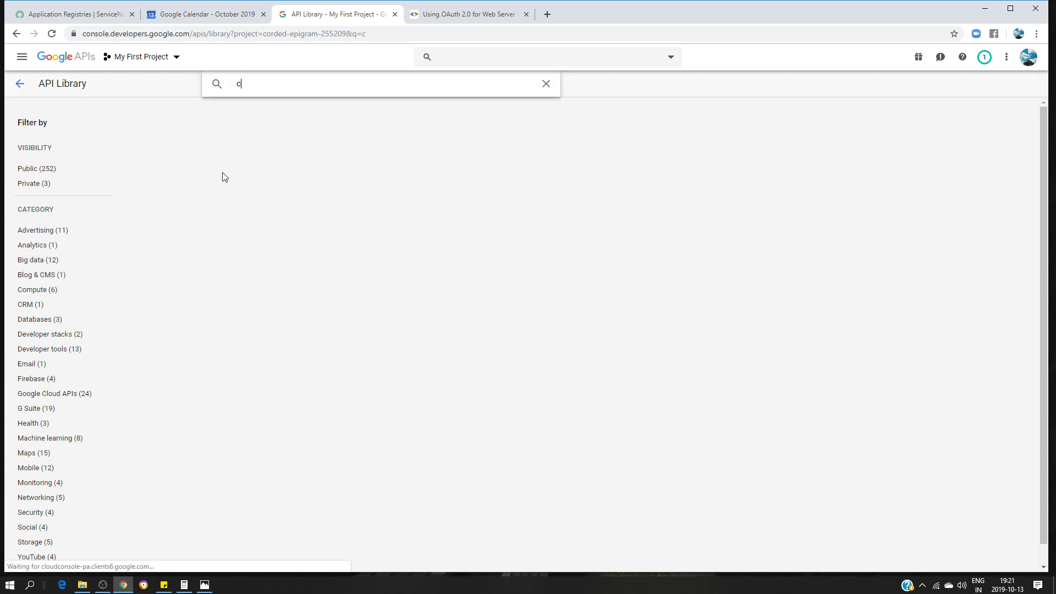
pyautogui.write('al')
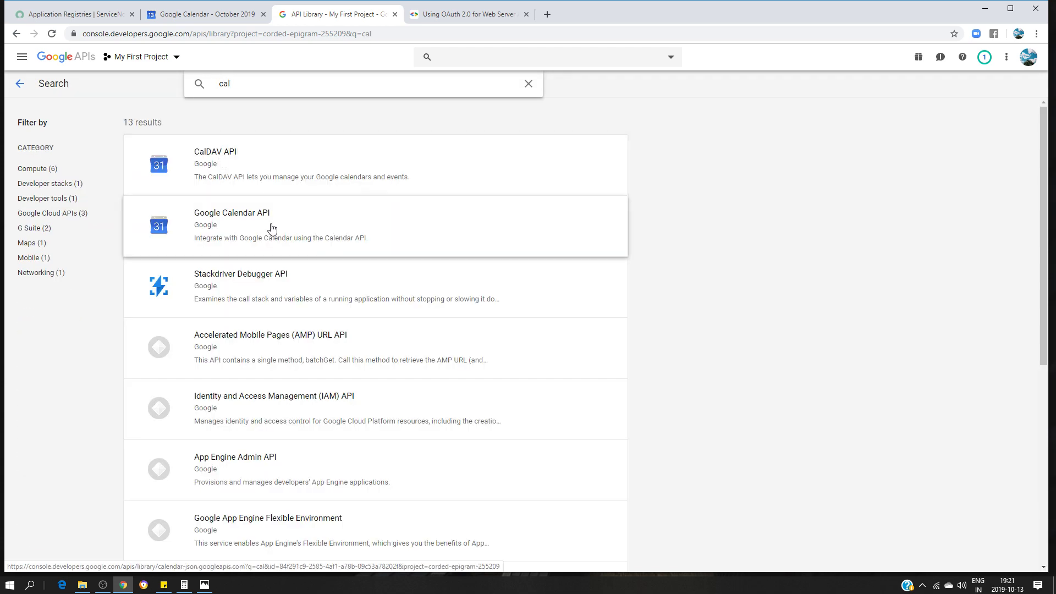
pyautogui.click(270, 230)
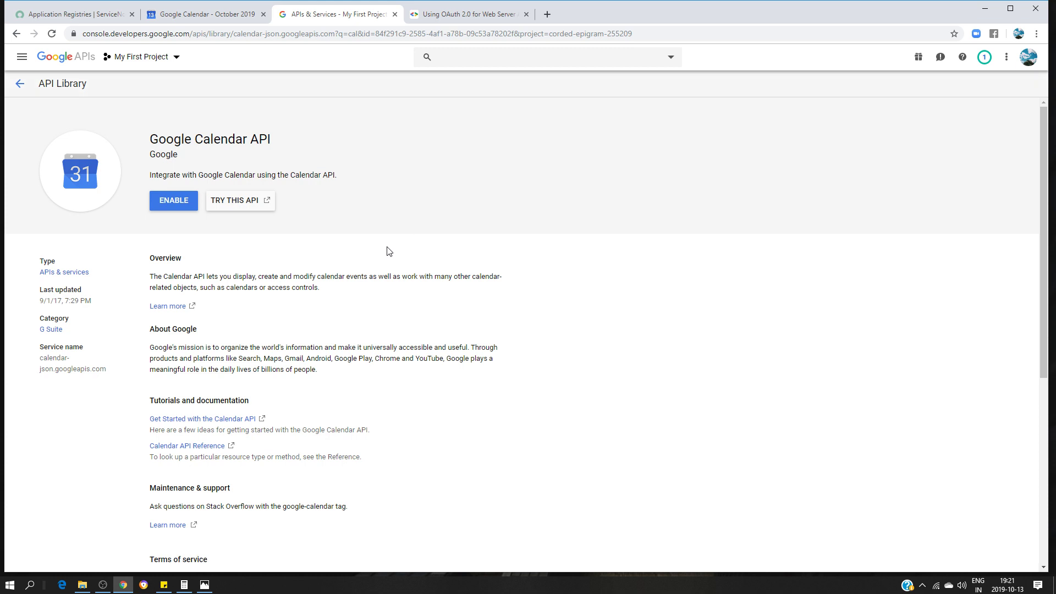
pyautogui.click(173, 202)
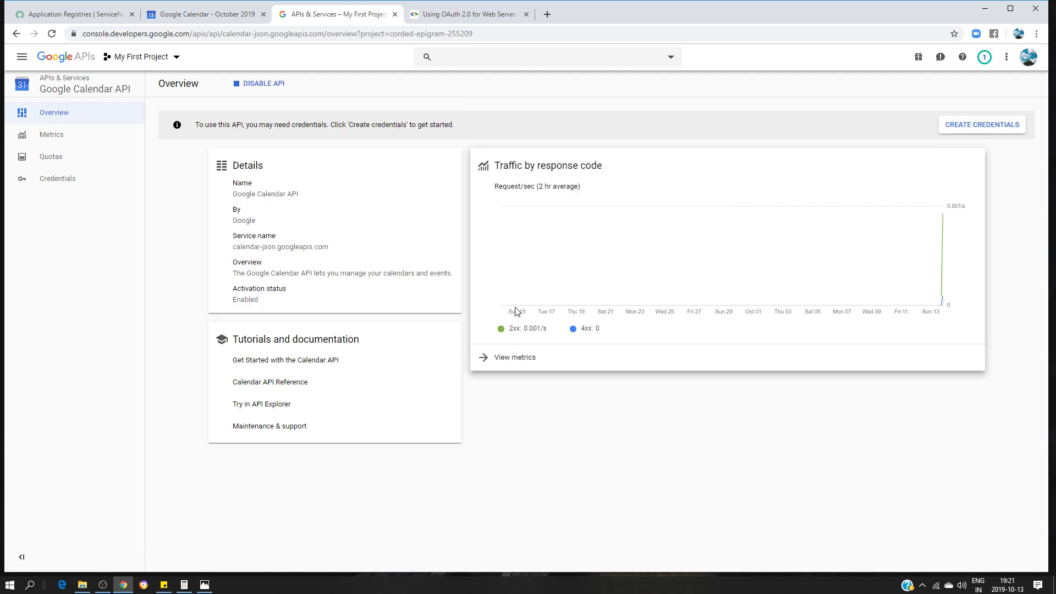
# Start creating an OAuth client ID from the APIs & Services credentials page.
pyautogui.click(85, 181)
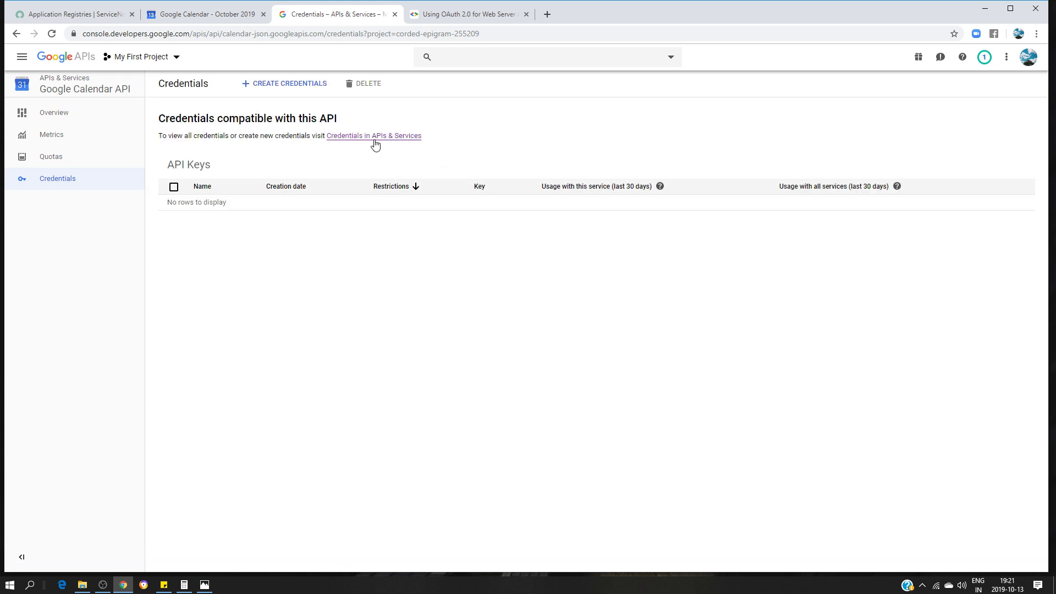
pyautogui.click(374, 141)
pyautogui.click(507, 275)
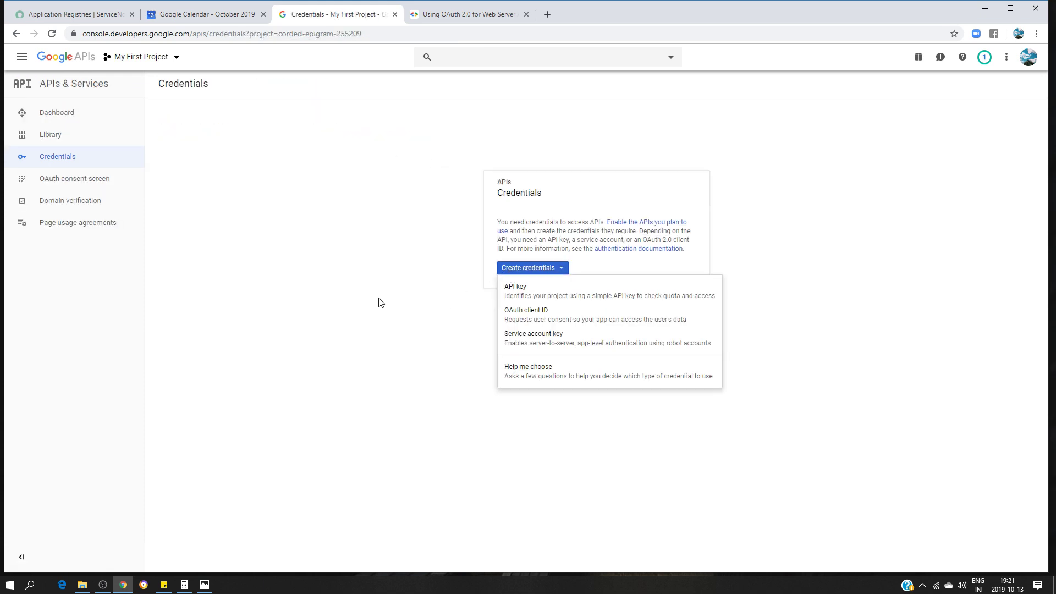
pyautogui.click(522, 314)
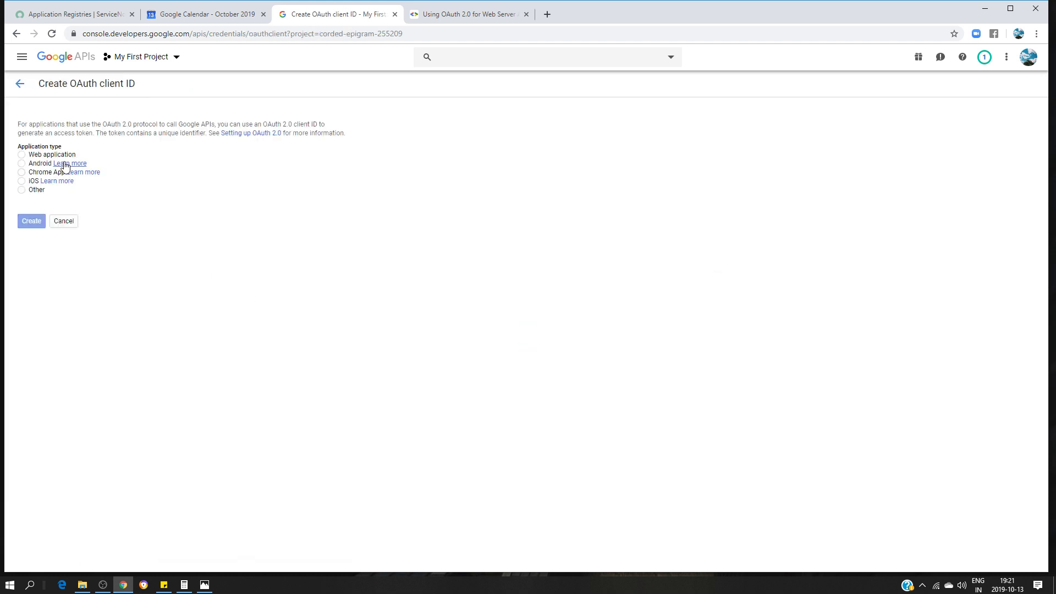
# Set the OAuth client's application type to Web application and name it Calendar App.
pyautogui.click(49, 156)
pyautogui.moveTo(70, 217); pyautogui.dragTo(2, 200)
pyautogui.press('BackSpace')
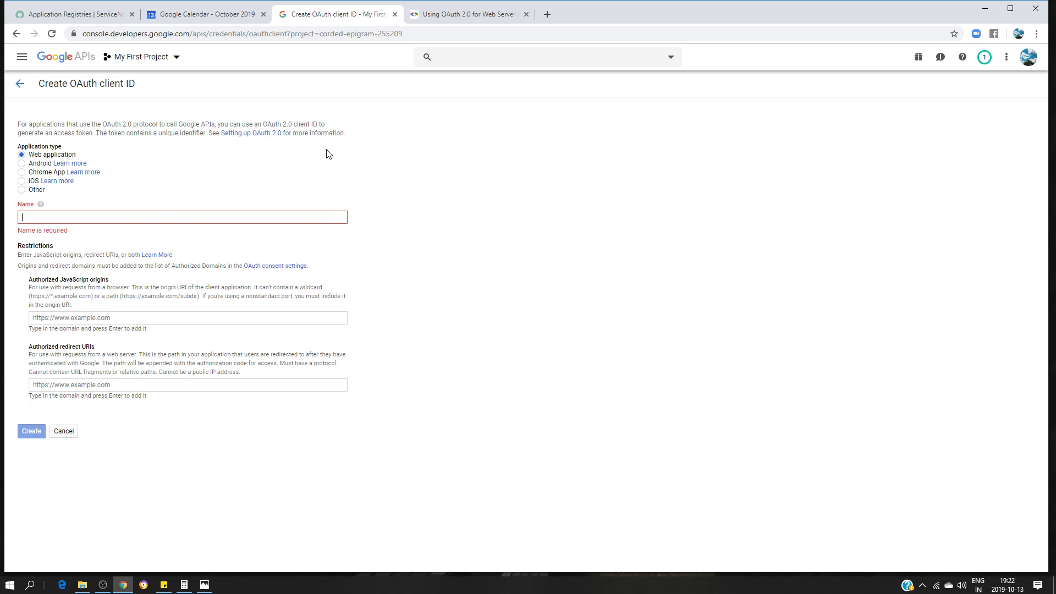
pyautogui.write('O')
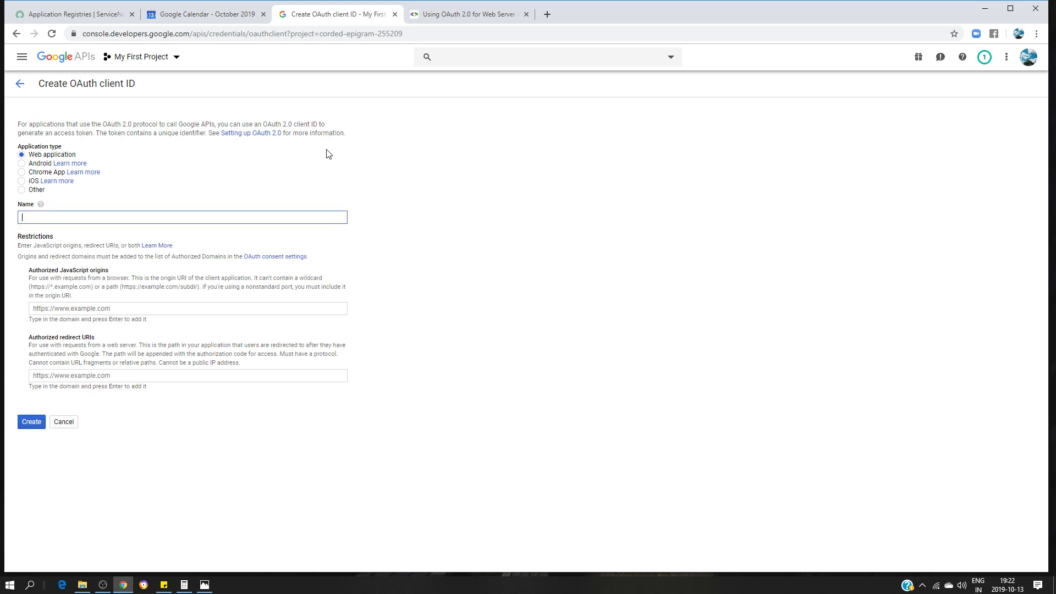
pyautogui.write('Calendar Ap')
pyautogui.click(113, 376)
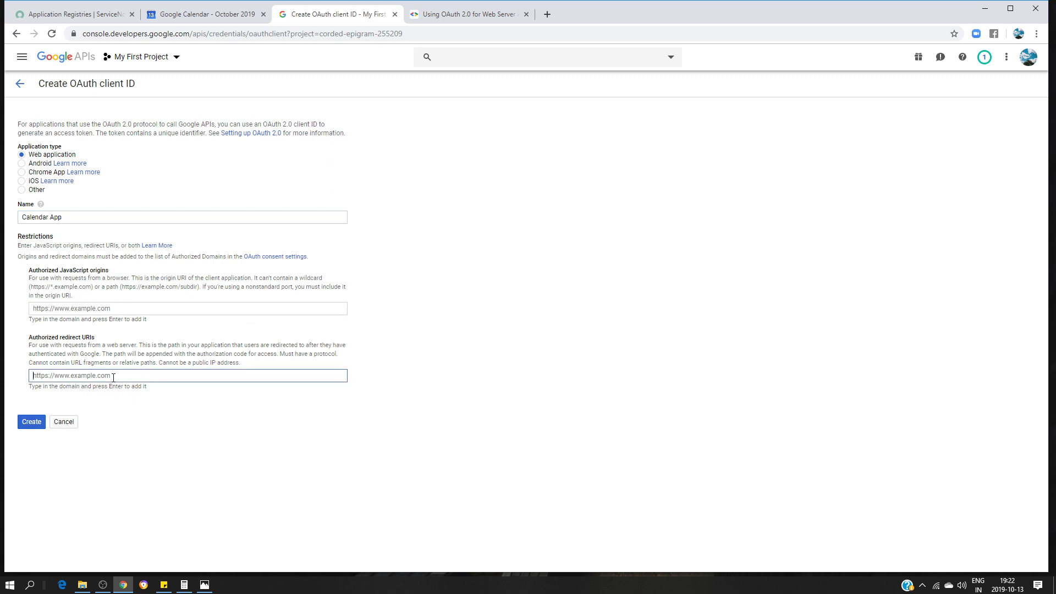
pyautogui.click(164, 584)
pyautogui.click(778, 297)
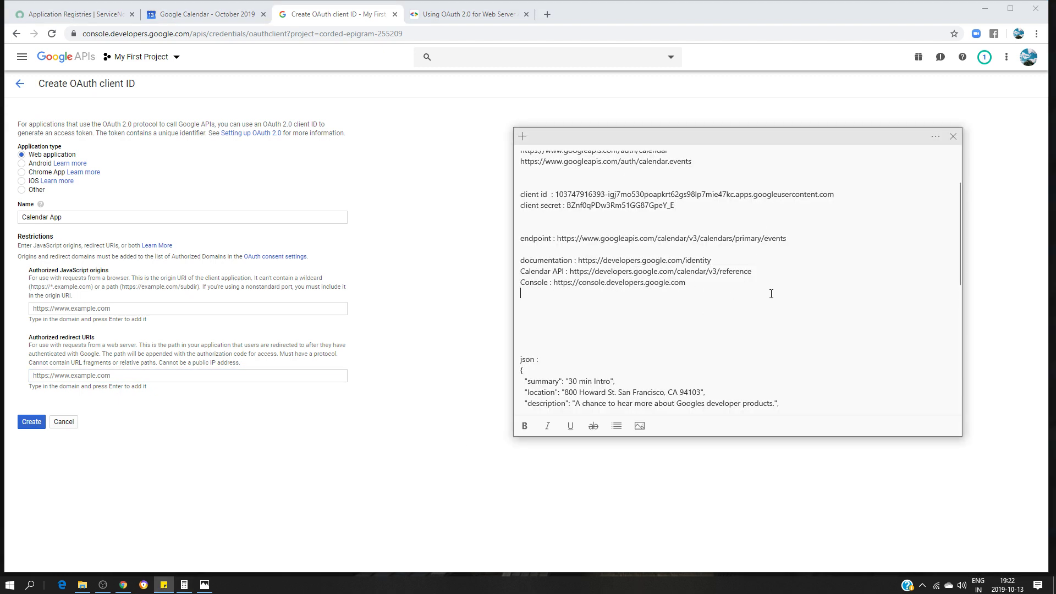
pyautogui.scroll(3, 708, 317)
pyautogui.moveTo(742, 179); pyautogui.dragTo(563, 179)
pyautogui.hotkey('ctrl', 'c')
pyautogui.rightClick(578, 179)
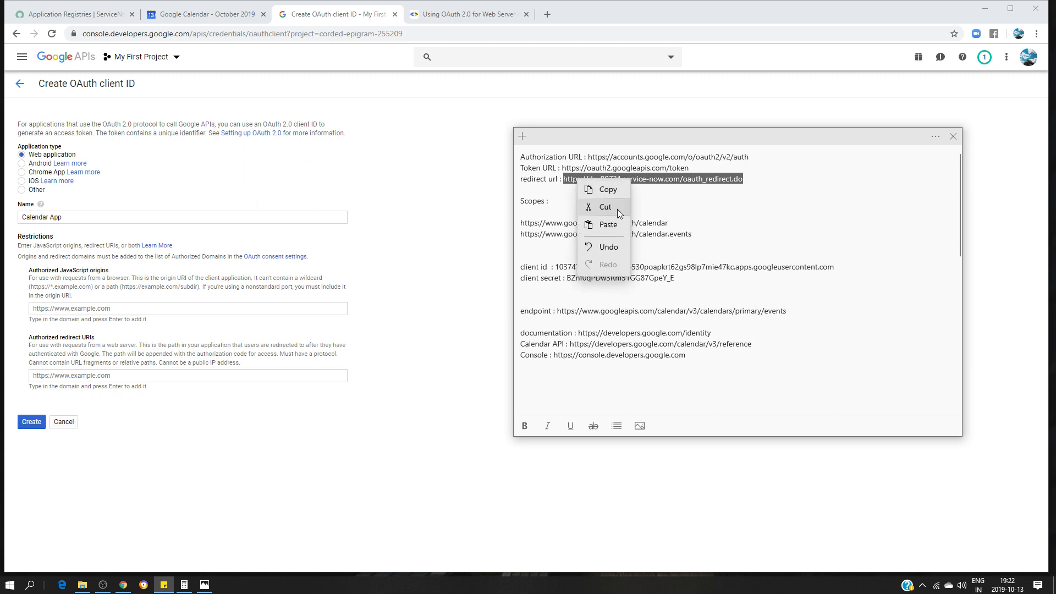
pyautogui.click(607, 189)
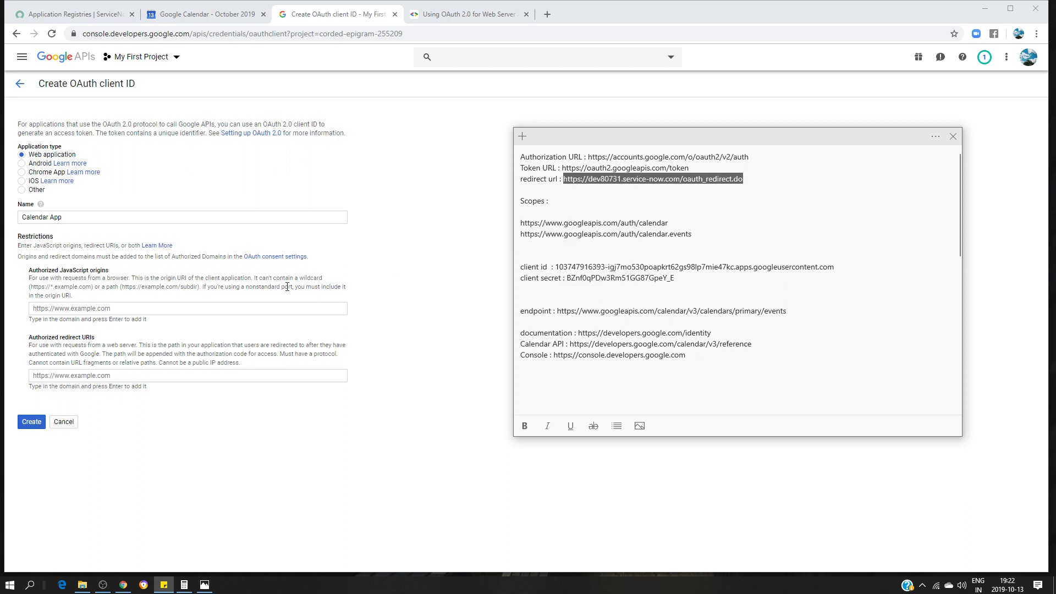
pyautogui.click(95, 376)
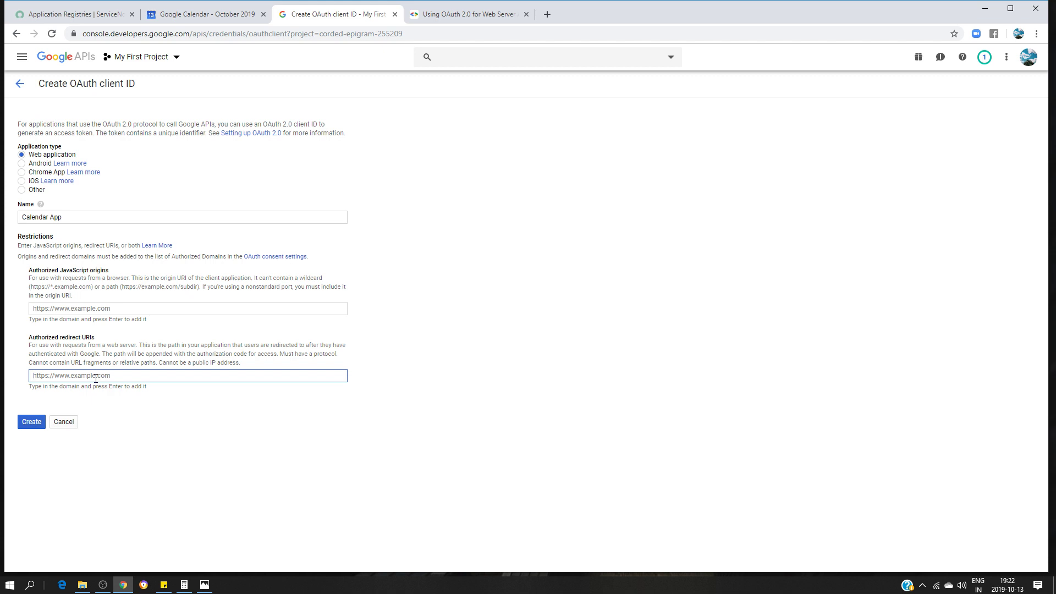
pyautogui.hotkey('ctrl', 'v')
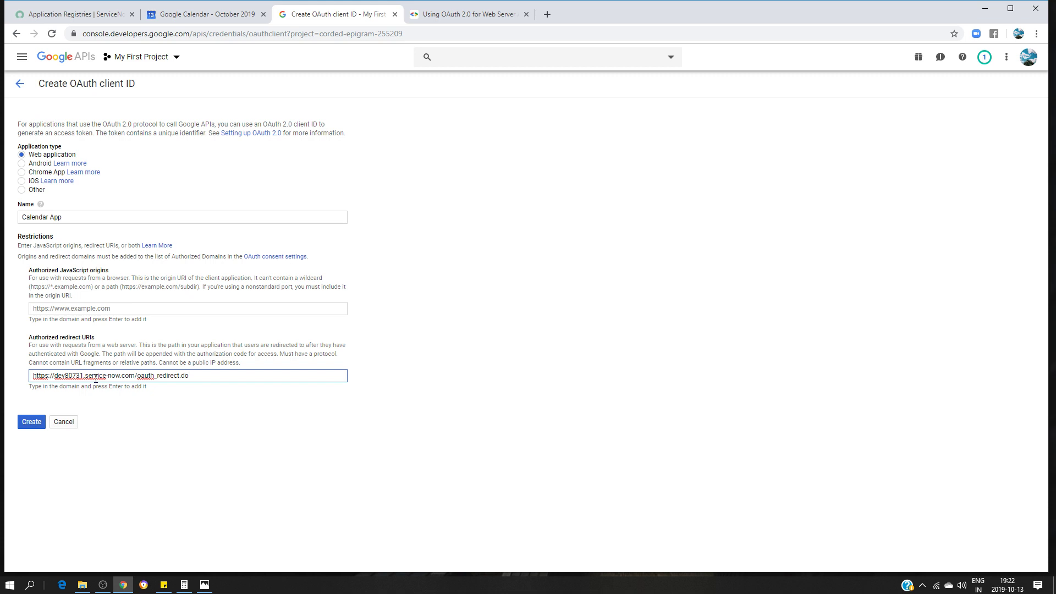
pyautogui.press('Return')
pyautogui.press('Tab')
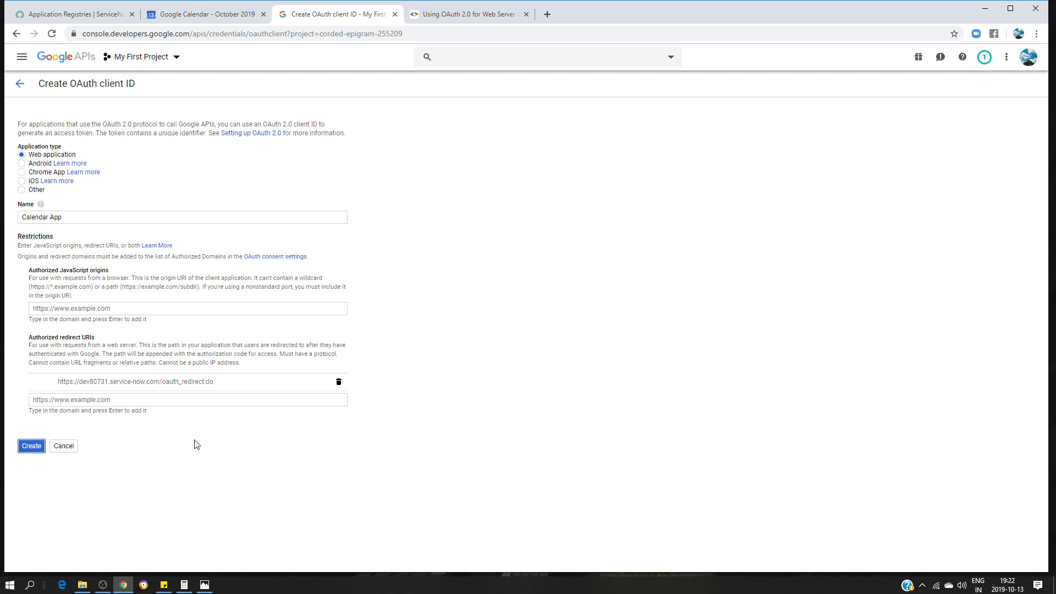
pyautogui.click(29, 446)
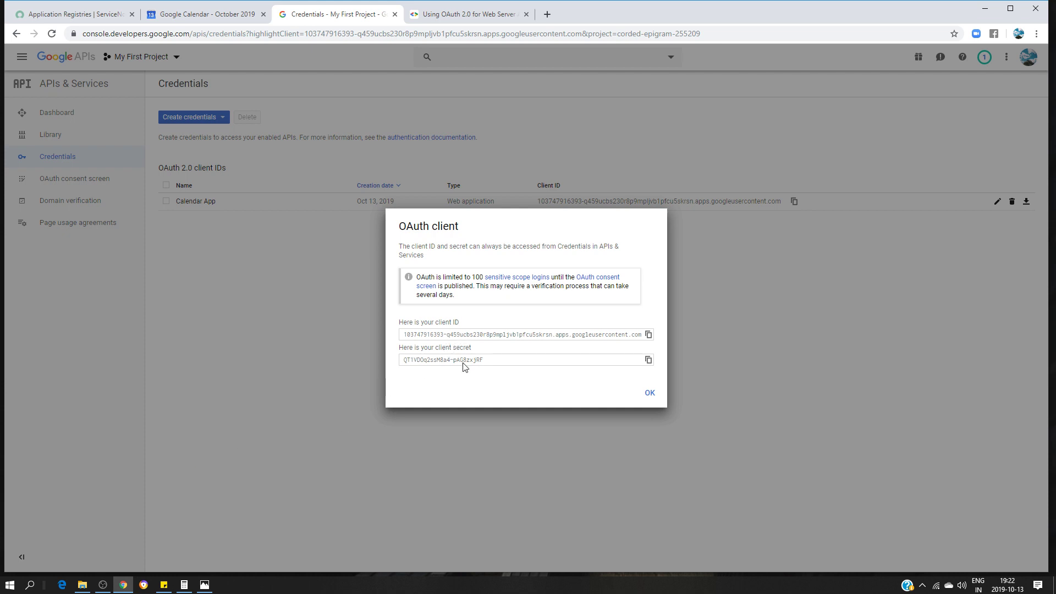
# Copy the new client's ID and replace the old client ID in the sticky note with it.
pyautogui.click(649, 334)
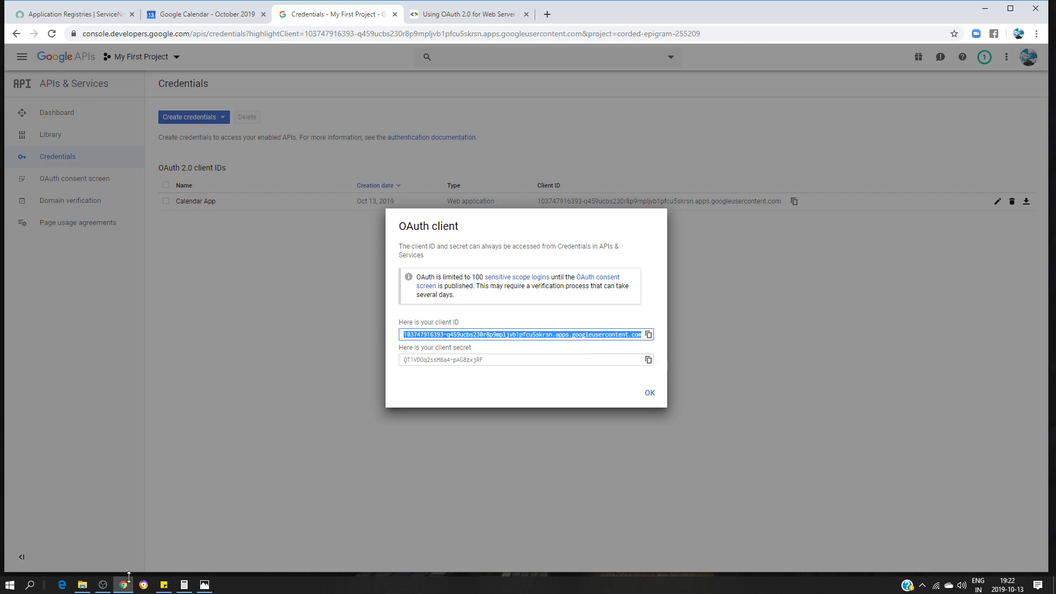
pyautogui.click(123, 584)
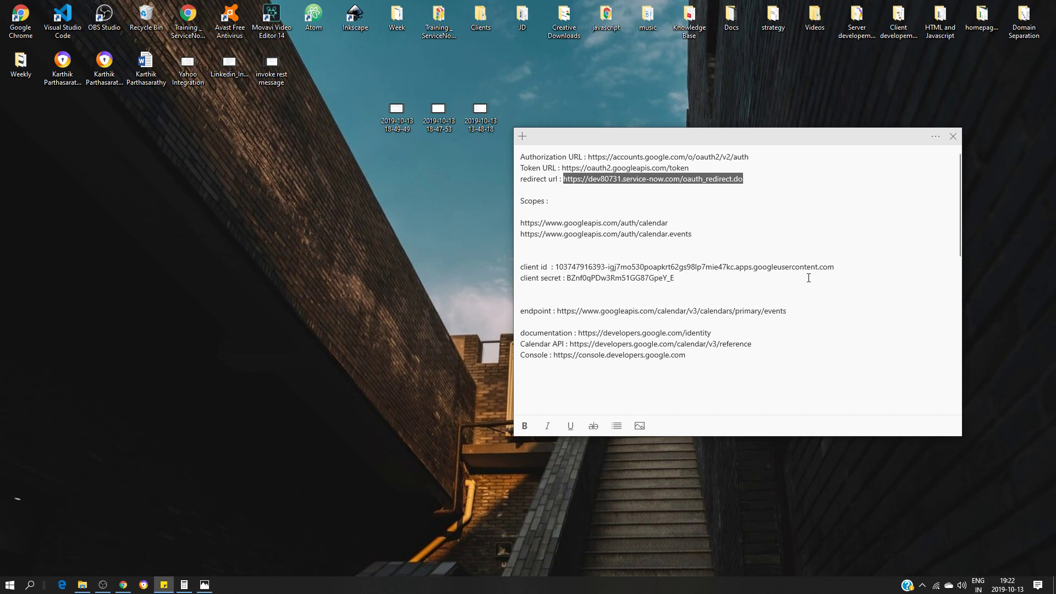
pyautogui.moveTo(840, 267); pyautogui.dragTo(554, 266)
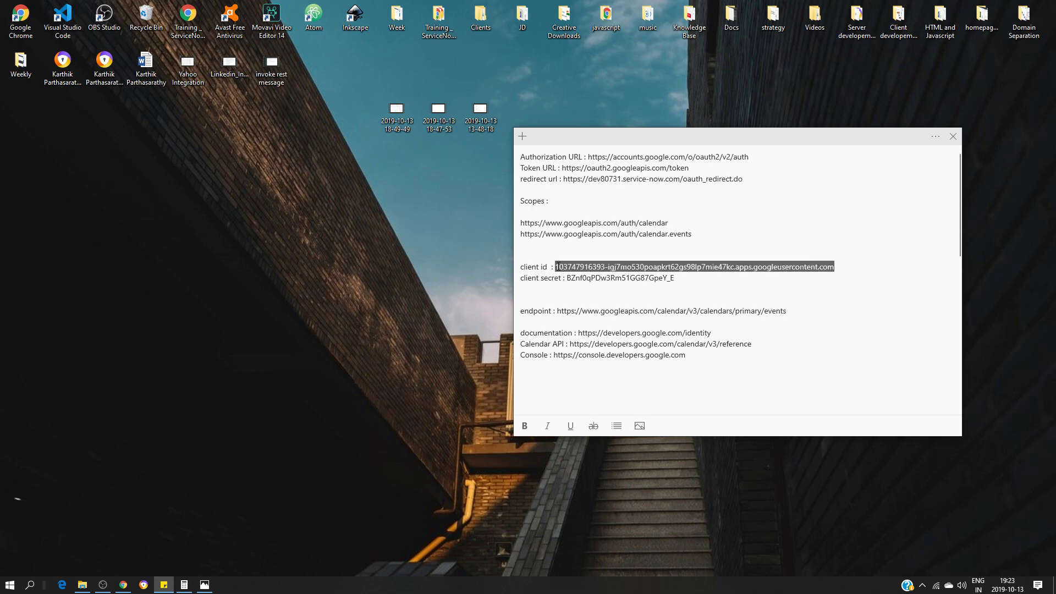
pyautogui.hotkey('ctrl', 'v')
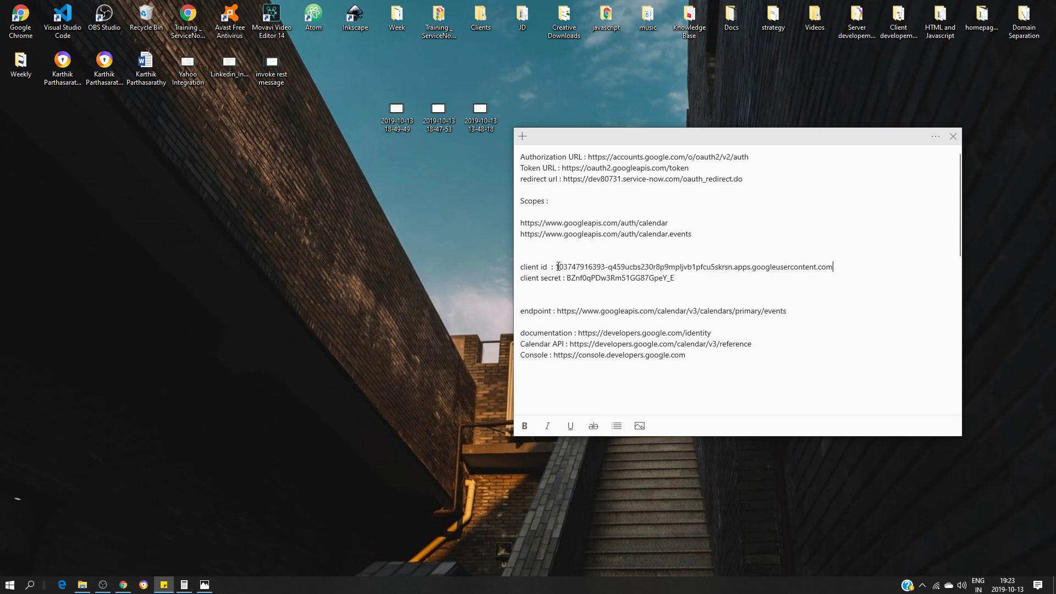
# Replace the client secret in the sticky note with the new one from the OAuth client dialog, and close that dialog.
pyautogui.click(122, 586)
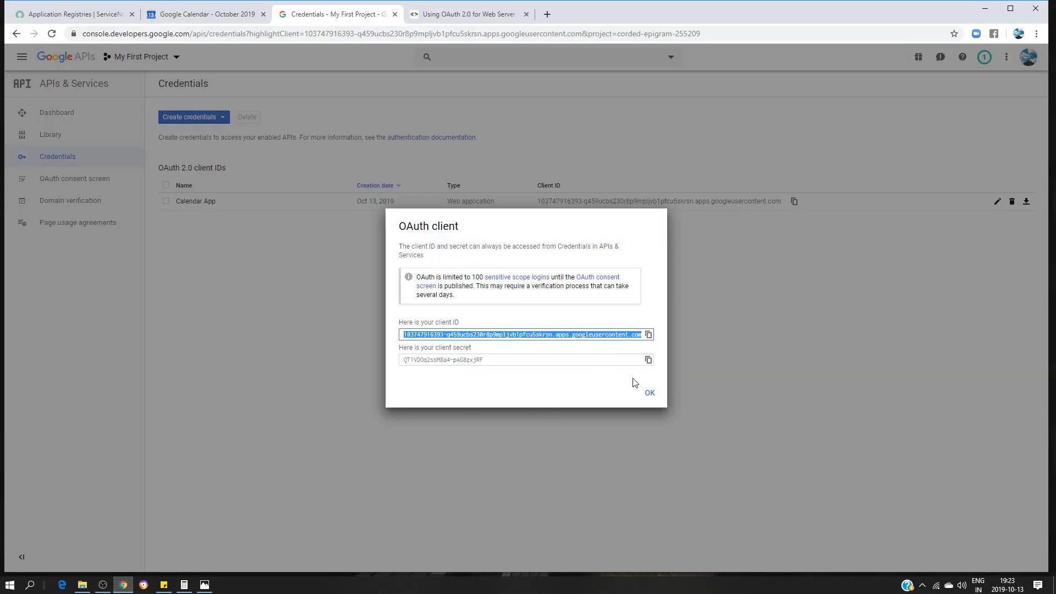
pyautogui.click(648, 361)
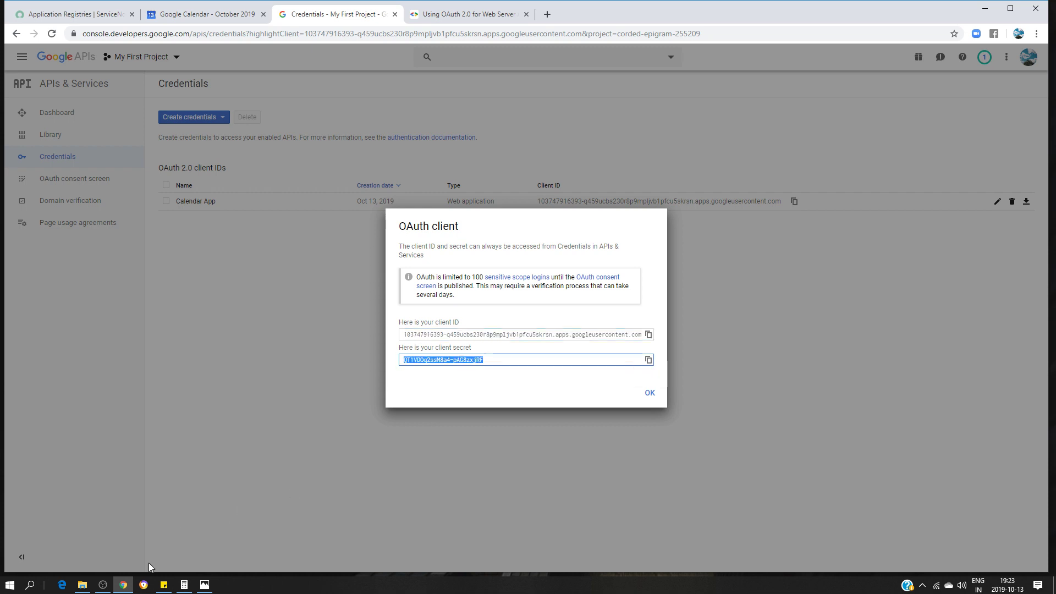
pyautogui.click(123, 585)
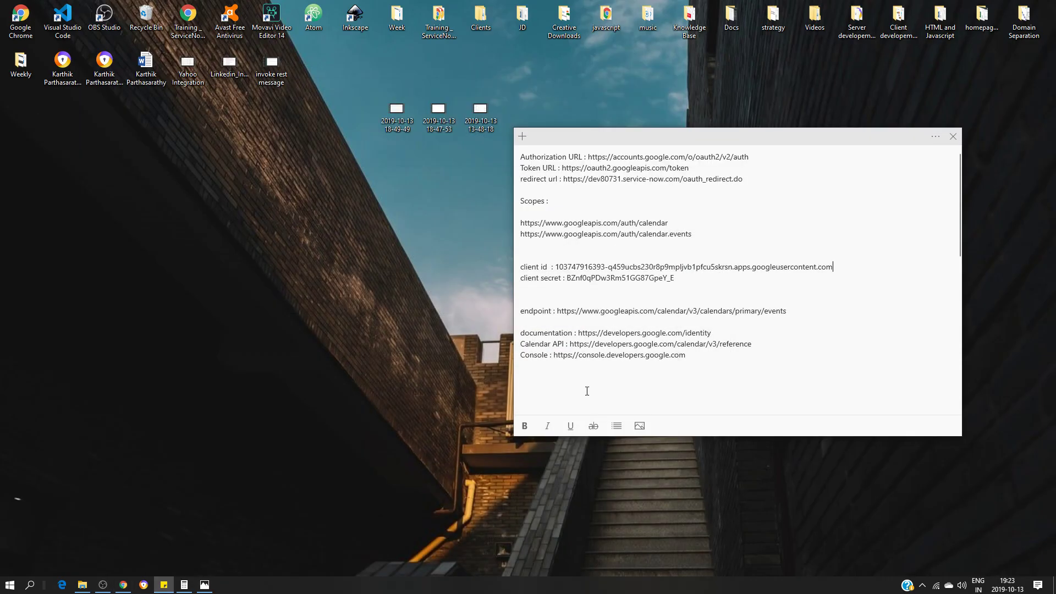
pyautogui.moveTo(676, 278); pyautogui.dragTo(566, 281)
pyautogui.hotkey('ctrl', 'v')
pyautogui.click(123, 585)
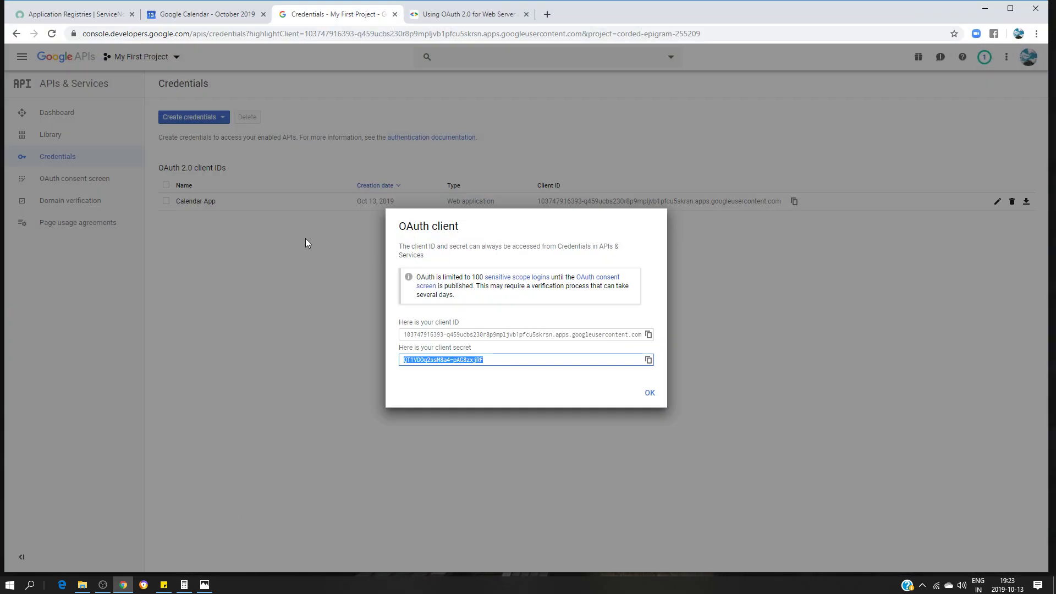
pyautogui.click(650, 394)
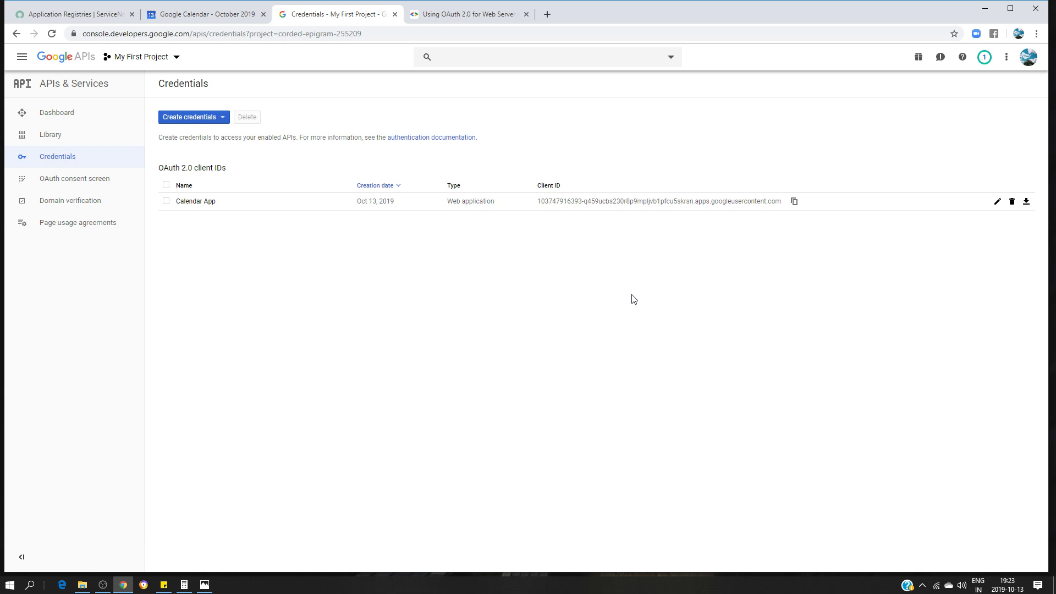
# Switch to ServiceNow and create a new application registry that connects to a third party OAuth Provider.
pyautogui.click(82, 14)
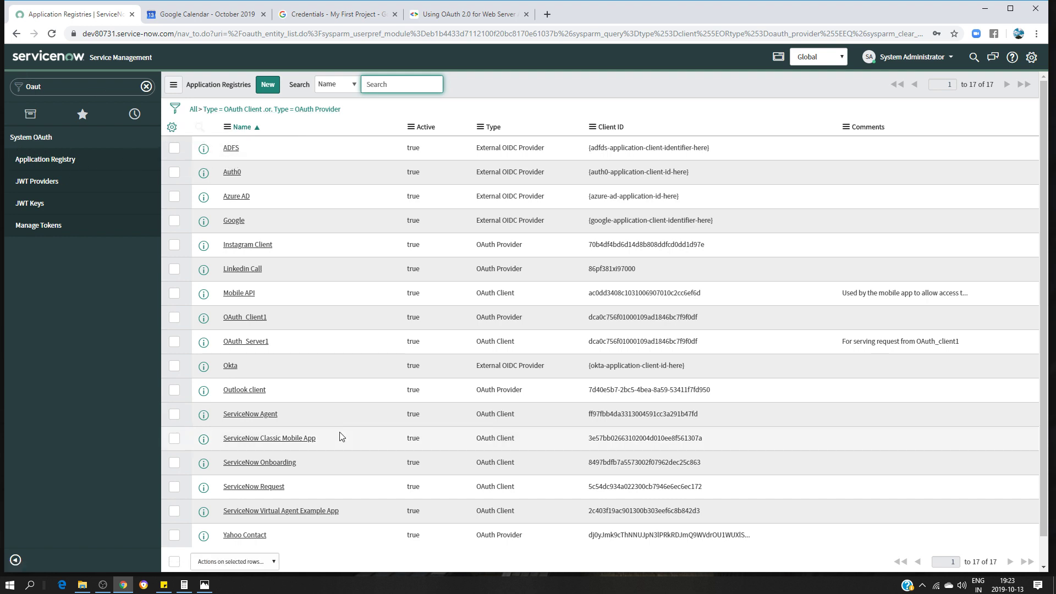
pyautogui.click(267, 84)
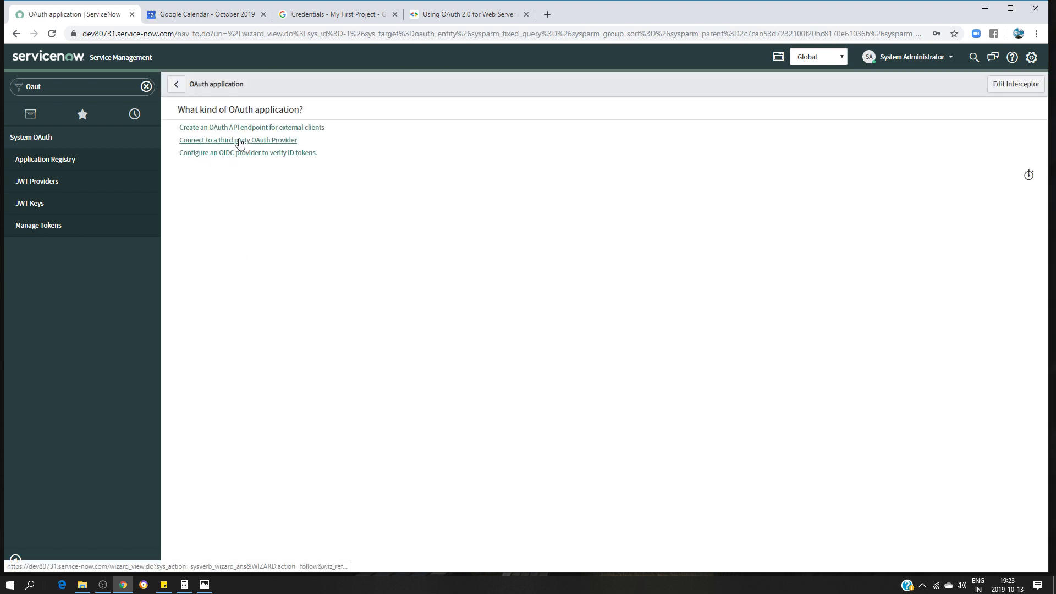
pyautogui.click(247, 143)
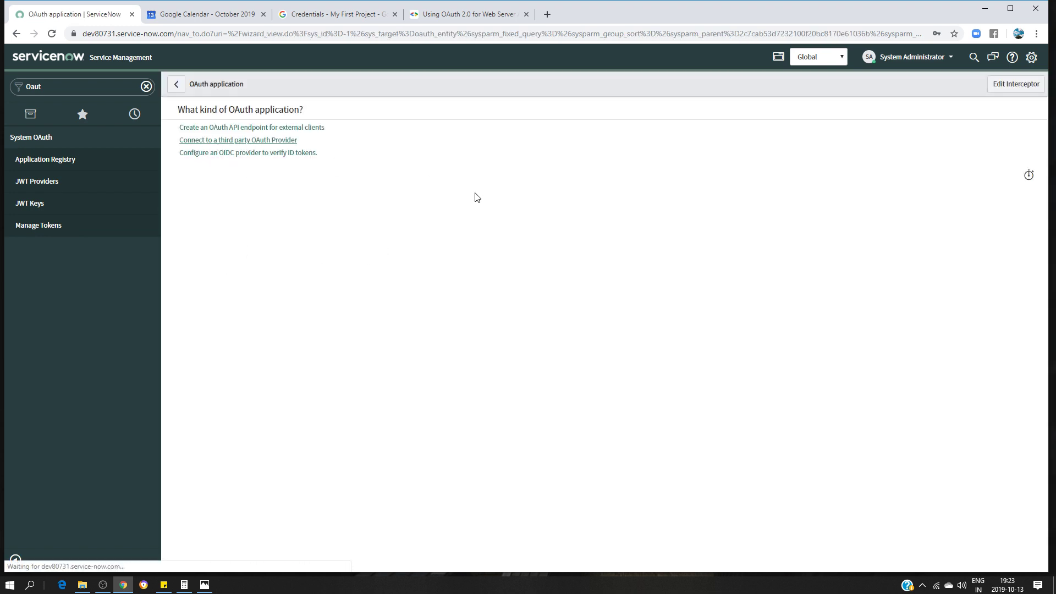
# Name the new OAuth provider record Google Client.
pyautogui.click(355, 243)
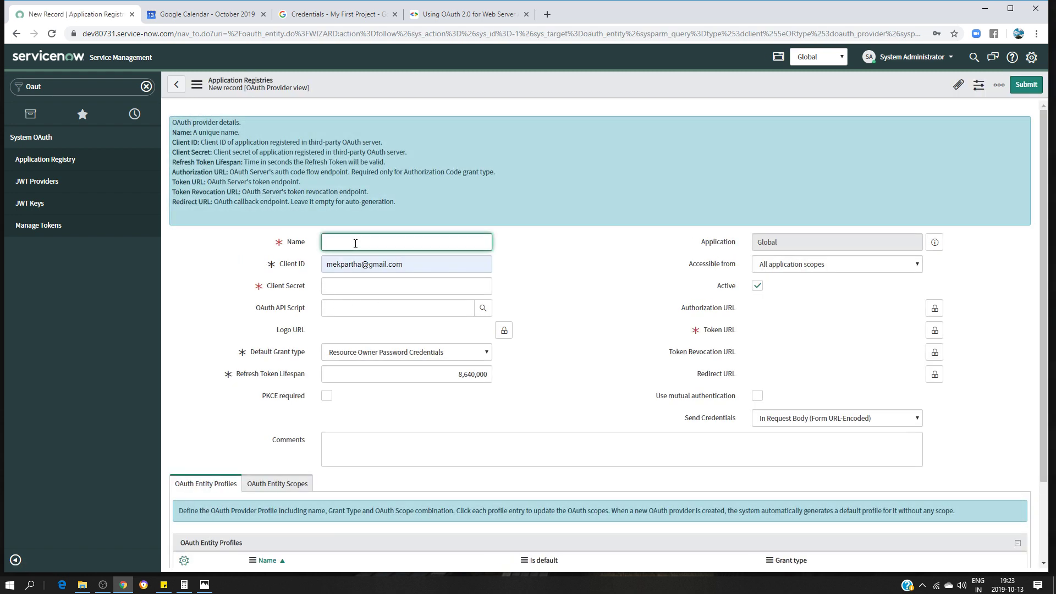
pyautogui.write('Google')
pyautogui.press('BackSpace')
pyautogui.press('BackSpace')
pyautogui.press('BackSpace')
pyautogui.write('Client')
# Replace the prefilled Client ID of the OAuth provider record with the client ID copied from the sticky note.
pyautogui.click(422, 264)
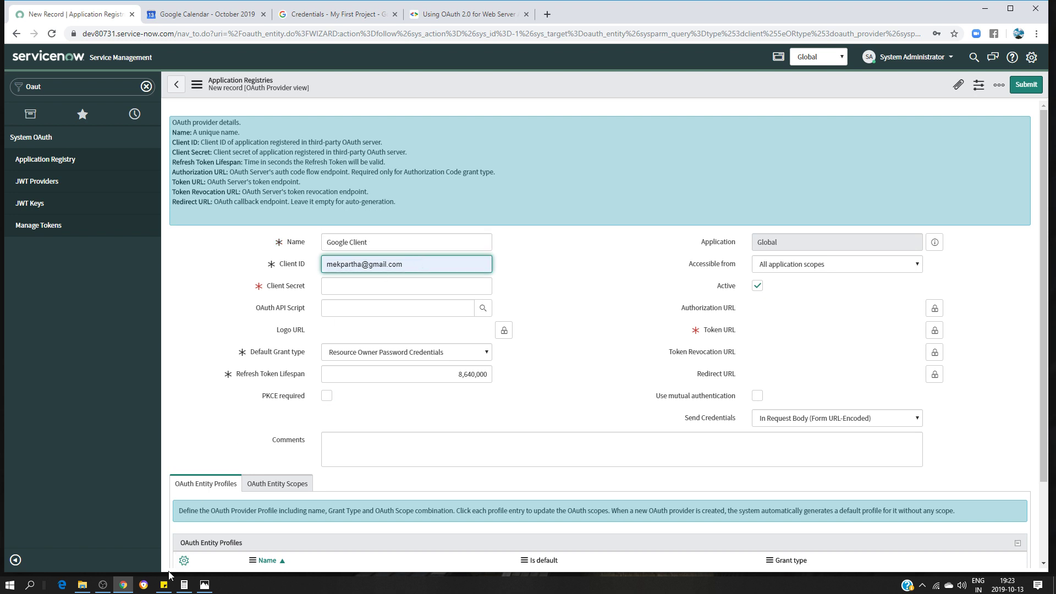
pyautogui.click(164, 584)
pyautogui.moveTo(829, 269); pyautogui.dragTo(556, 268)
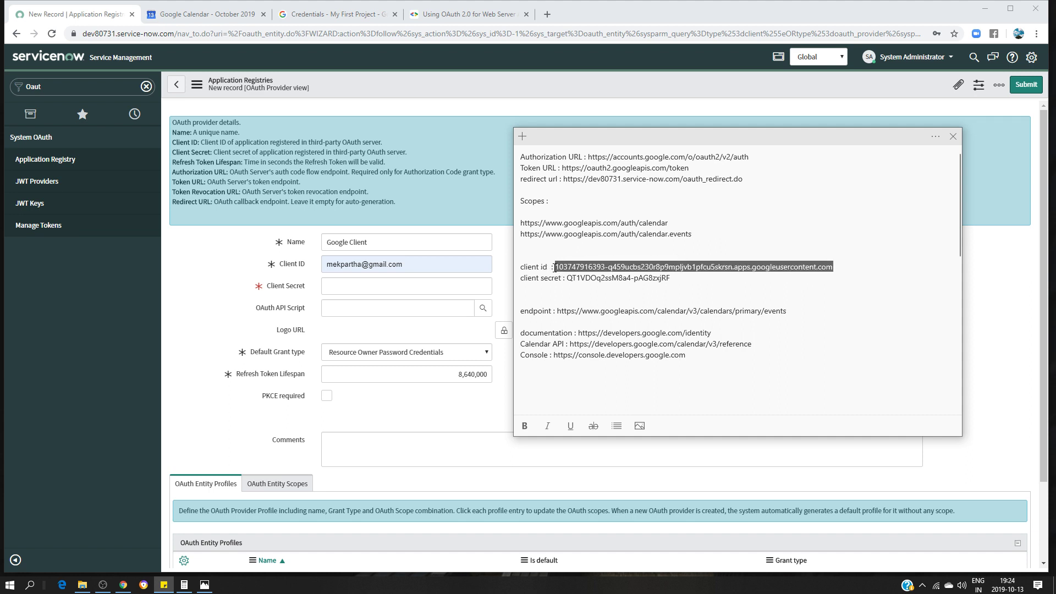
pyautogui.click(415, 265)
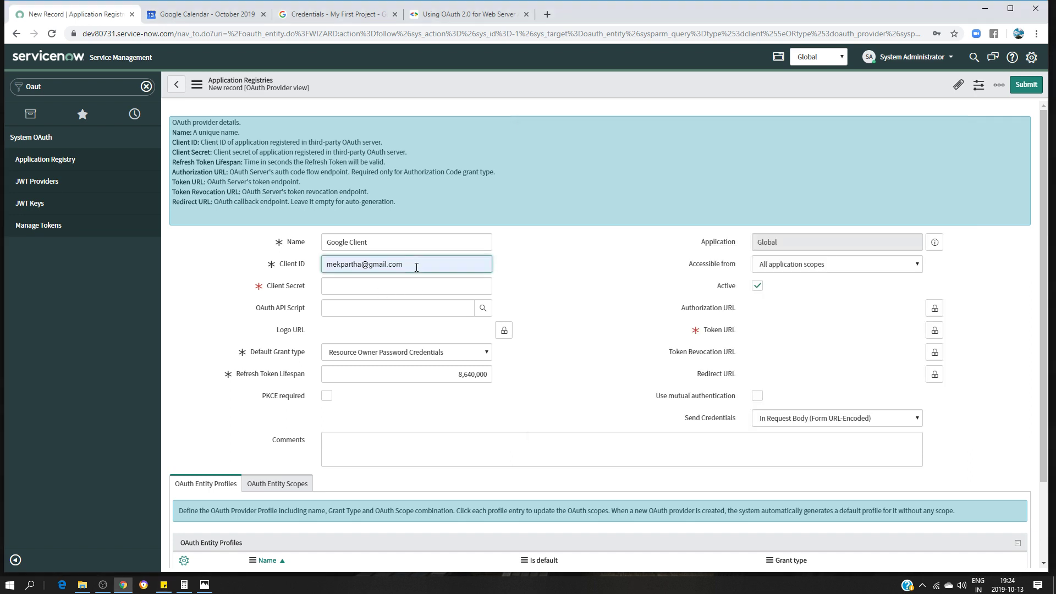
pyautogui.press('BackSpace')
pyautogui.press('BackSpace')
pyautogui.press('BackSpace')
pyautogui.press('BackSpace')
pyautogui.press('BackSpace')
pyautogui.press('BackSpace')
pyautogui.press('BackSpace')
pyautogui.press('BackSpace')
pyautogui.press('BackSpace')
pyautogui.press('BackSpace')
pyautogui.press('BackSpace')
pyautogui.press('BackSpace')
pyautogui.press('BackSpace')
pyautogui.press('BackSpace')
pyautogui.press('BackSpace')
pyautogui.press('BackSpace')
pyautogui.press('BackSpace')
pyautogui.press('BackSpace')
pyautogui.press('BackSpace')
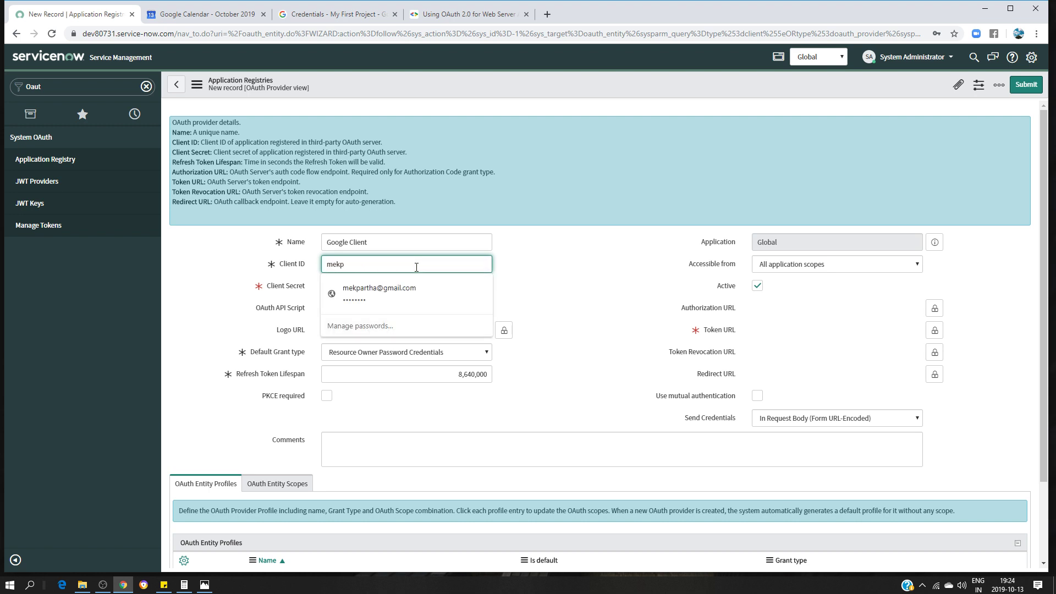
pyautogui.hotkey('ctrl', 'v')
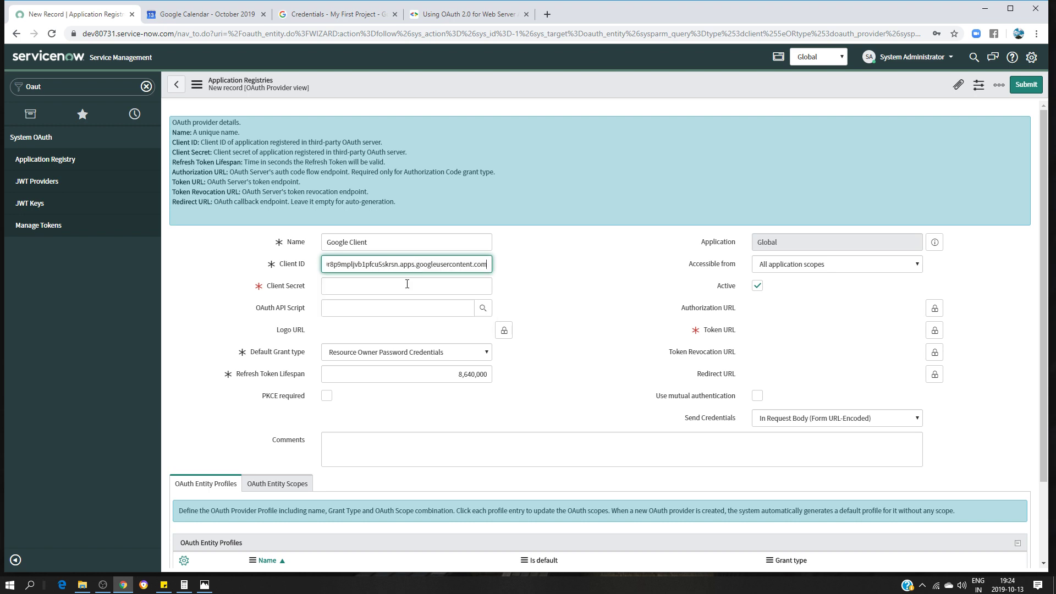
# Fill in the Client Secret with the one from the sticky note and set the default grant type to Authorization Code.
pyautogui.click(408, 284)
pyautogui.click(164, 585)
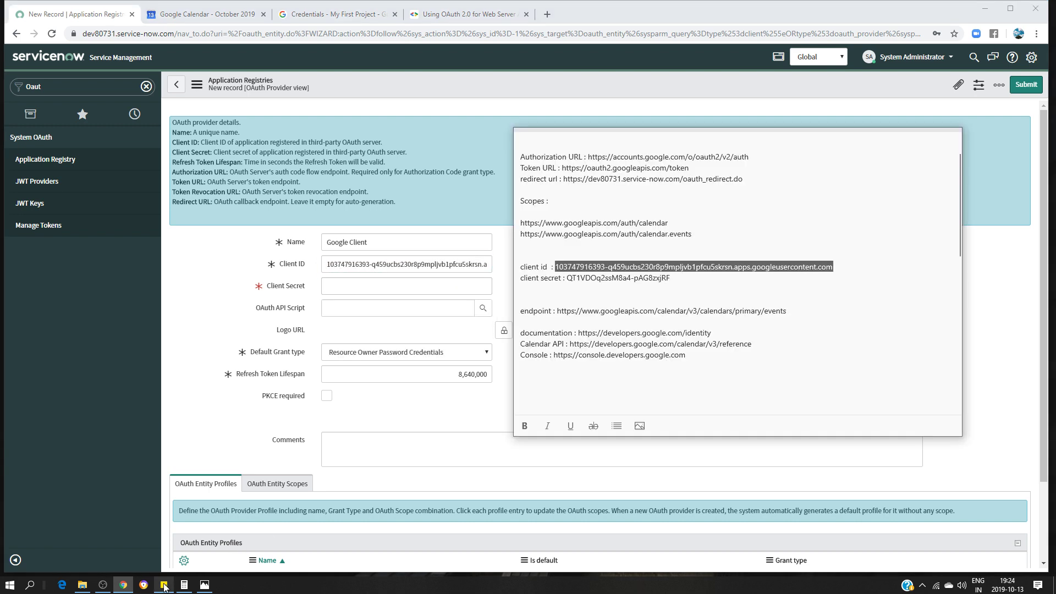
pyautogui.moveTo(671, 278); pyautogui.dragTo(569, 278)
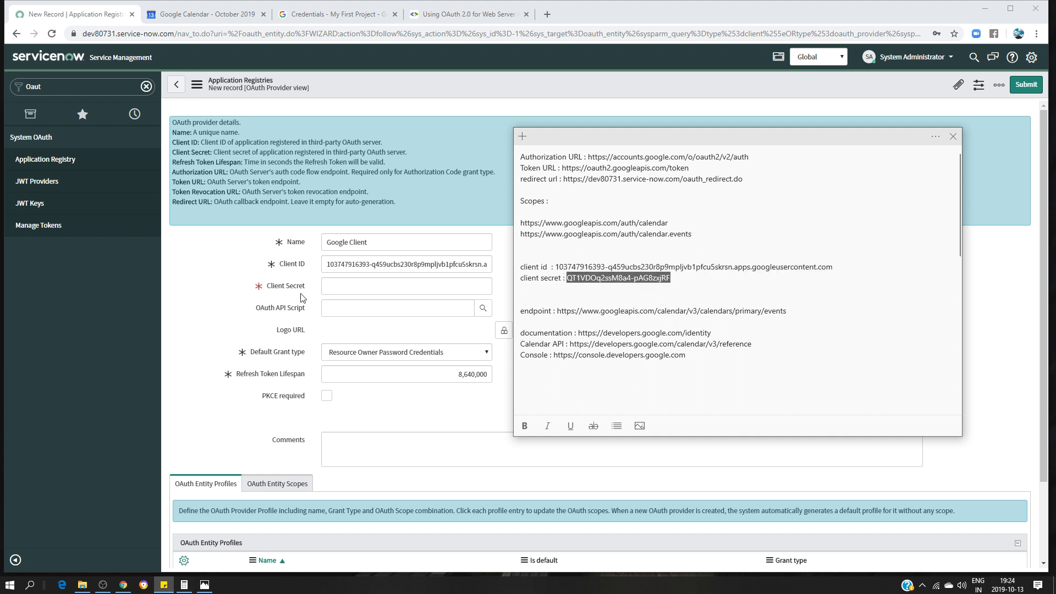
pyautogui.click(330, 286)
pyautogui.hotkey('ctrl', 'v')
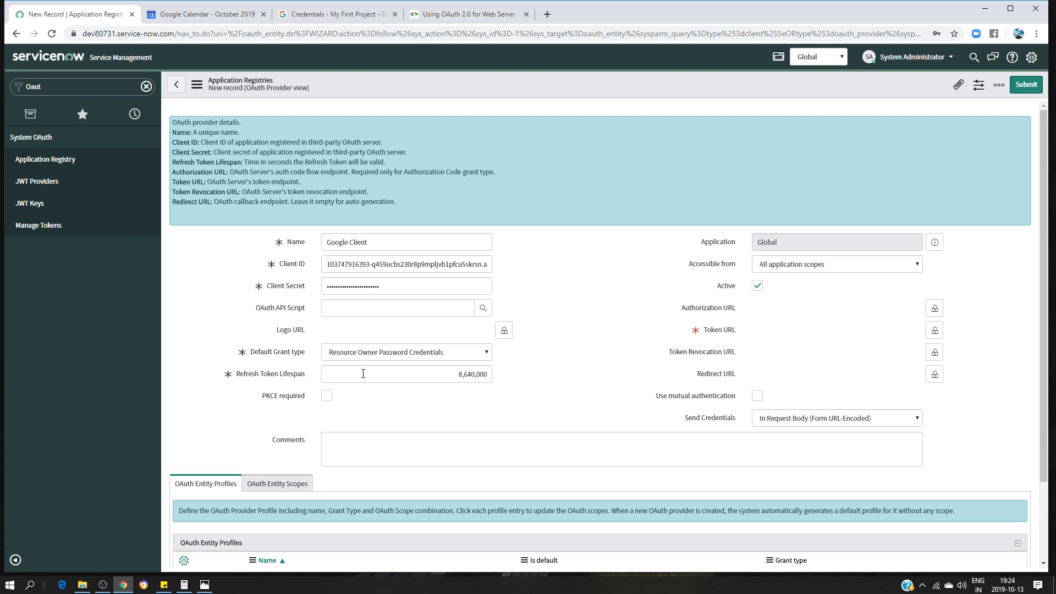
pyautogui.click(379, 356)
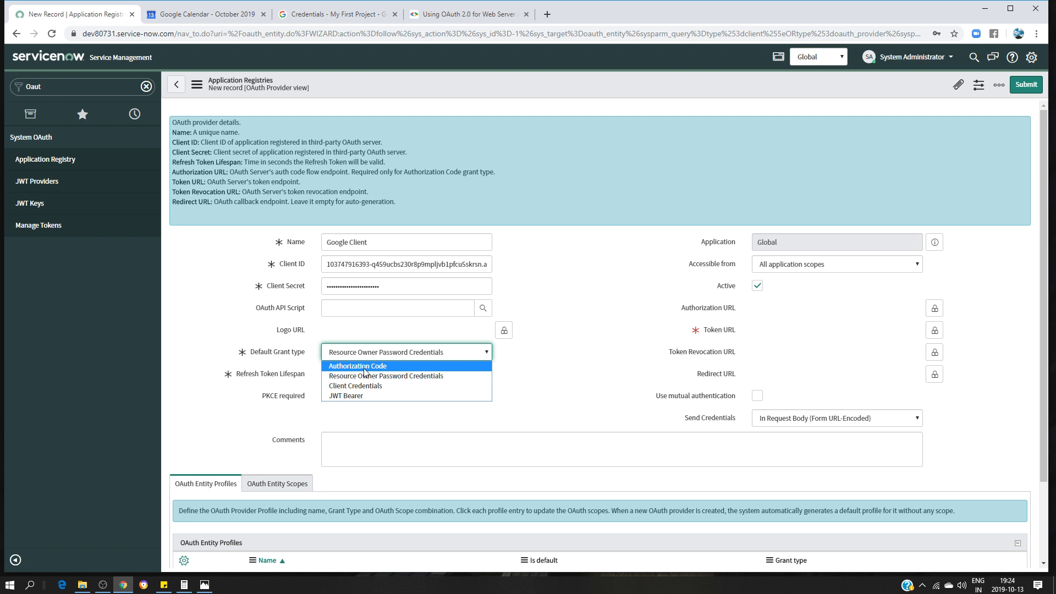
pyautogui.click(364, 367)
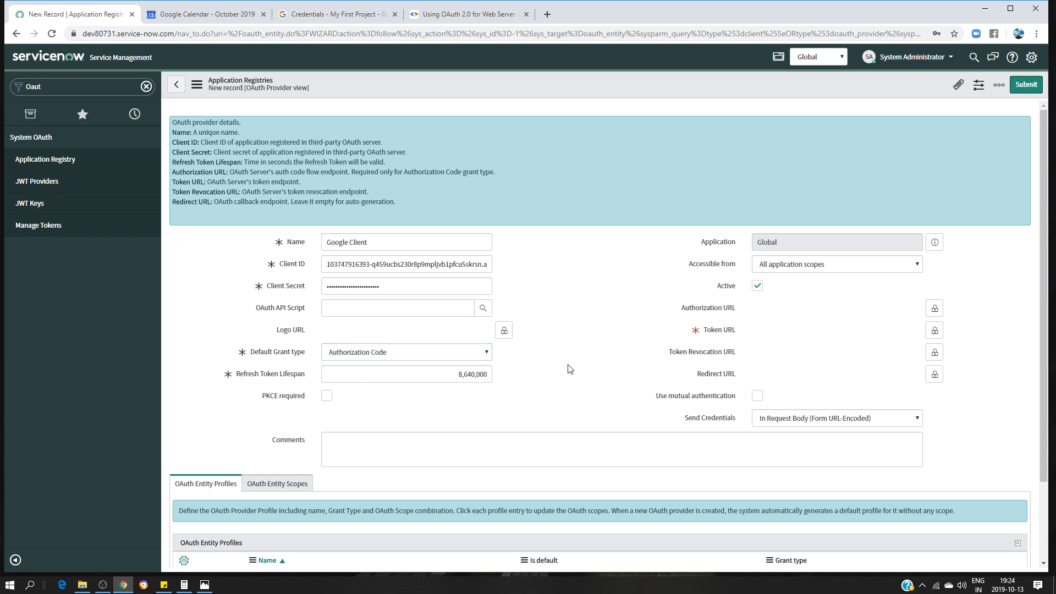
pyautogui.click(933, 310)
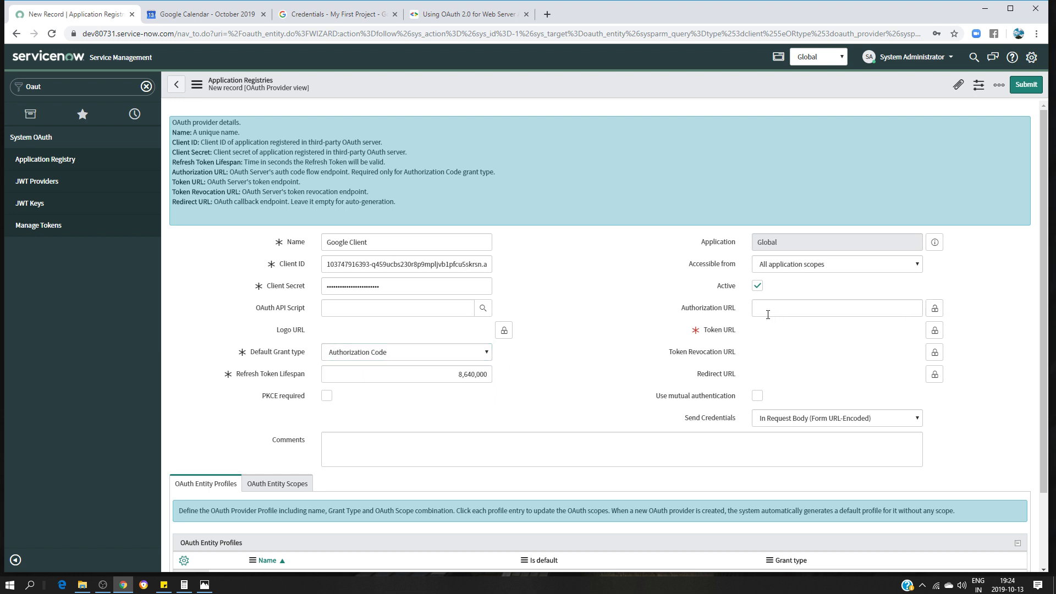
pyautogui.click(164, 585)
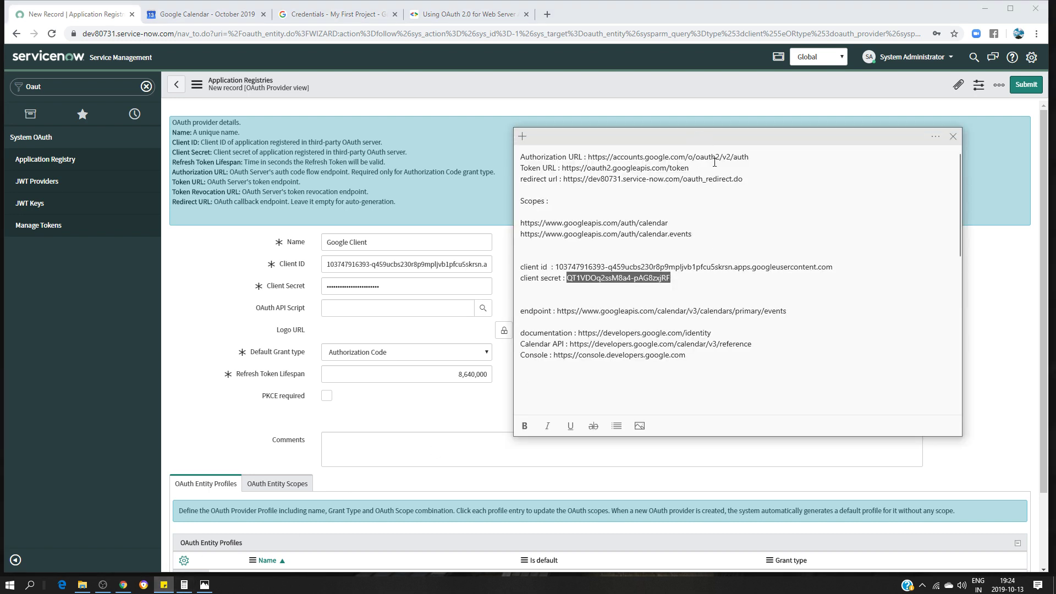
pyautogui.moveTo(751, 157); pyautogui.dragTo(590, 158)
pyautogui.hotkey('ctrl', 'c')
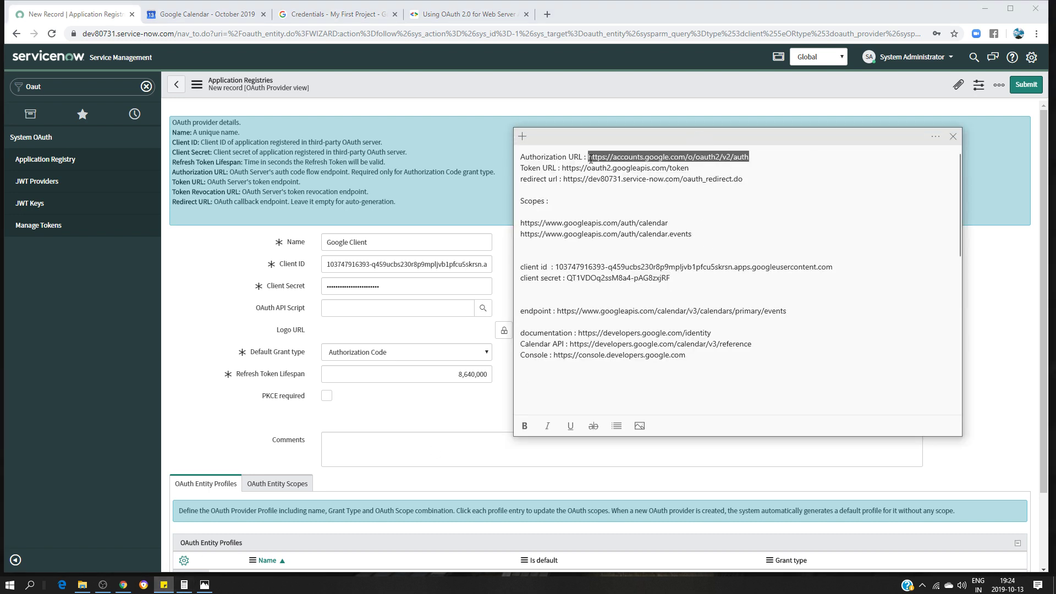
pyautogui.click(502, 297)
pyautogui.click(786, 303)
pyautogui.hotkey('ctrl', 'v')
pyautogui.click(934, 308)
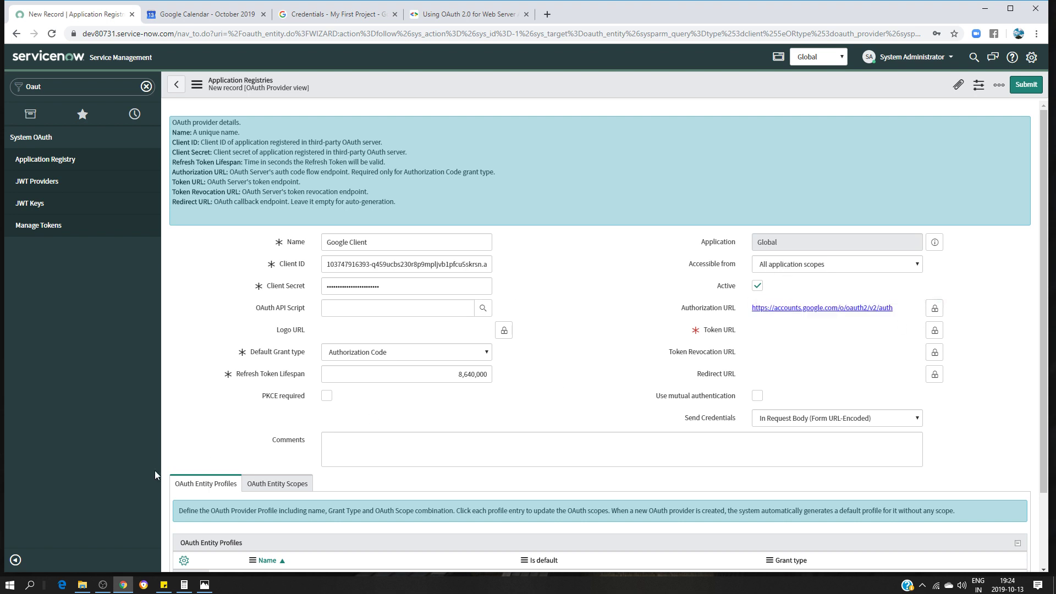
pyautogui.click(163, 585)
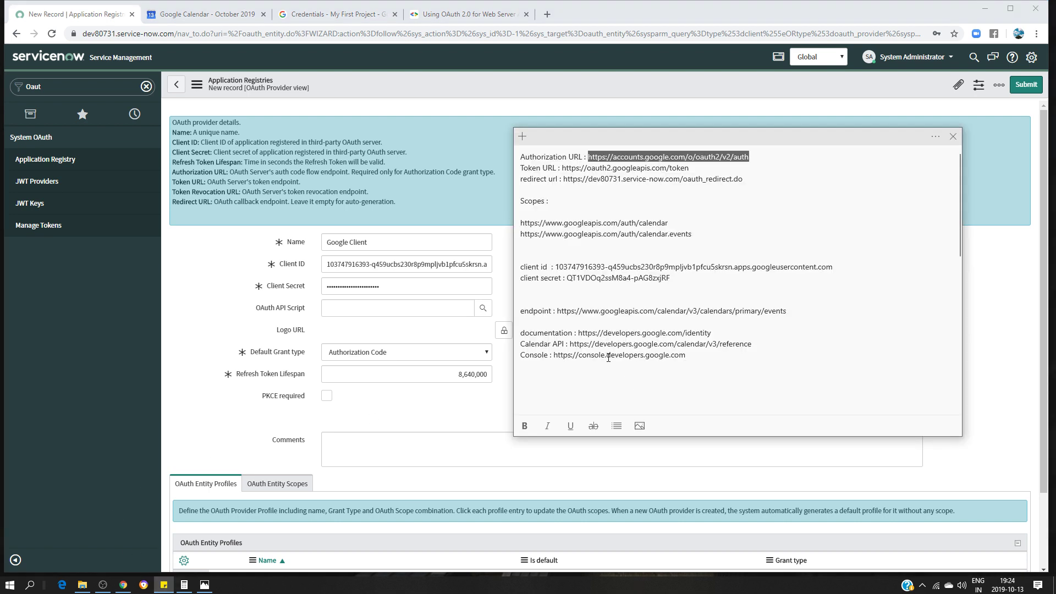
pyautogui.moveTo(712, 332); pyautogui.dragTo(580, 334)
pyautogui.hotkey('ctrl', 'c')
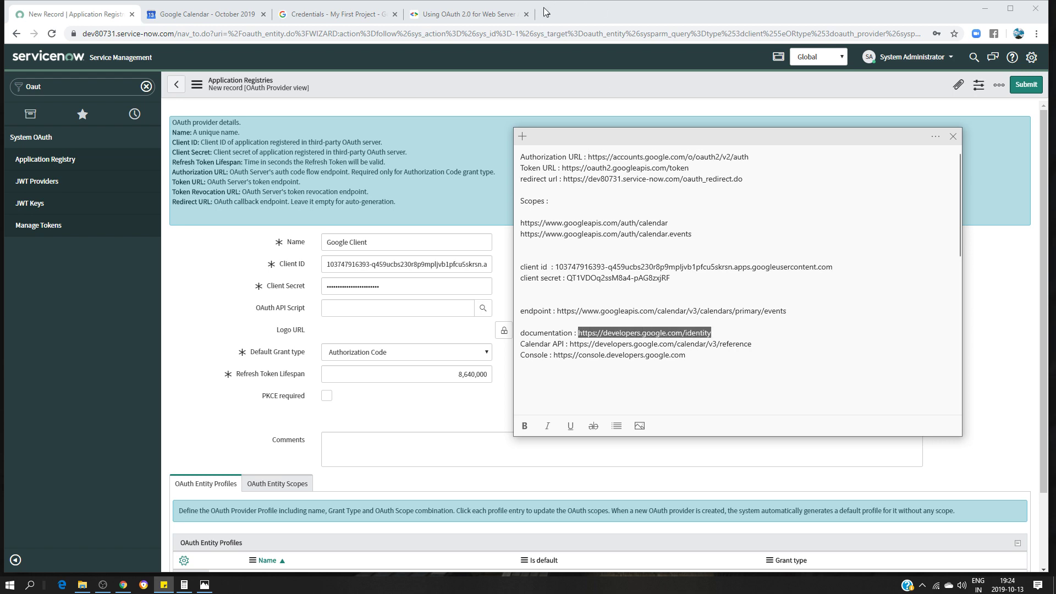
pyautogui.click(547, 13)
pyautogui.hotkey('ctrl', 'v')
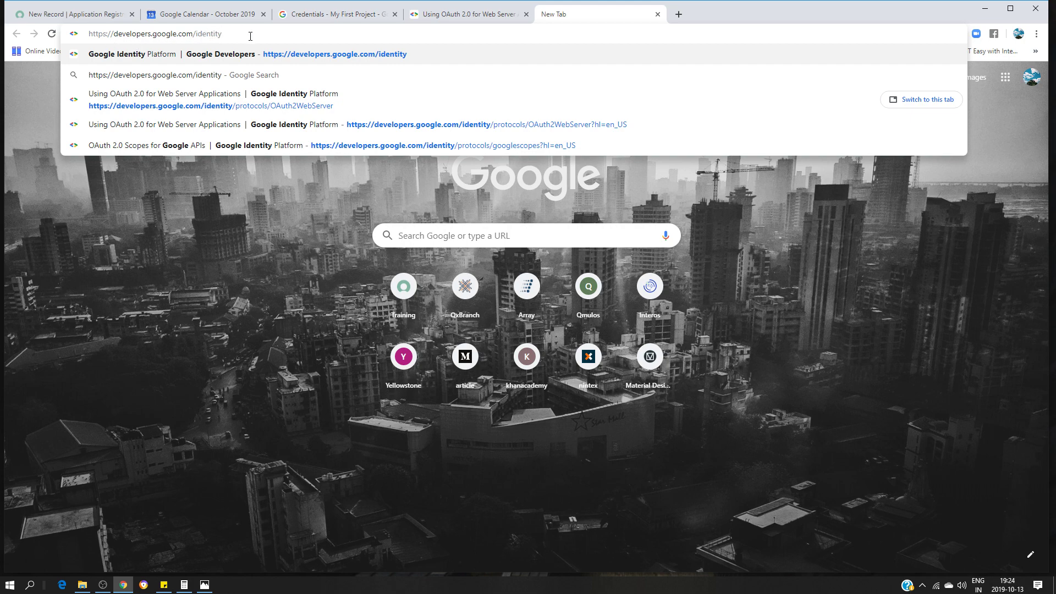
pyautogui.press('Return')
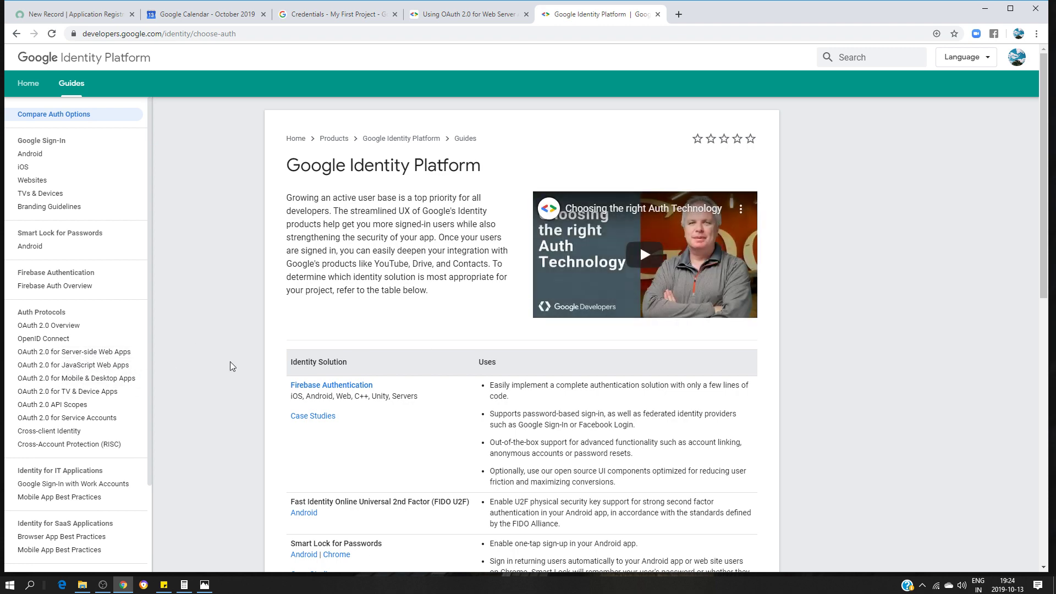
pyautogui.click(87, 355)
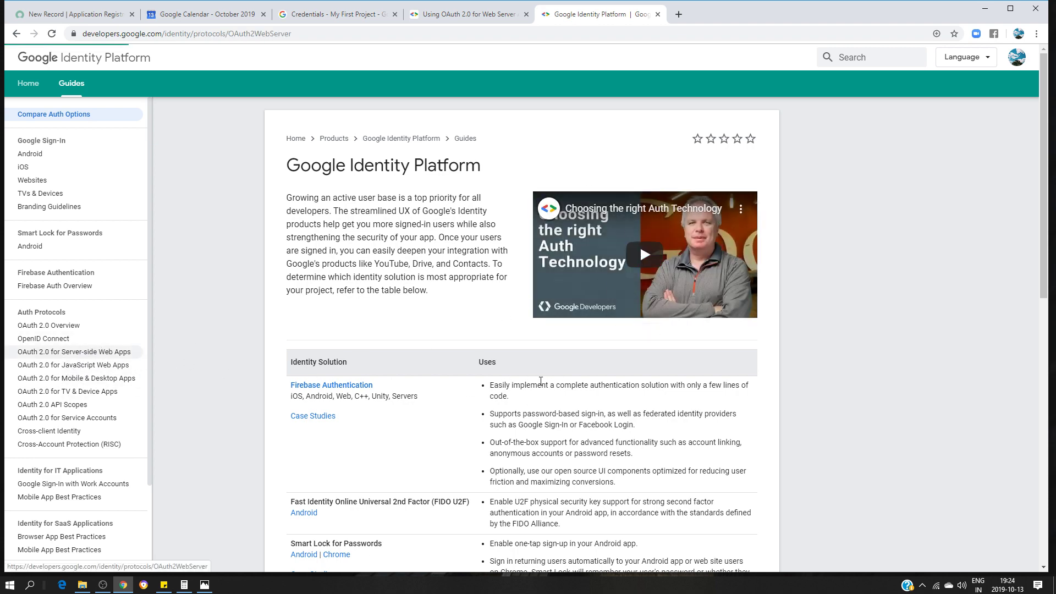
# Examine the guide's sections on authorization credentials, access scopes, obtaining access tokens and authorization parameters.
pyautogui.scroll(-15, 534, 360)
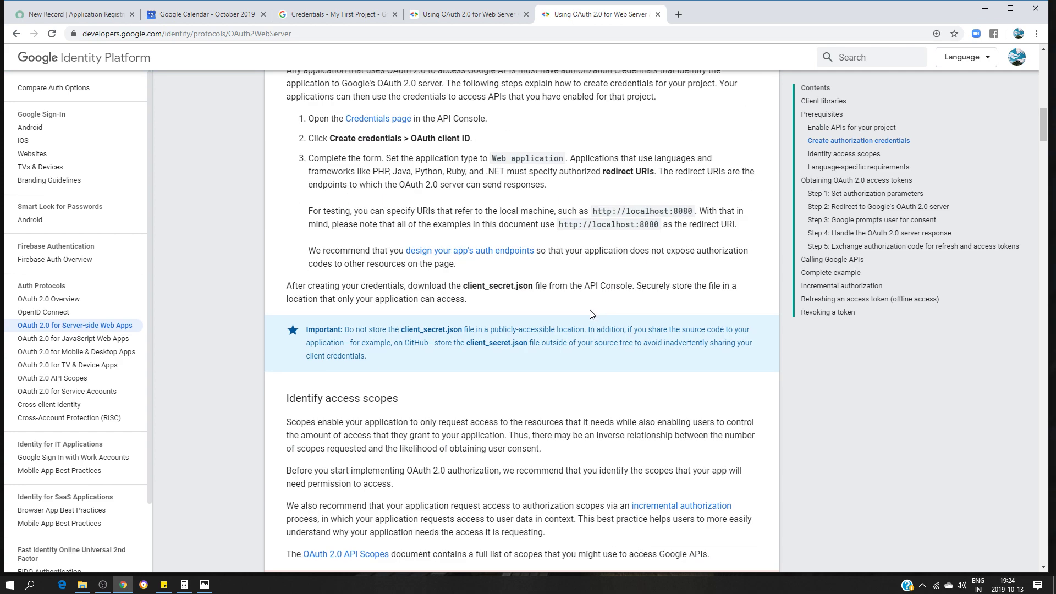
pyautogui.scroll(9, 591, 313)
pyautogui.scroll(3, 592, 313)
pyautogui.scroll(-8, 593, 311)
pyautogui.scroll(-12, 543, 319)
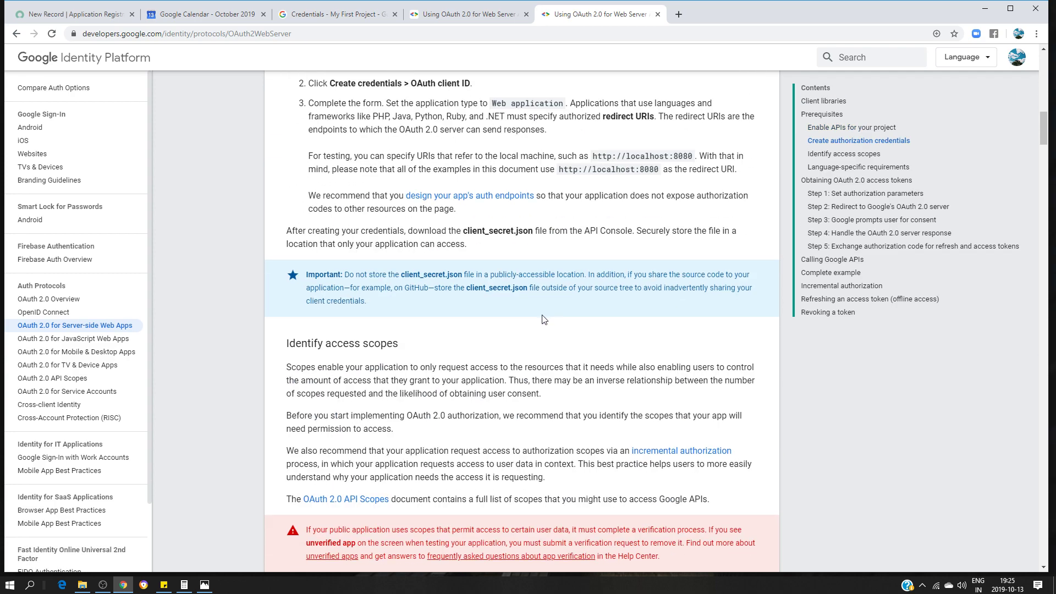
pyautogui.scroll(-2, 547, 326)
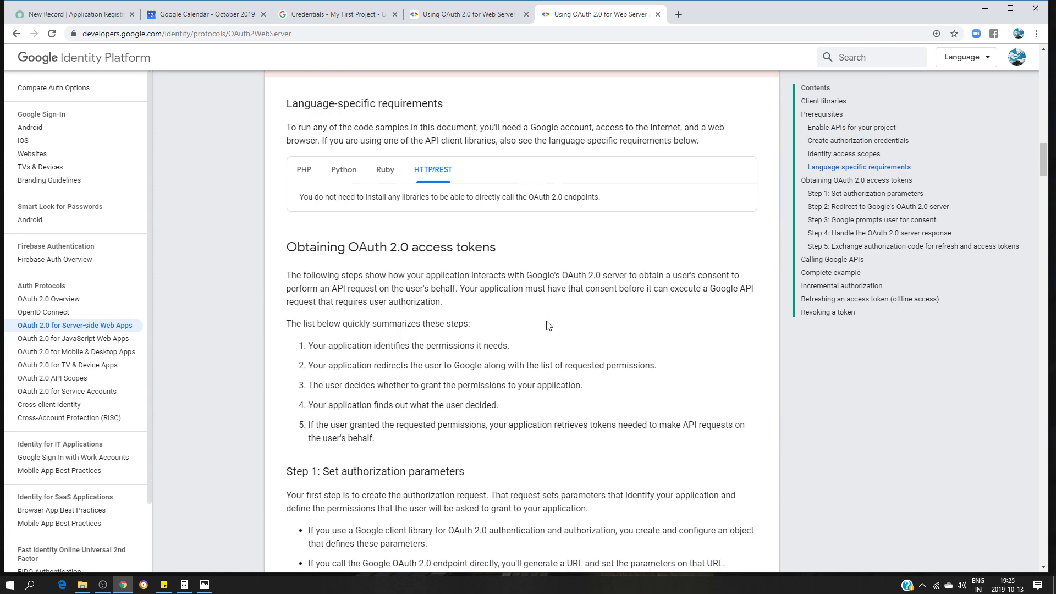
pyautogui.scroll(-3, 544, 327)
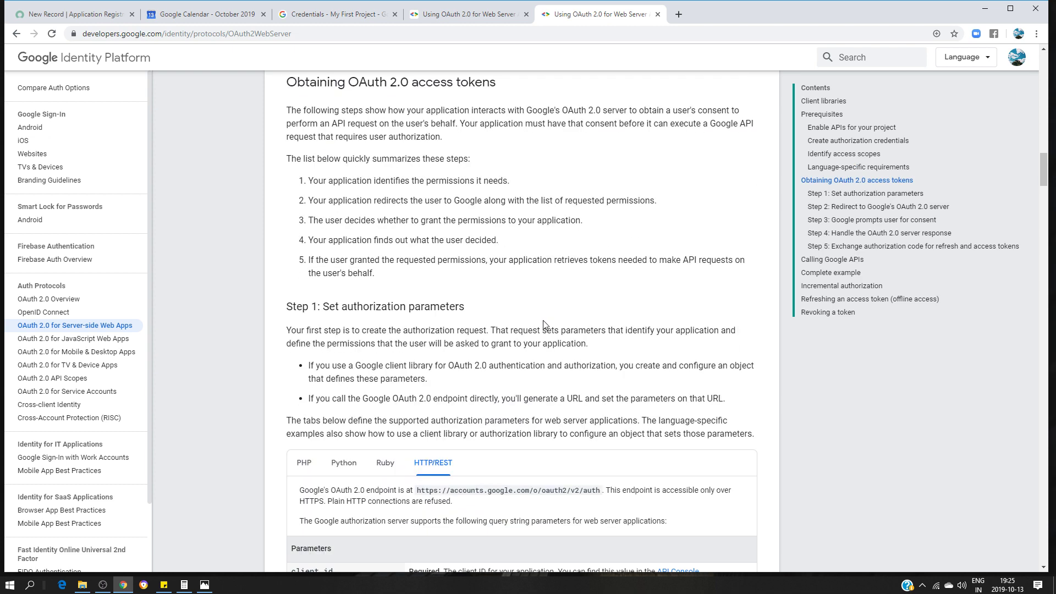
pyautogui.scroll(8, 534, 319)
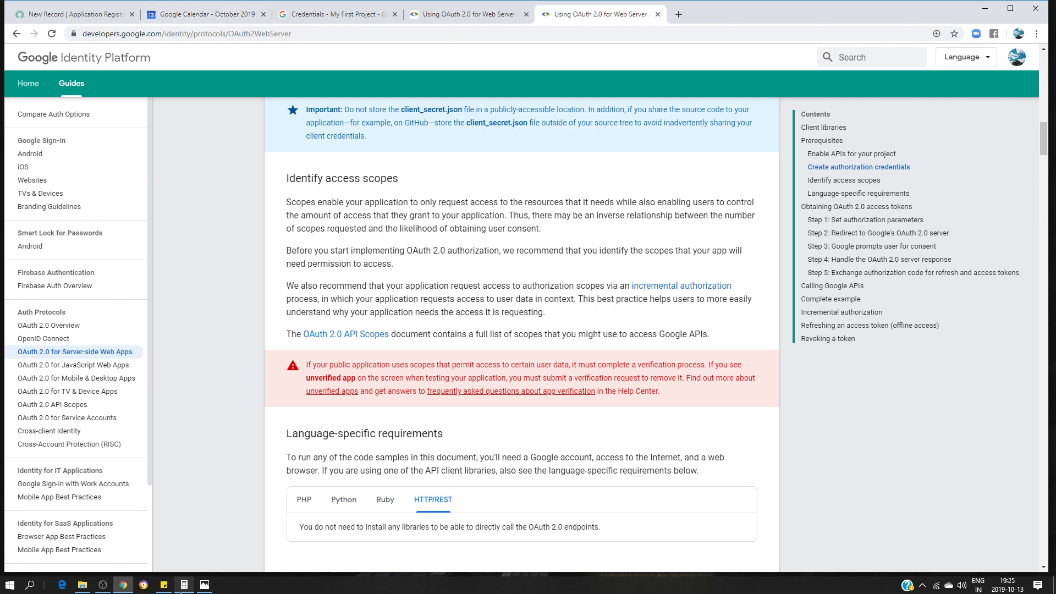
pyautogui.click(164, 584)
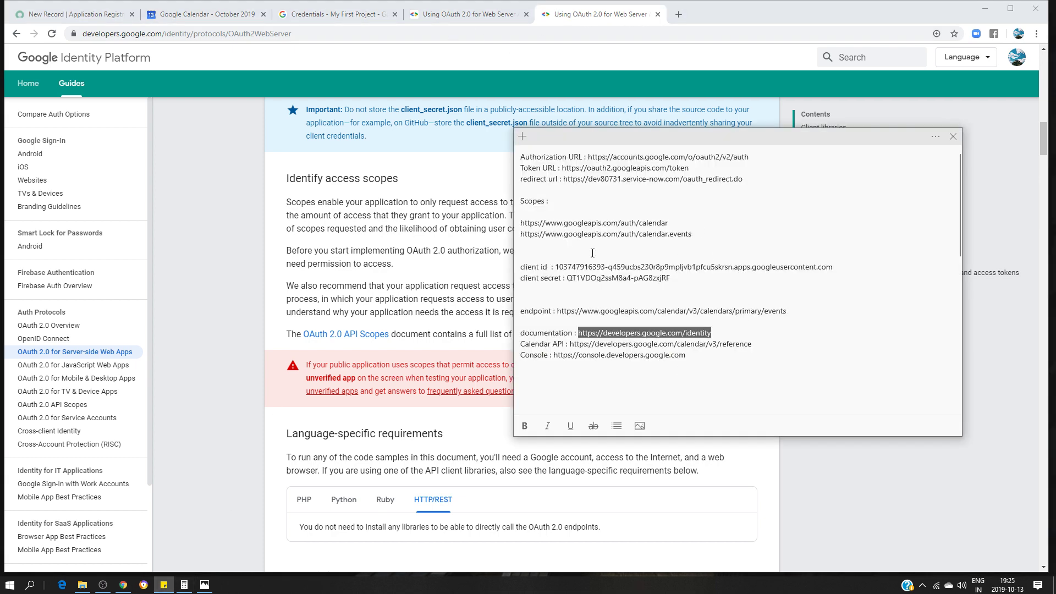
pyautogui.moveTo(692, 169); pyautogui.dragTo(564, 168)
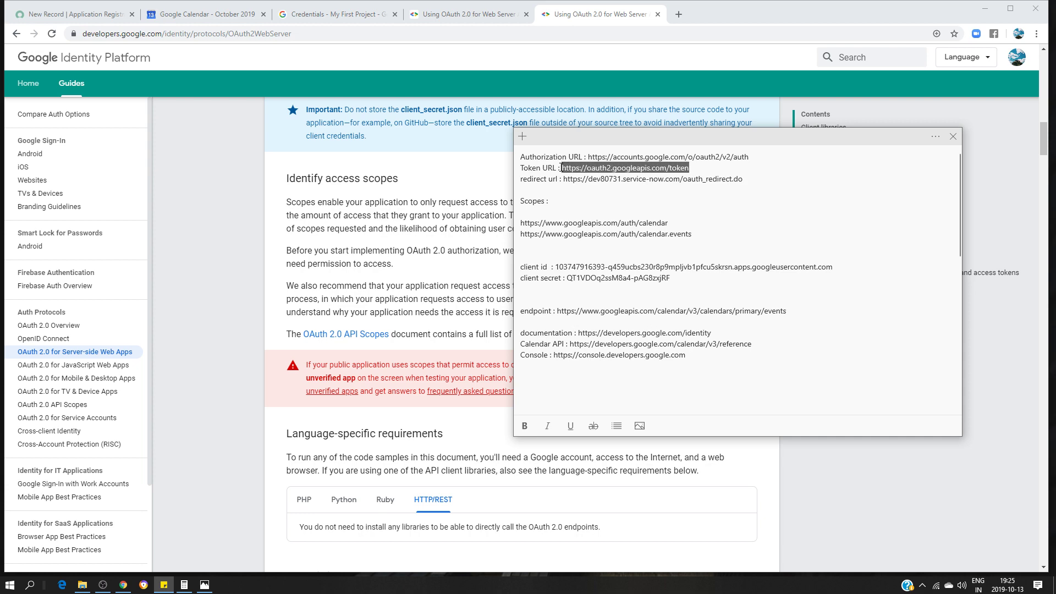
pyautogui.click(620, 18)
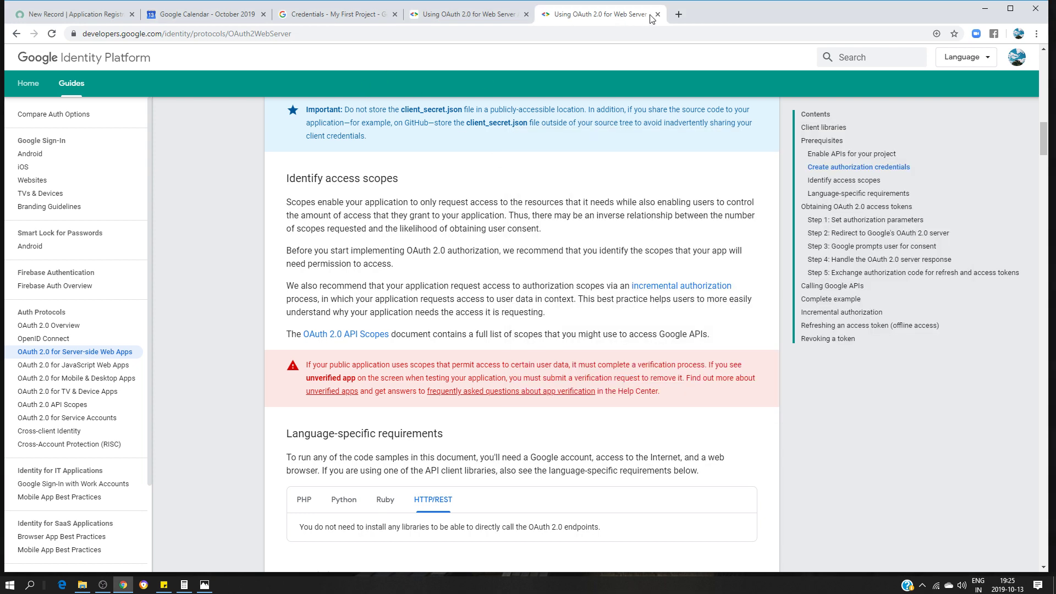
pyautogui.click(658, 14)
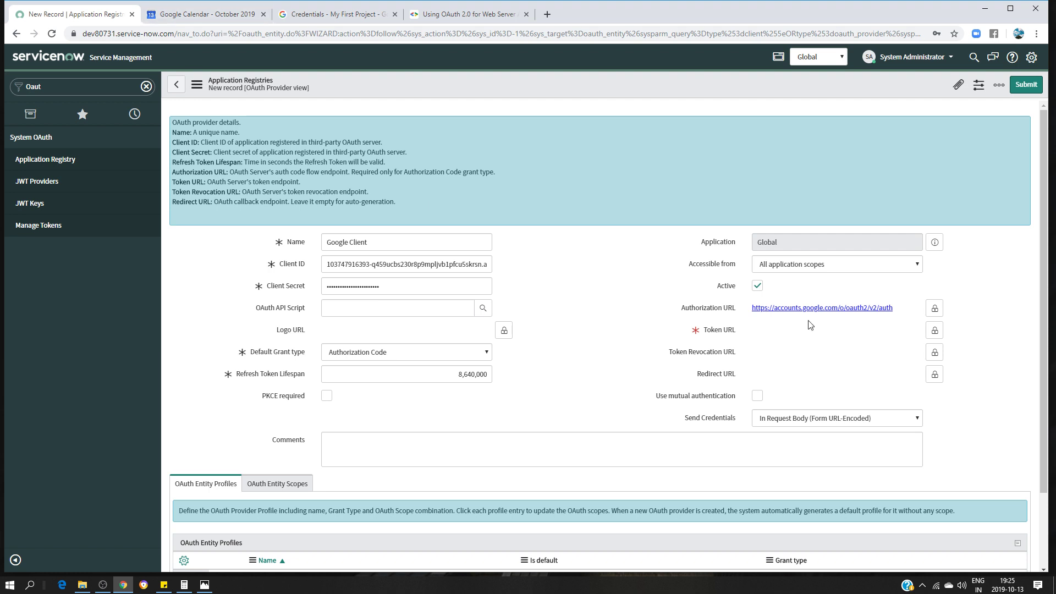
pyautogui.click(934, 329)
pyautogui.hotkey('ctrl', 'v')
pyautogui.click(935, 330)
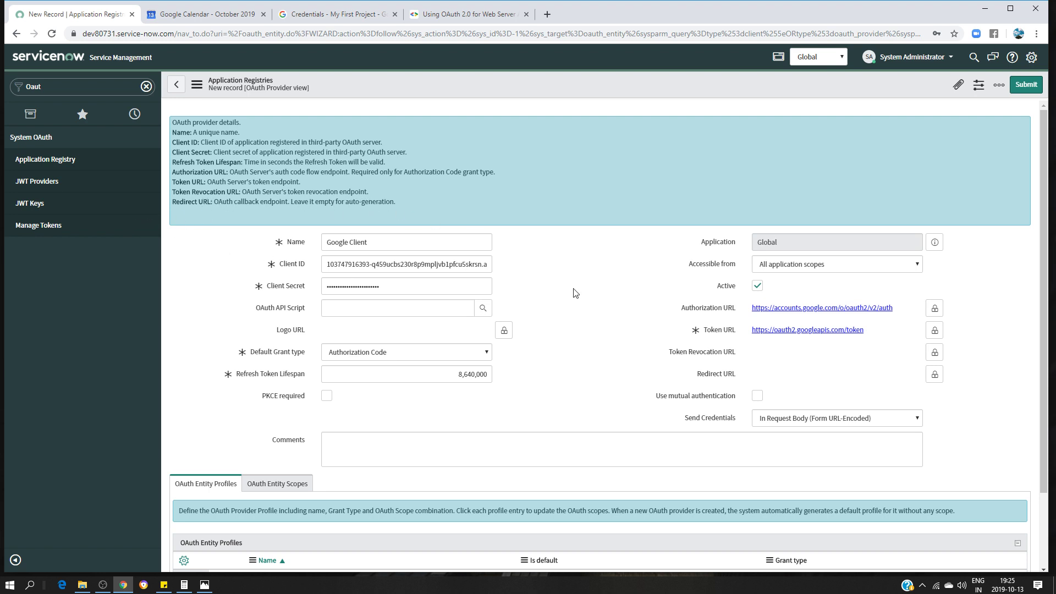
pyautogui.scroll(-2, 627, 304)
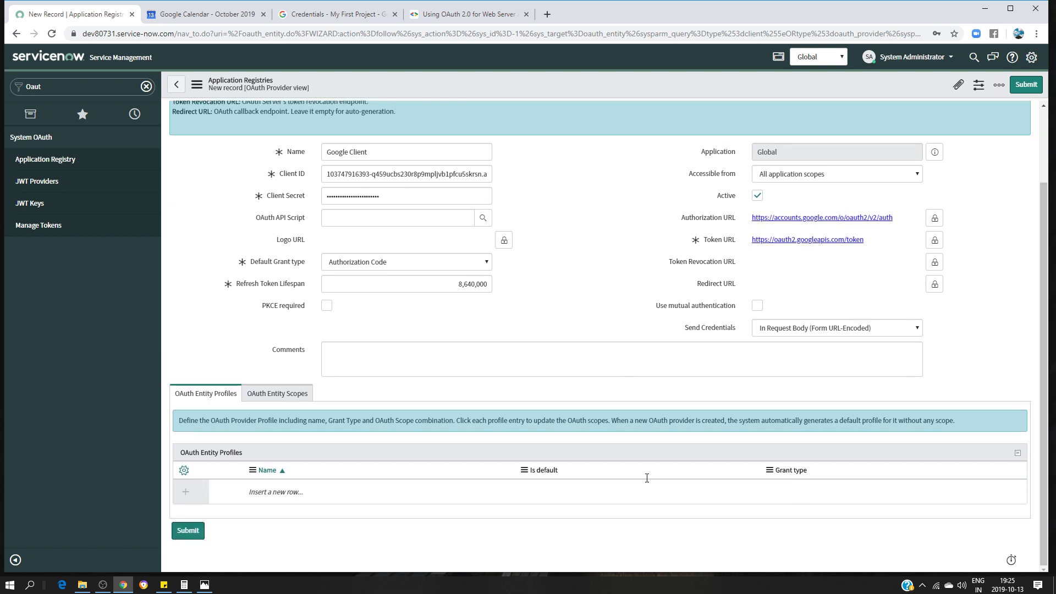
pyautogui.click(300, 394)
pyautogui.click(662, 526)
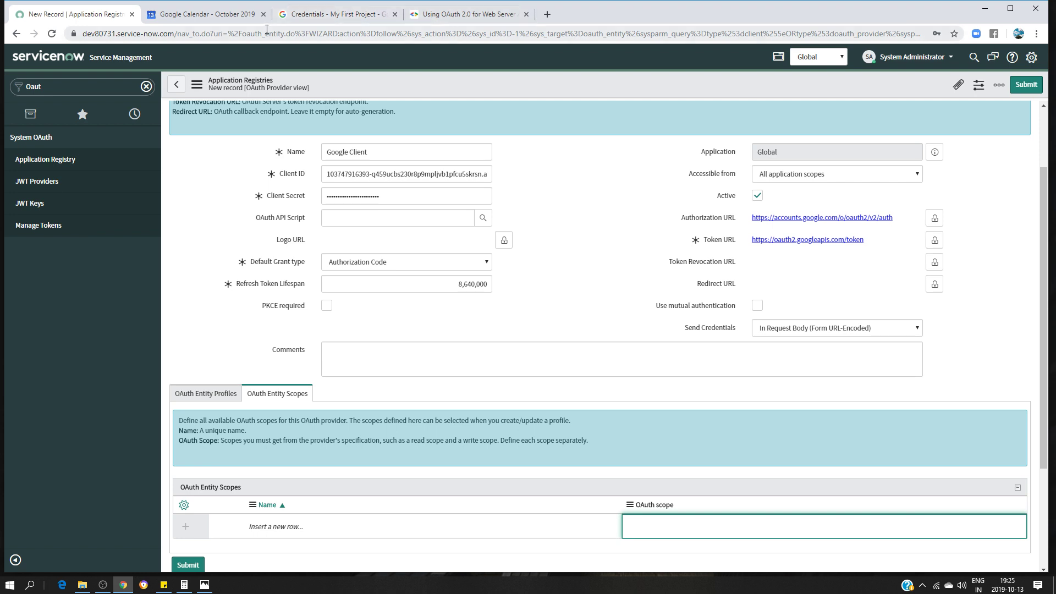
pyautogui.click(164, 584)
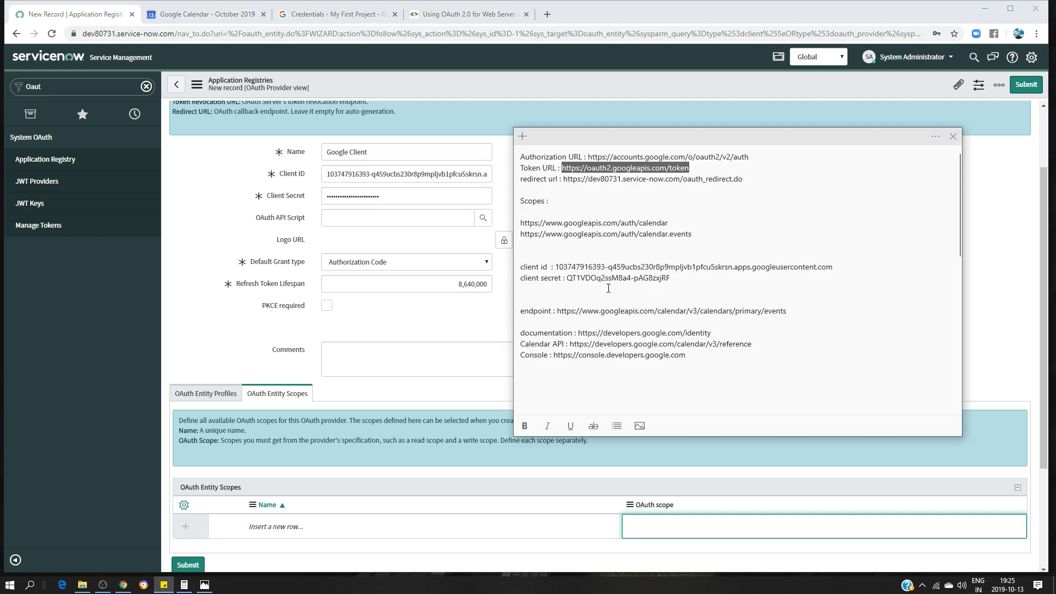
pyautogui.moveTo(671, 221); pyautogui.dragTo(520, 222)
pyautogui.hotkey('ctrl', 'c')
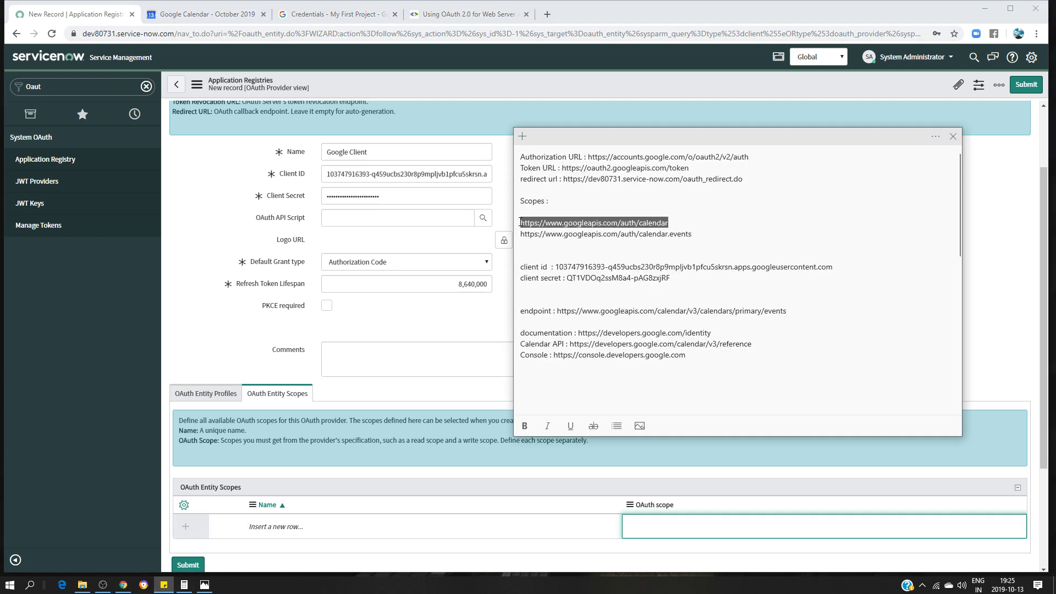
pyautogui.click(463, 329)
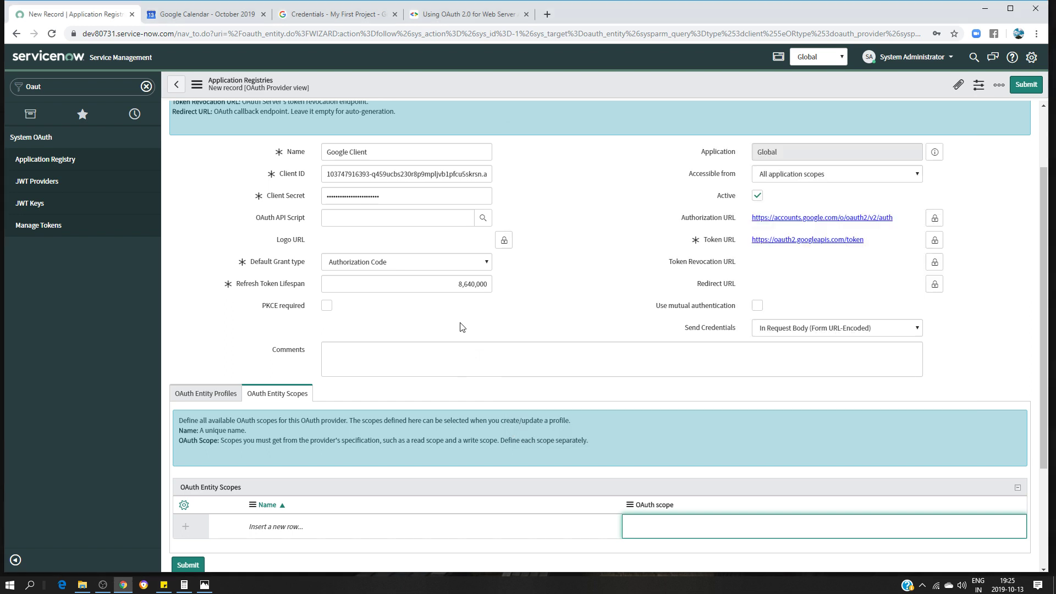
pyautogui.doubleClick(649, 529)
pyautogui.hotkey('ctrl', 'v')
pyautogui.click(734, 524)
pyautogui.doubleClick(295, 533)
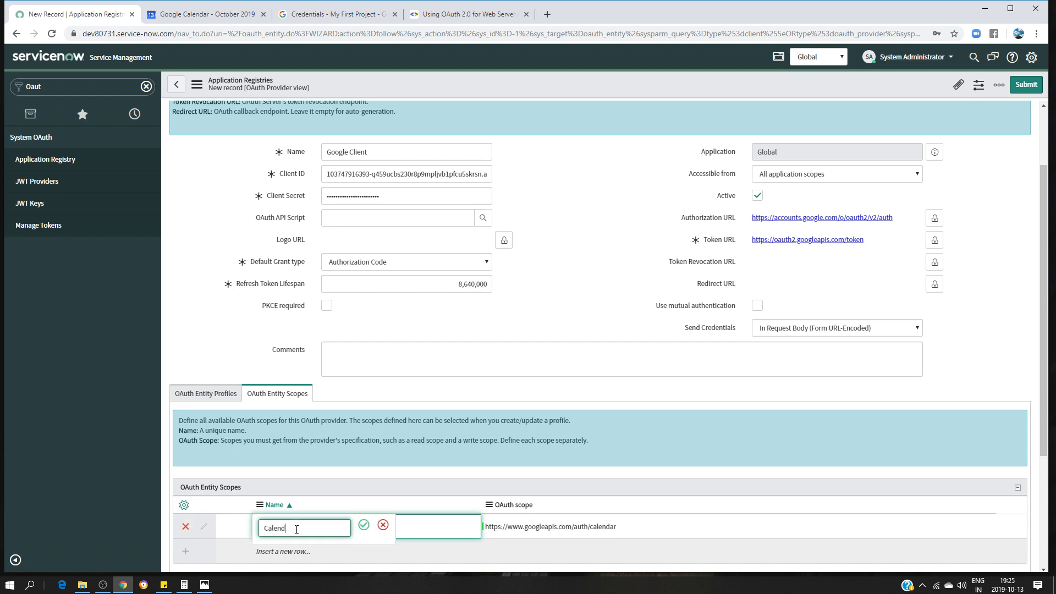
pyautogui.click(364, 525)
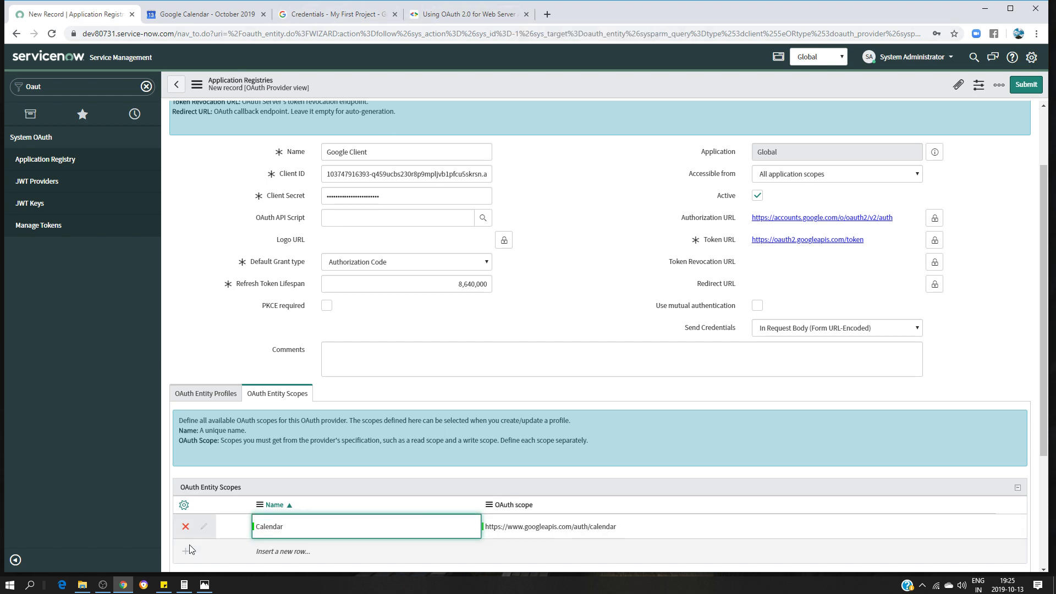
pyautogui.click(163, 584)
pyautogui.moveTo(690, 235); pyautogui.dragTo(517, 233)
pyautogui.hotkey('ctrl', 'c')
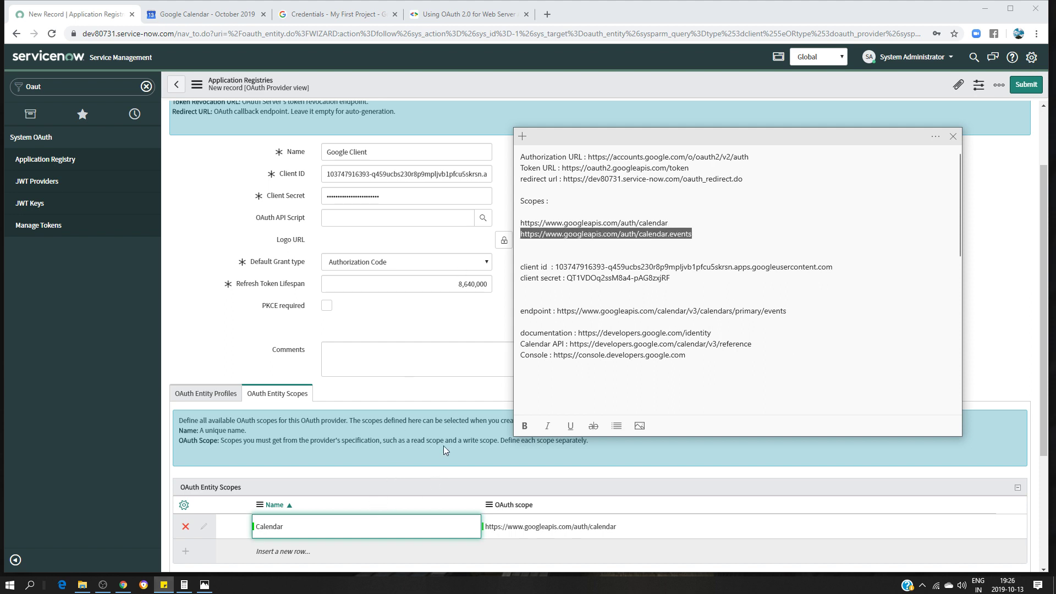
pyautogui.click(452, 401)
pyautogui.click(545, 554)
pyautogui.hotkey('ctrl', 'v')
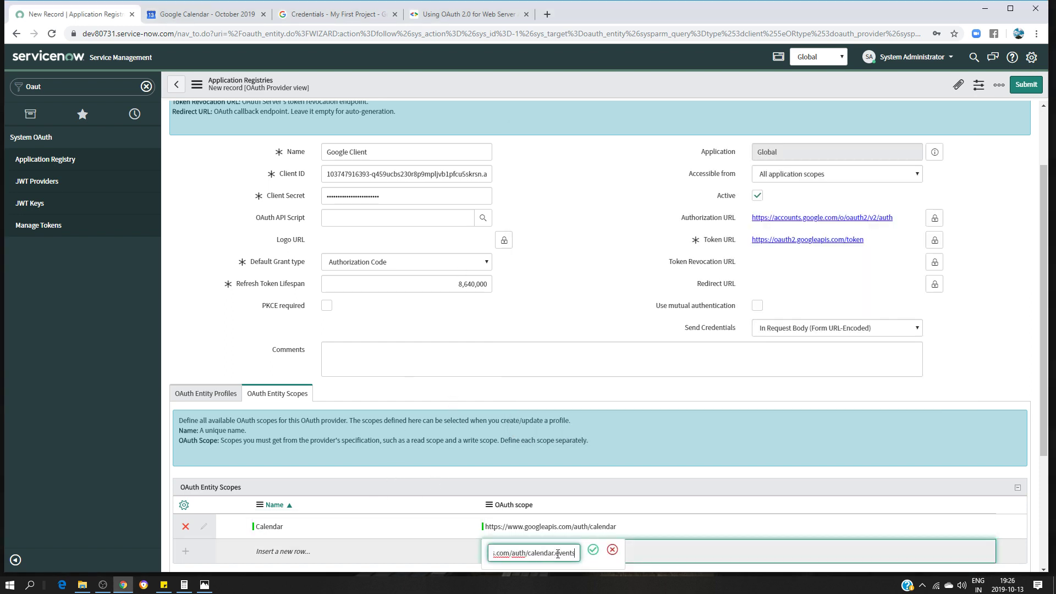
pyautogui.press('Return')
# Name the calendar.events scope Events.
pyautogui.click(311, 549)
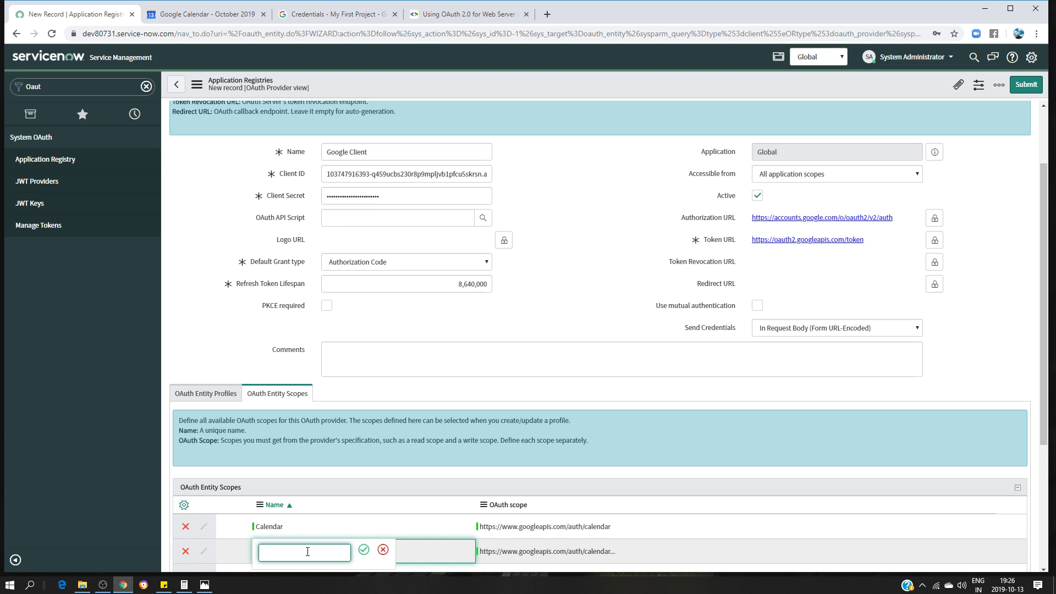
pyautogui.write('ec')
pyautogui.click(363, 549)
pyautogui.doubleClick(308, 558)
pyautogui.click(320, 554)
pyautogui.click(363, 549)
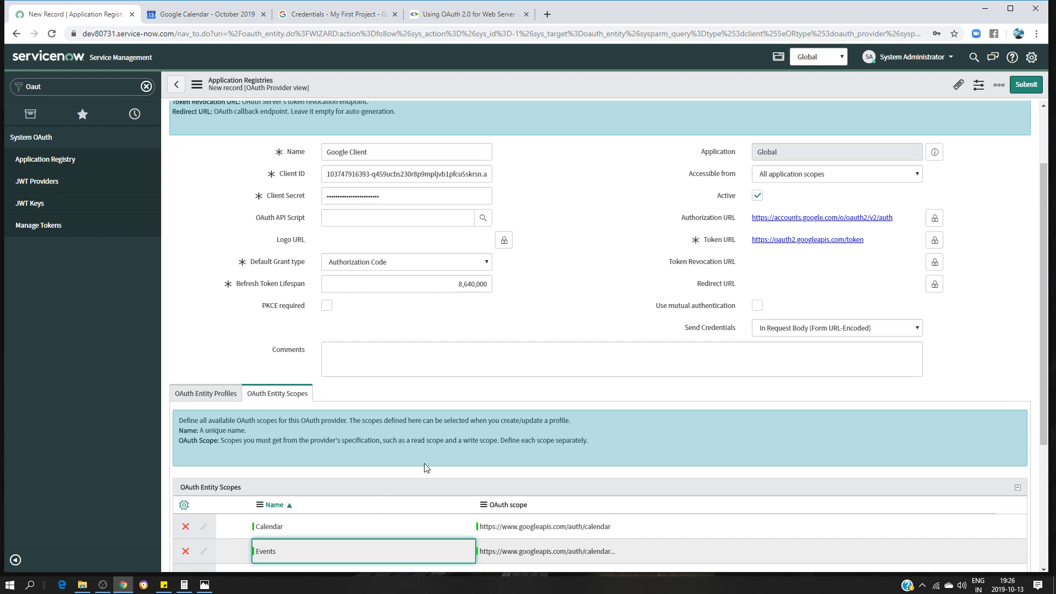
# Review the completed provider form and save the record while staying on it.
pyautogui.scroll(-2, 588, 259)
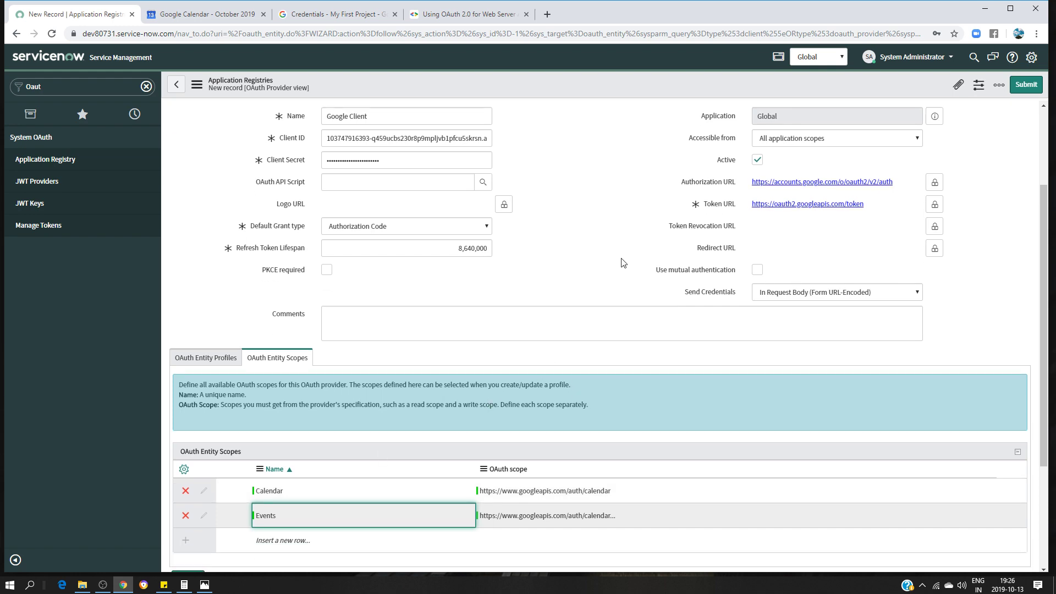
pyautogui.scroll(3, 560, 306)
pyautogui.scroll(-3, 559, 307)
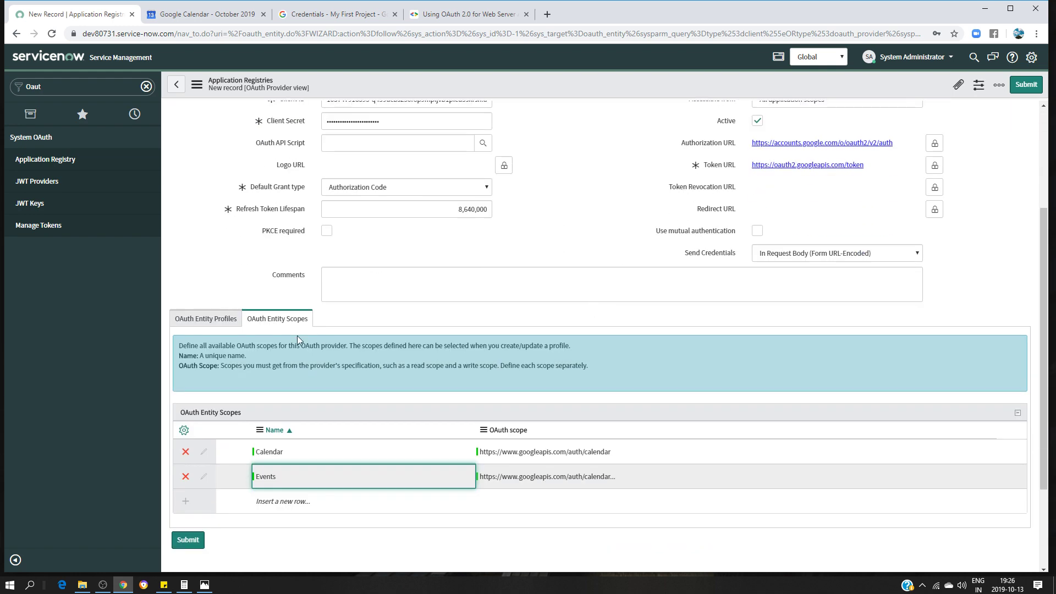
pyautogui.rightClick(585, 87)
pyautogui.click(602, 94)
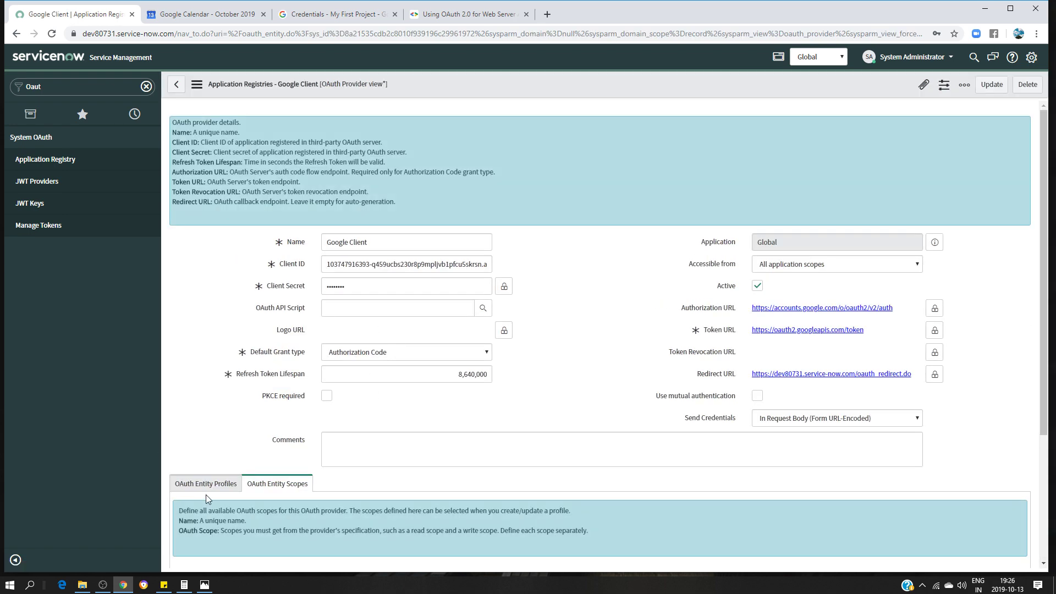
# Open the Google Client default_profile entity profile, save it with its Events and Calendar scopes, and return to the provider record.
pyautogui.click(215, 486)
pyautogui.scroll(-2, 456, 442)
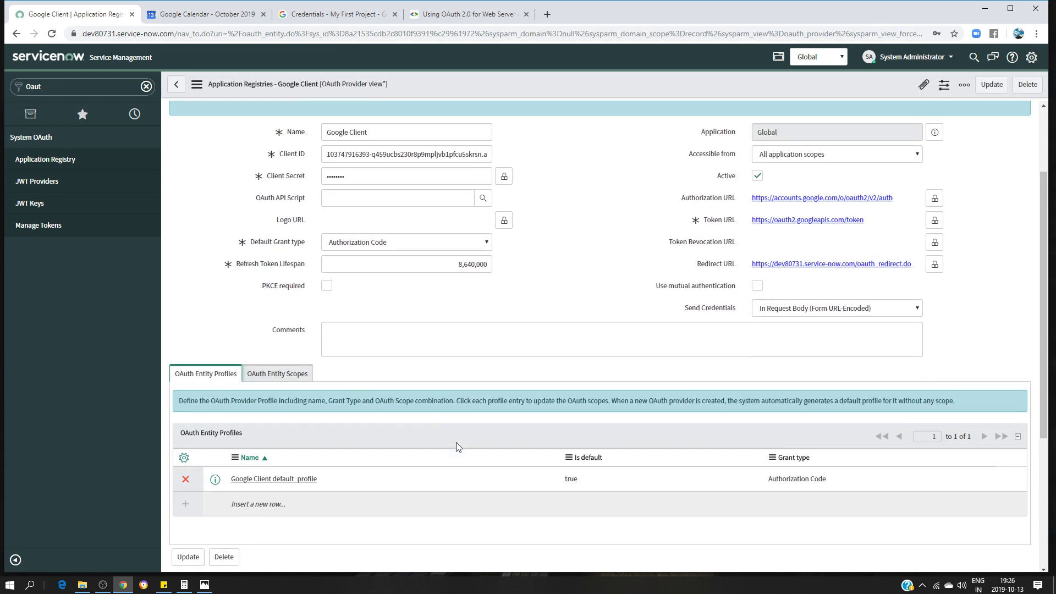
pyautogui.click(277, 480)
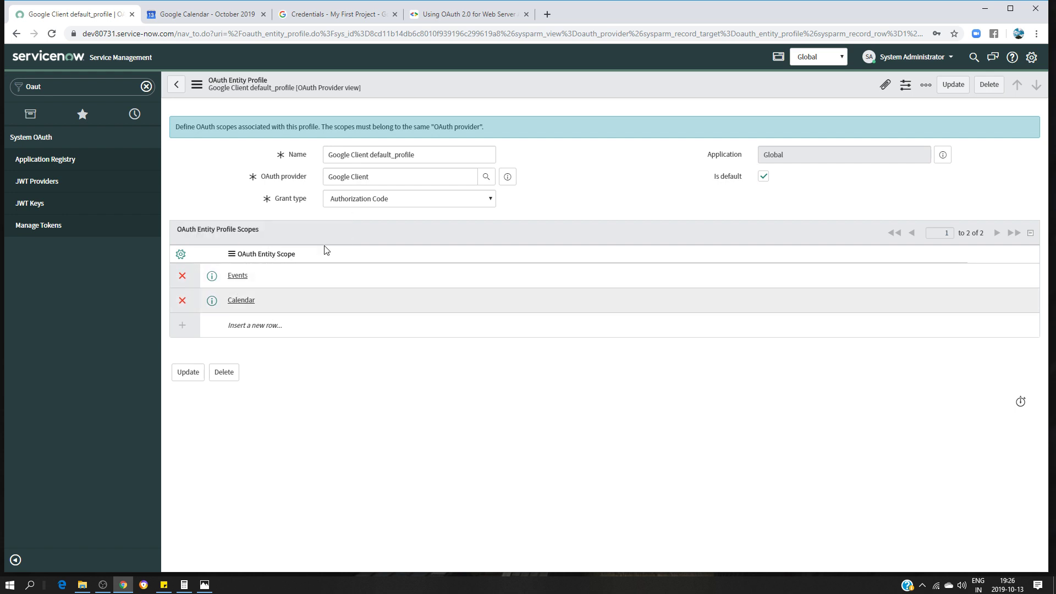
pyautogui.rightClick(545, 81)
pyautogui.click(568, 93)
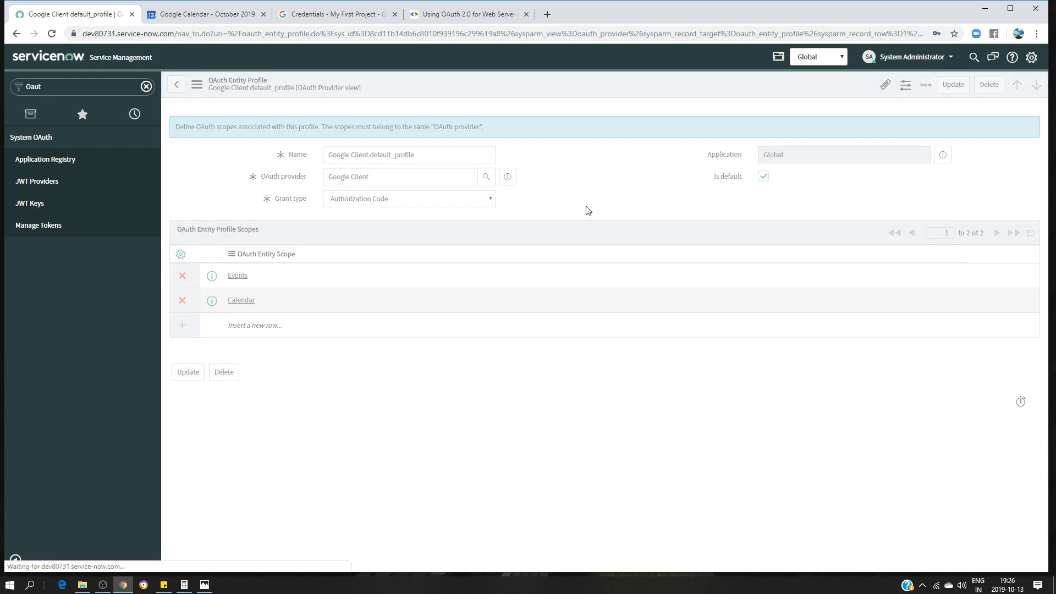
pyautogui.click(176, 84)
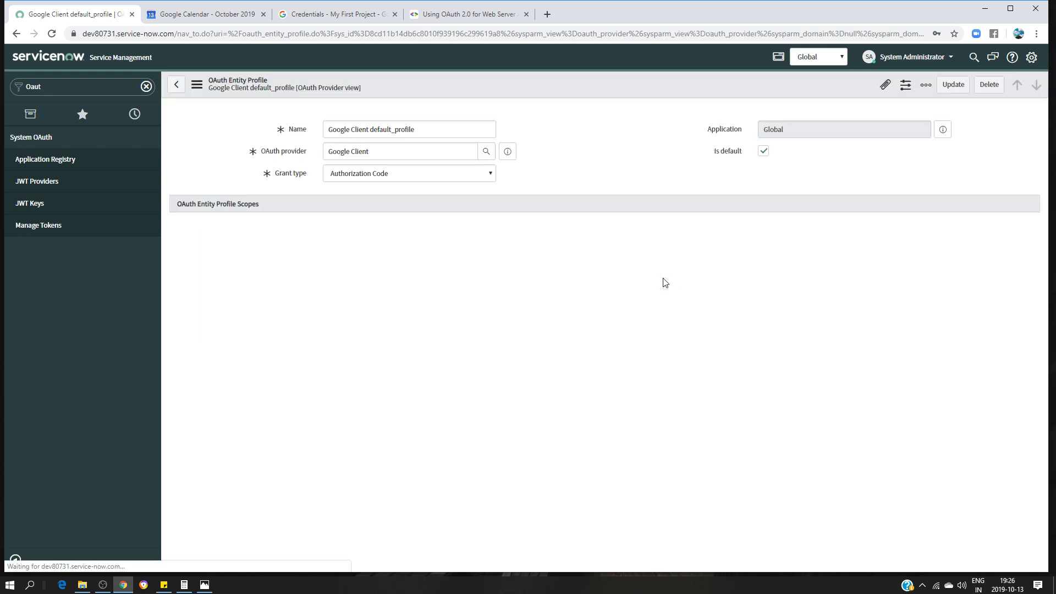
pyautogui.click(176, 84)
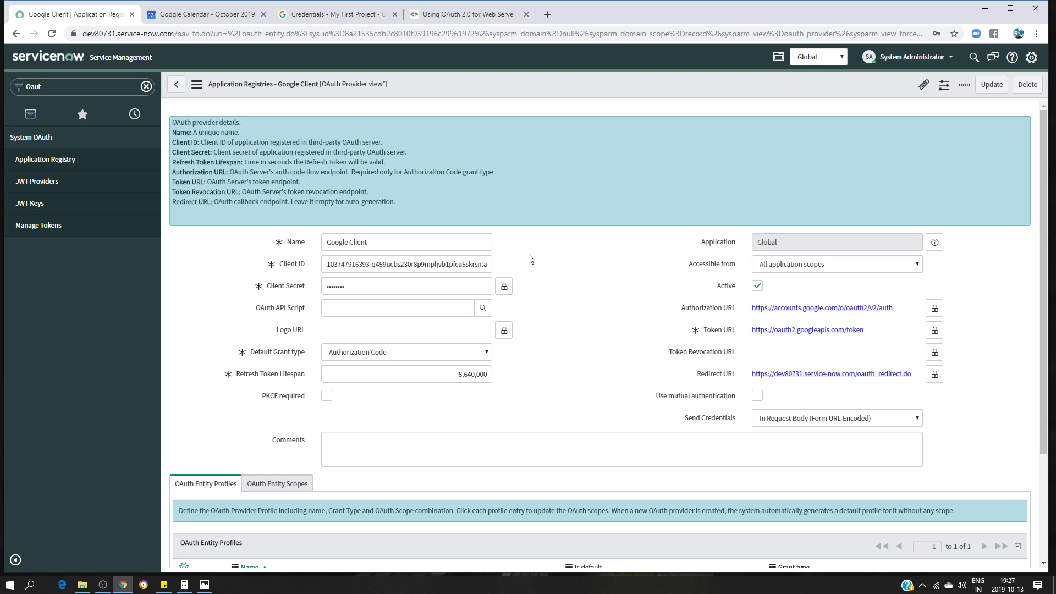
# Find the REST Message module with the filter "rest mess" and start a new record named Google Outbound Request.
pyautogui.click(100, 88)
pyautogui.press('BackSpace')
pyautogui.write('res')
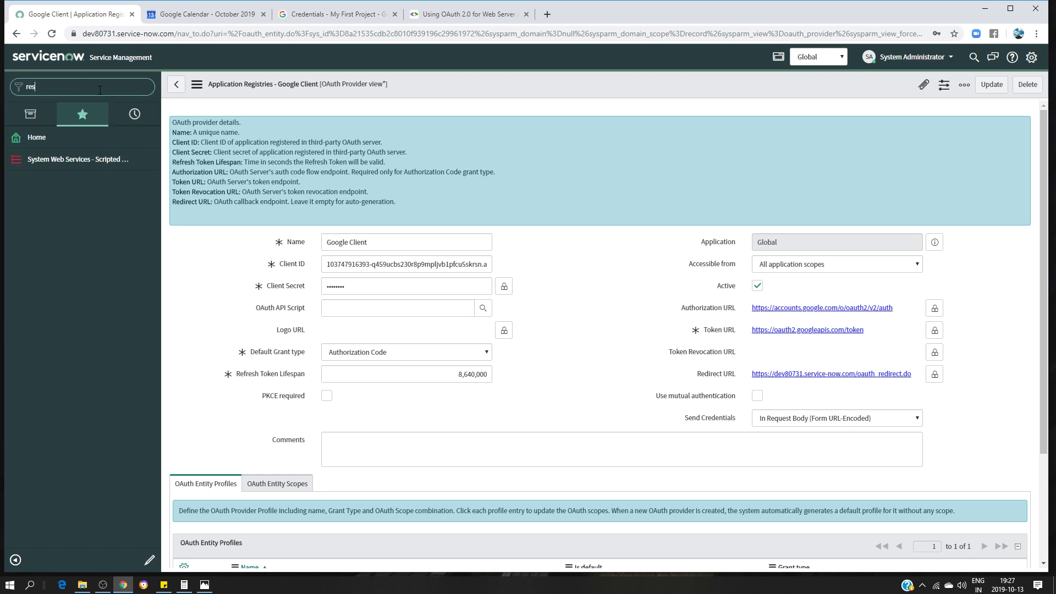
pyautogui.write('t mess')
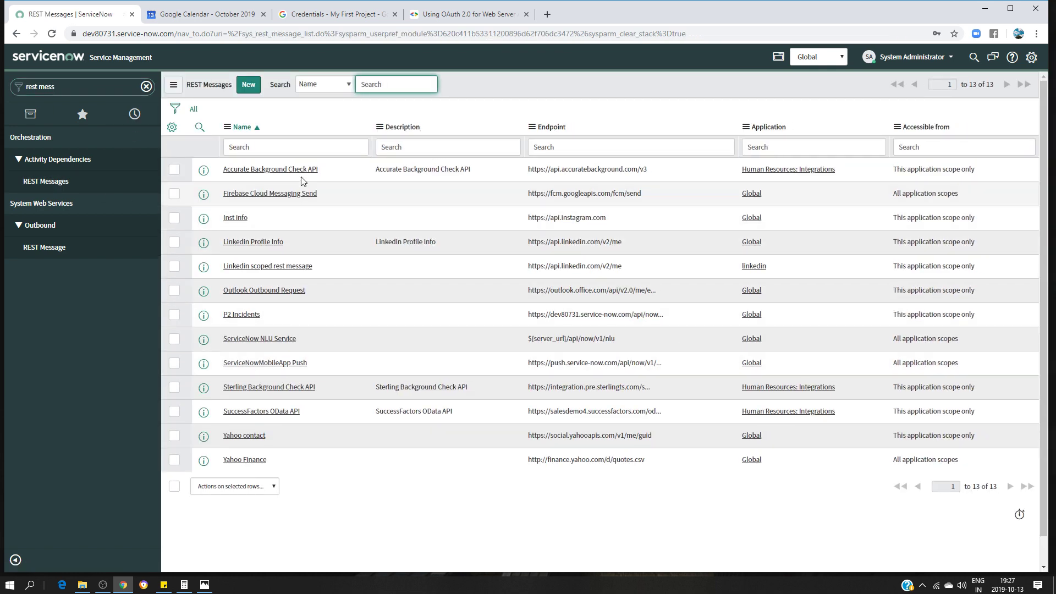
pyautogui.click(248, 84)
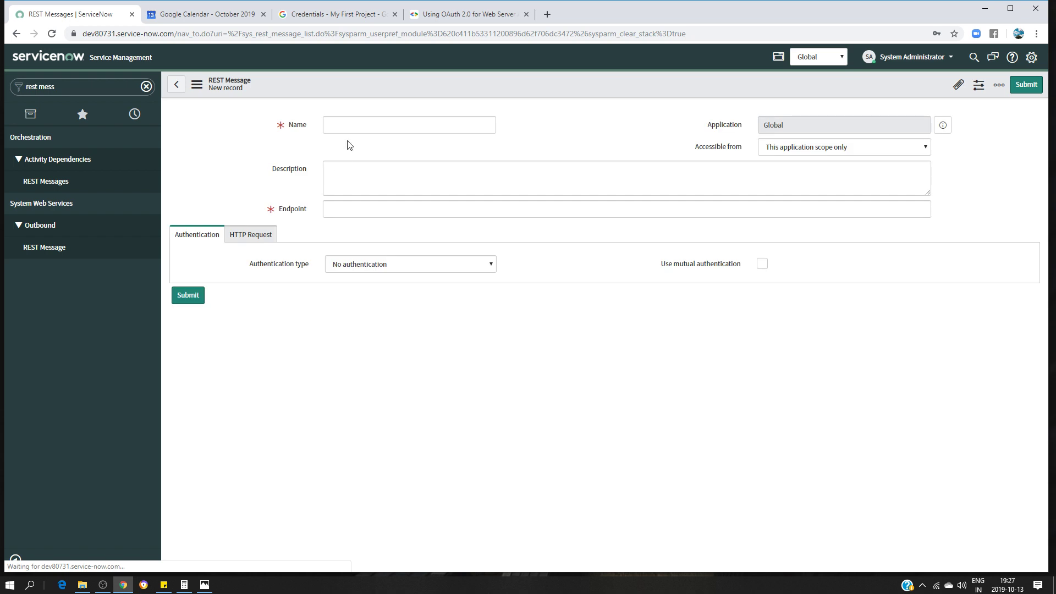
pyautogui.write('G')
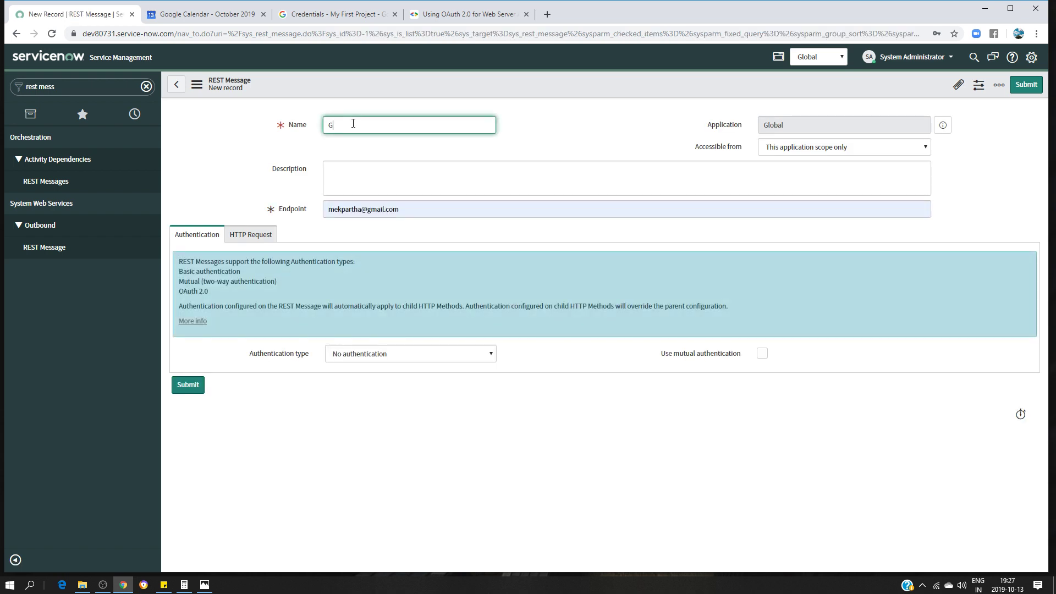
pyautogui.write('oogle outbound Request')
pyautogui.click(402, 209)
pyautogui.press('BackSpace')
pyautogui.press('BackSpace')
pyautogui.press('BackSpace')
pyautogui.press('BackSpace')
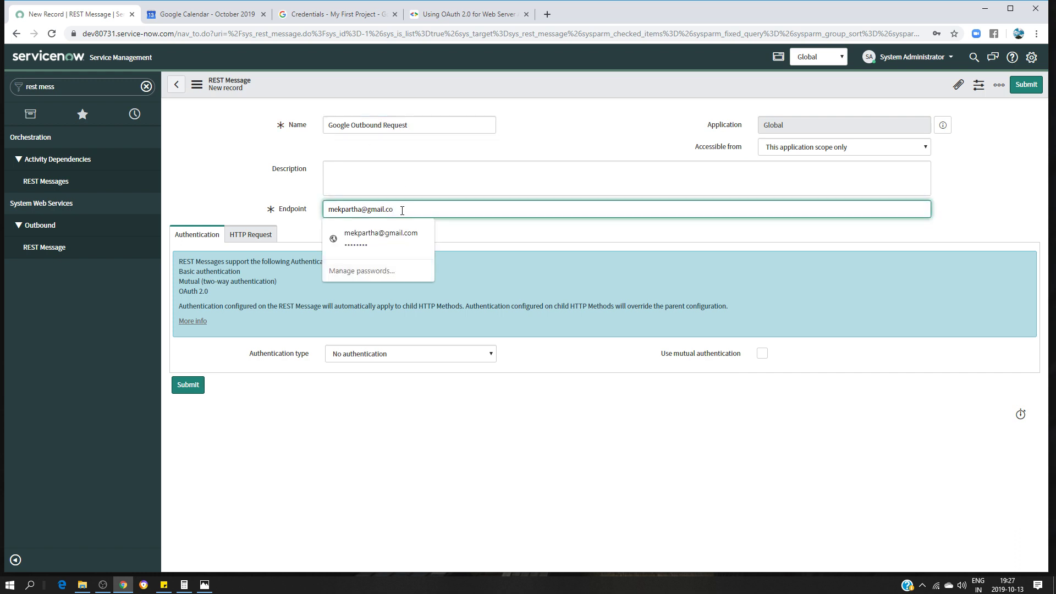
pyautogui.press('BackSpace')
pyautogui.press('BackSpace')
pyautogui.press('BackSpace')
pyautogui.press('BackSpace')
pyautogui.press('BackSpace')
pyautogui.press('BackSpace')
pyautogui.press('BackSpace')
pyautogui.press('BackSpace')
pyautogui.press('BackSpace')
pyautogui.press('BackSpace')
pyautogui.press('BackSpace')
pyautogui.press('BackSpace')
pyautogui.press('BackSpace')
pyautogui.press('BackSpace')
pyautogui.press('BackSpace')
pyautogui.click(164, 584)
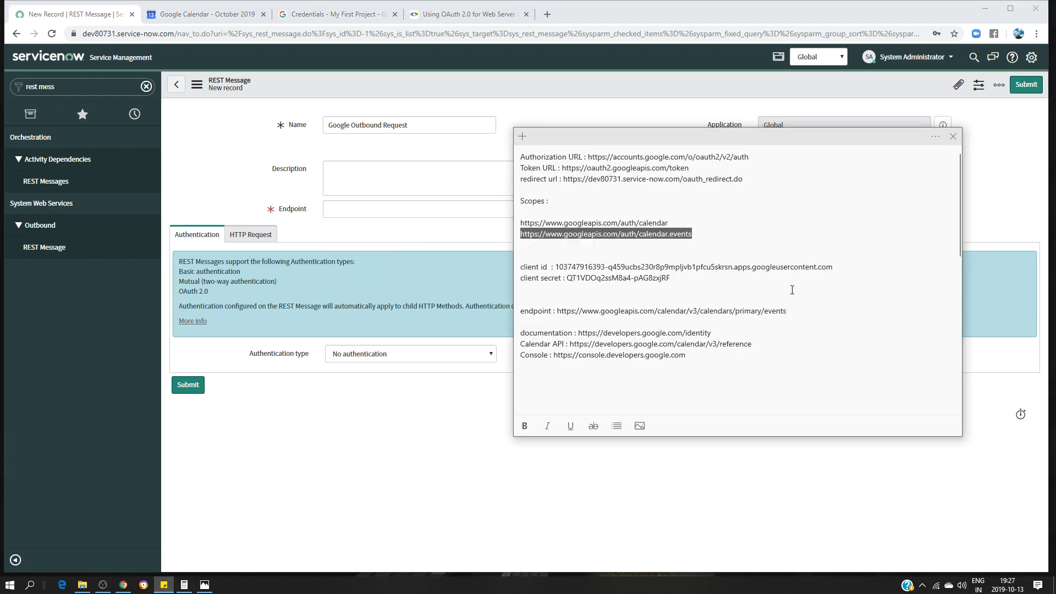
pyautogui.moveTo(784, 312); pyautogui.dragTo(563, 315)
pyautogui.hotkey('ctrl', 'c')
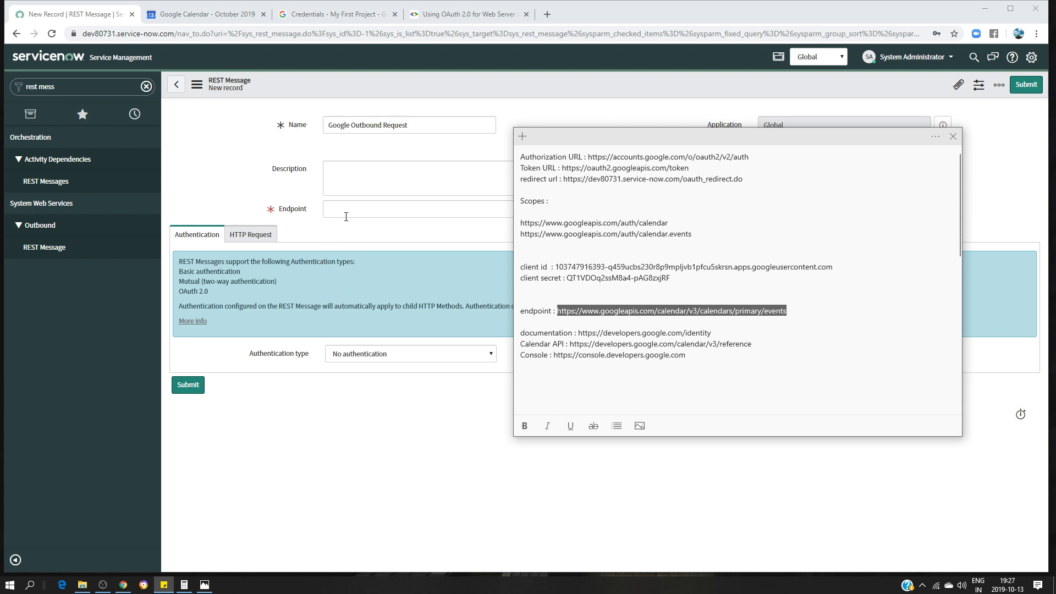
pyautogui.click(346, 216)
pyautogui.hotkey('ctrl', 'v')
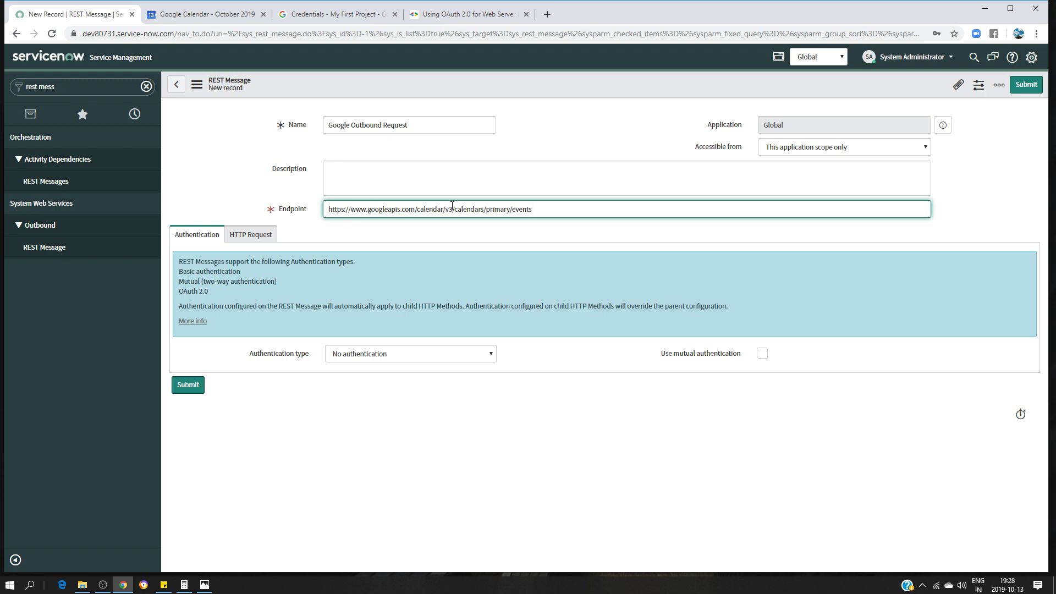
pyautogui.click(492, 209)
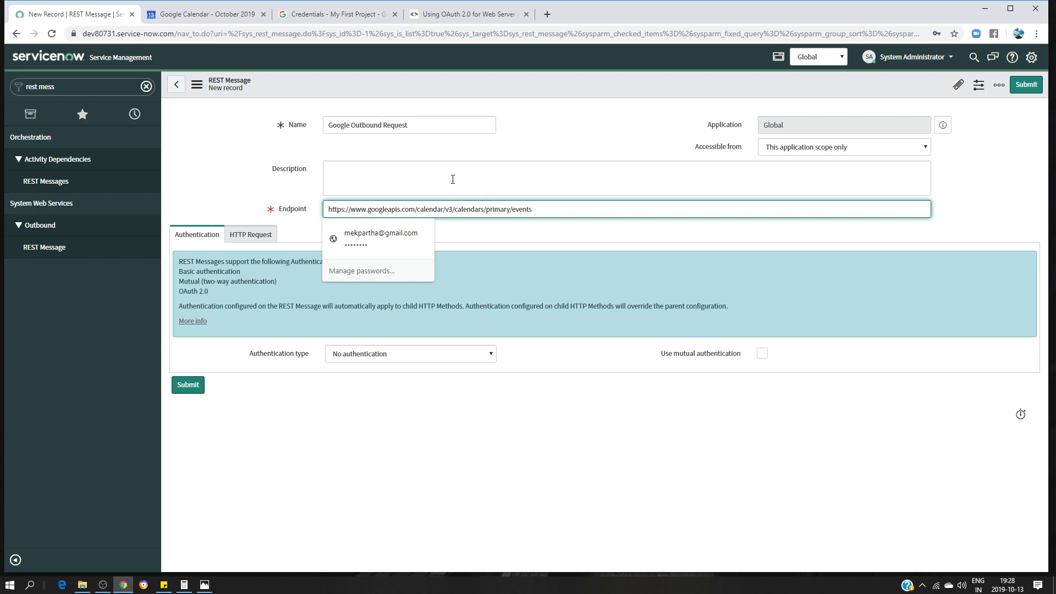
# Set the authentication type to OAuth 2.0 with the Google Client default_profile OAuth profile and submit the REST message.
pyautogui.click(473, 355)
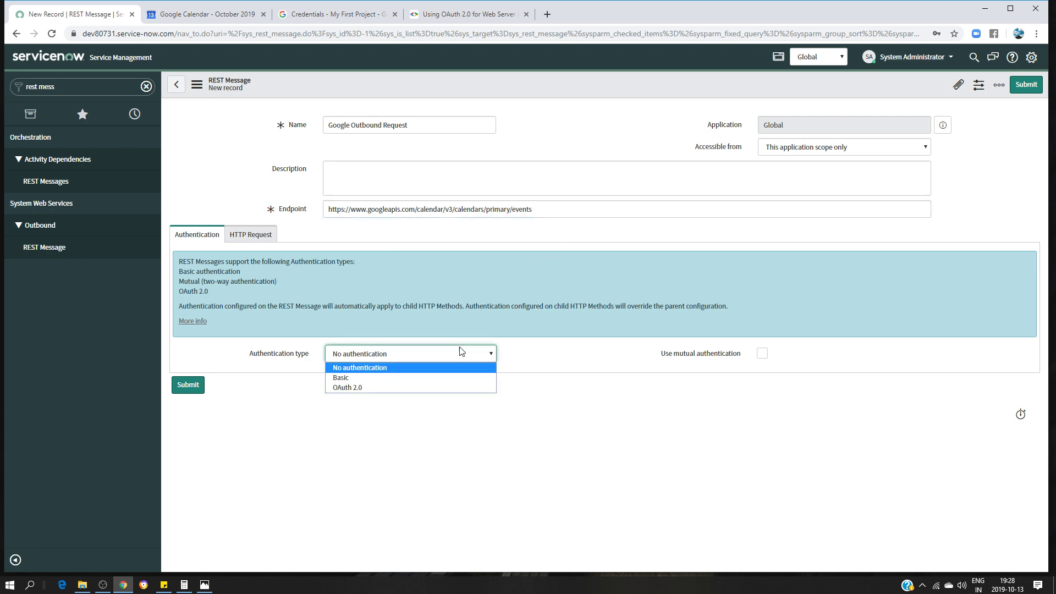
pyautogui.click(384, 389)
pyautogui.click(384, 372)
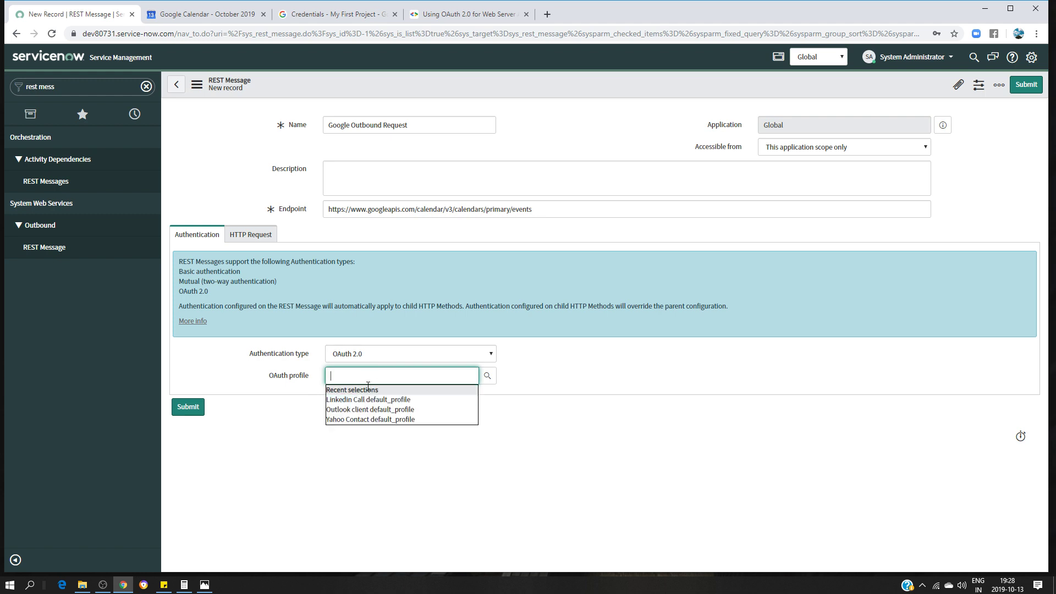
pyautogui.write('g')
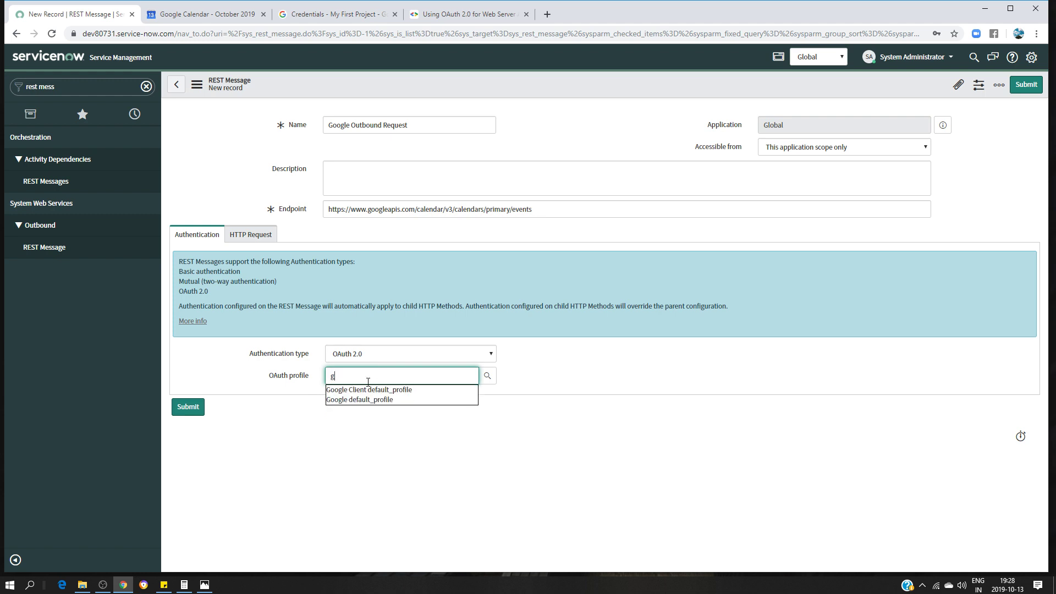
pyautogui.click(361, 391)
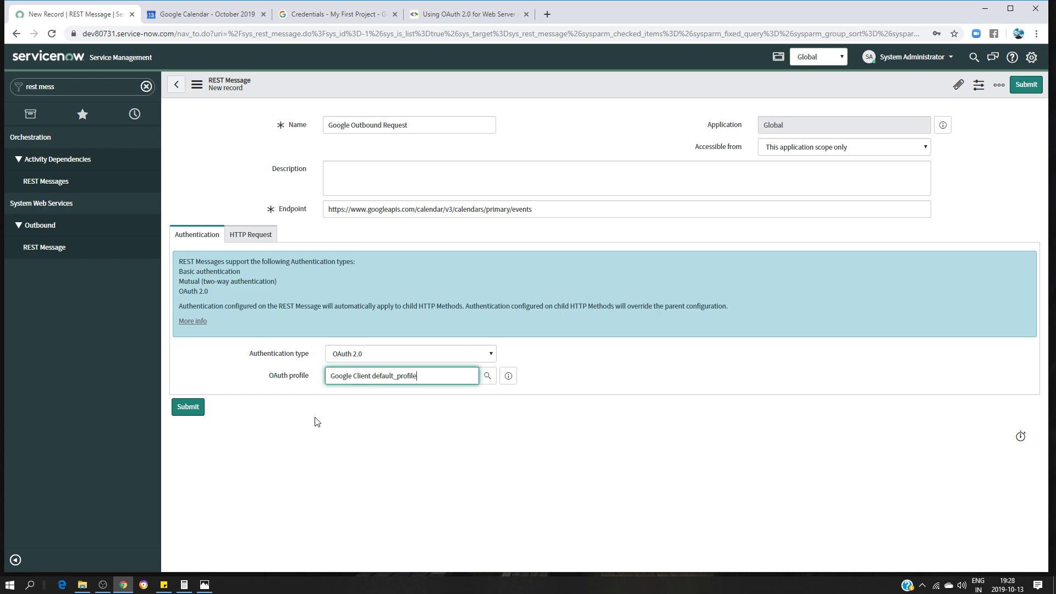
pyautogui.click(188, 406)
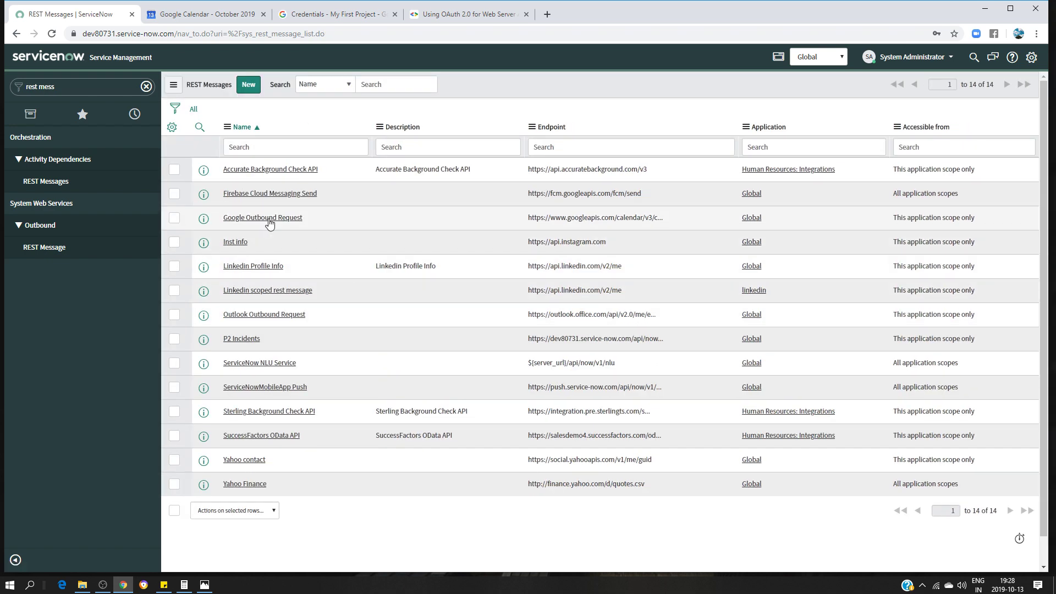
# Open the Google Outbound Request record and its Default GET HTTP method.
pyautogui.click(269, 220)
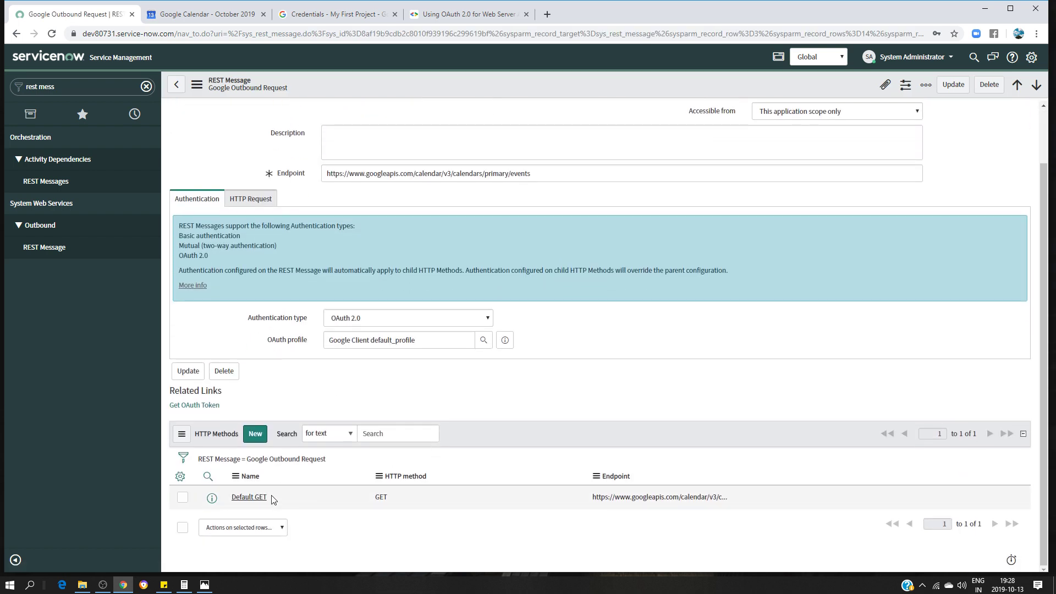
pyautogui.click(249, 497)
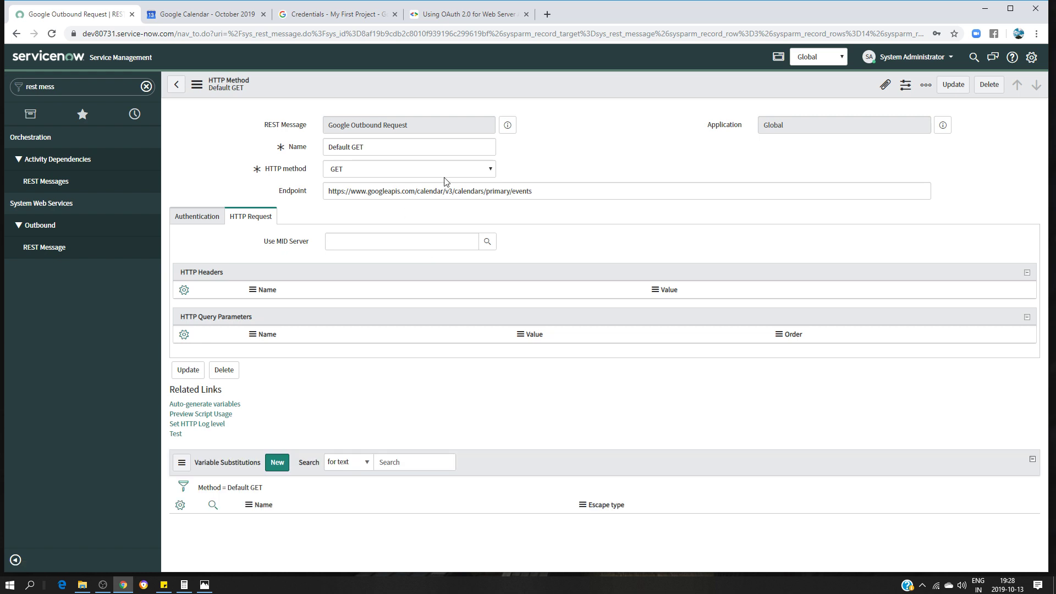
# Set the Default GET method's HTTP method to POST and rename the method Create Event.
pyautogui.click(395, 169)
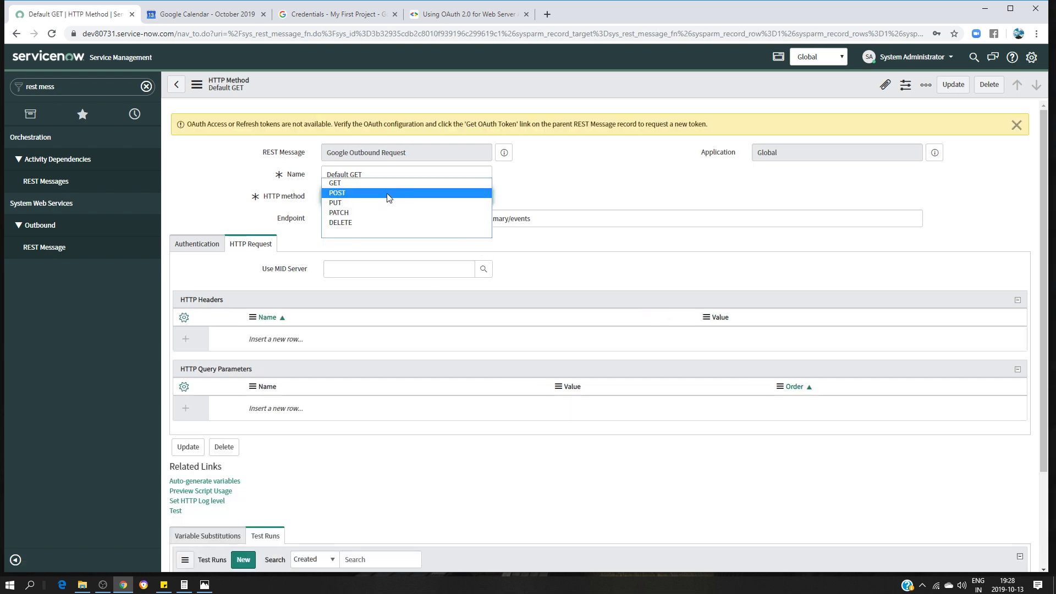
pyautogui.click(388, 194)
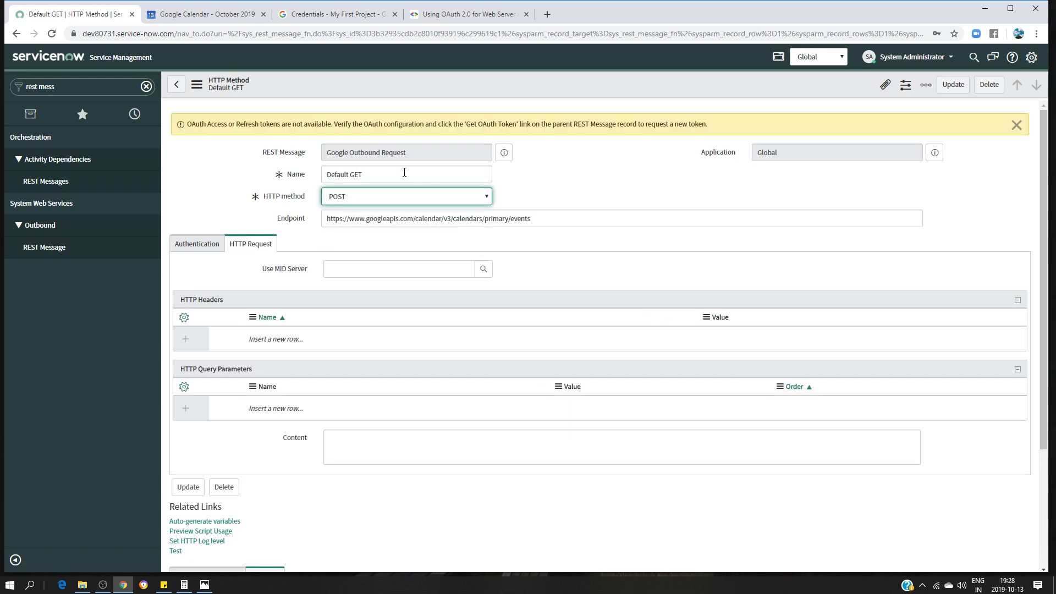
pyautogui.click(394, 177)
pyautogui.press('BackSpace')
pyautogui.press('BackSpace')
pyautogui.press('BackSpace')
pyautogui.press('BackSpace')
pyautogui.press('BackSpace')
pyautogui.press('BackSpace')
pyautogui.press('BackSpace')
pyautogui.press('BackSpace')
pyautogui.press('BackSpace')
pyautogui.press('BackSpace')
pyautogui.write('Crea')
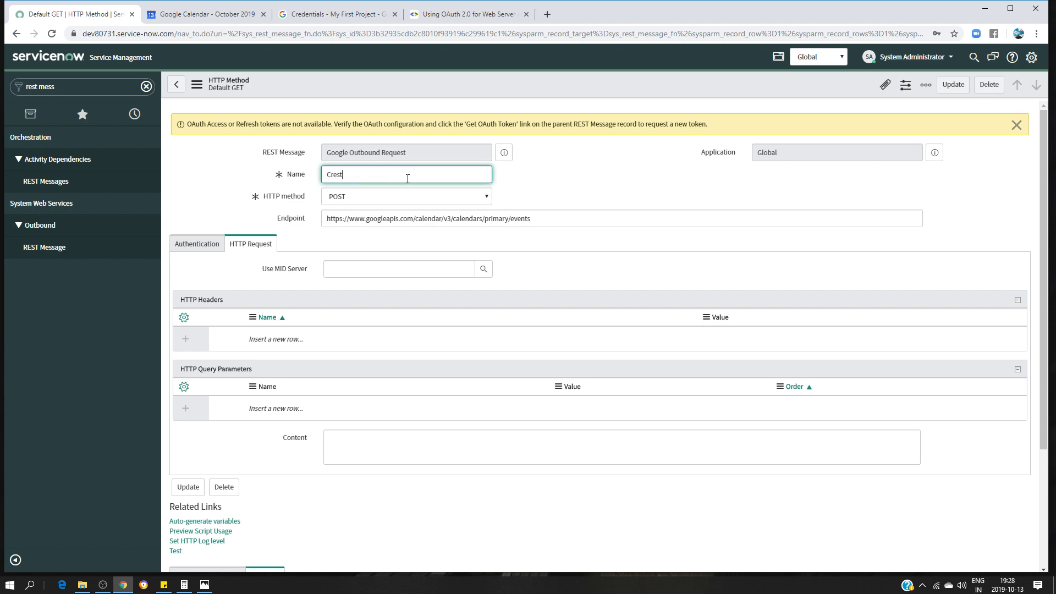
pyautogui.write('te Event')
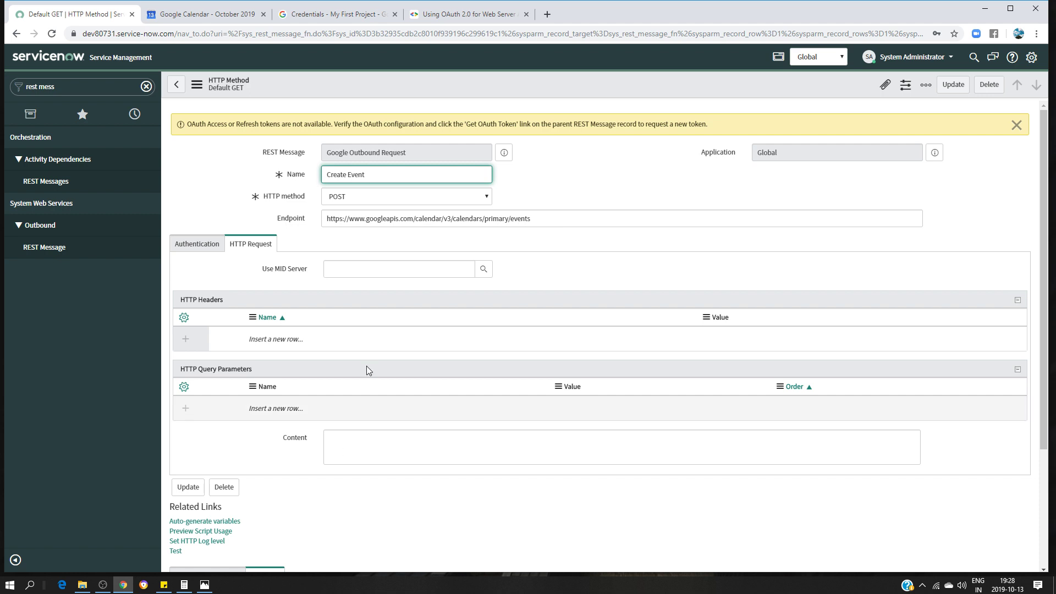
# Add an HTTP header named Content-Type with the value application/json and save the HTTP method record.
pyautogui.click(275, 336)
pyautogui.write('Cl')
pyautogui.write('ontent')
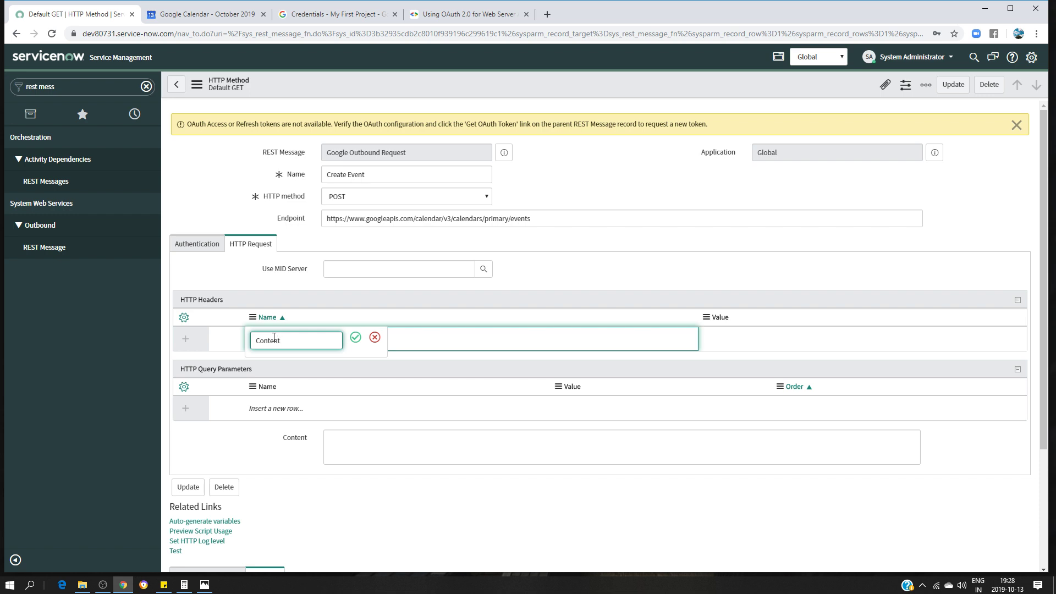
pyautogui.write('-Type')
pyautogui.click(355, 337)
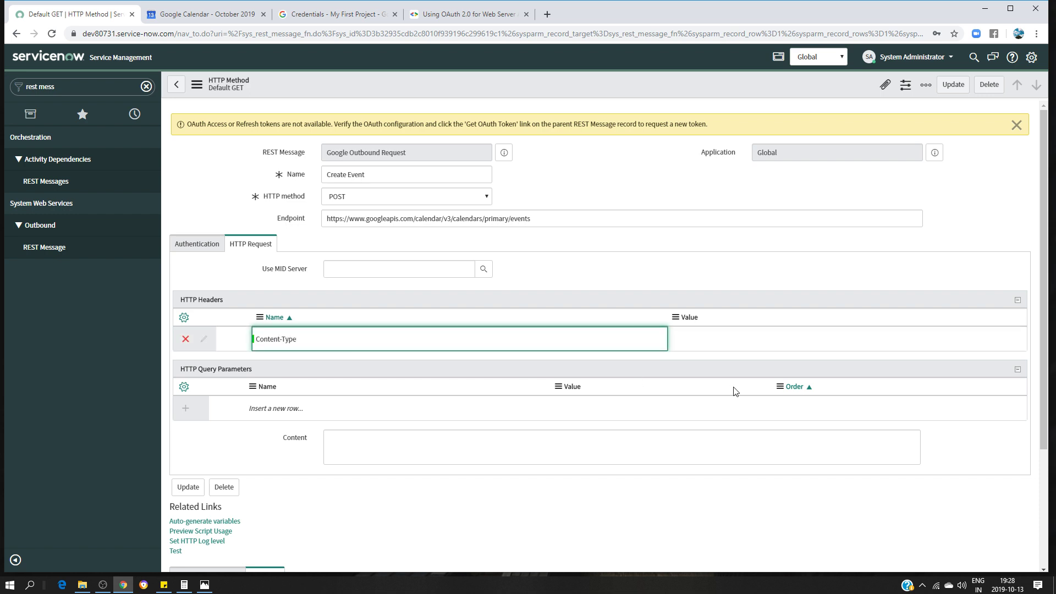
pyautogui.click(692, 341)
pyautogui.write('app')
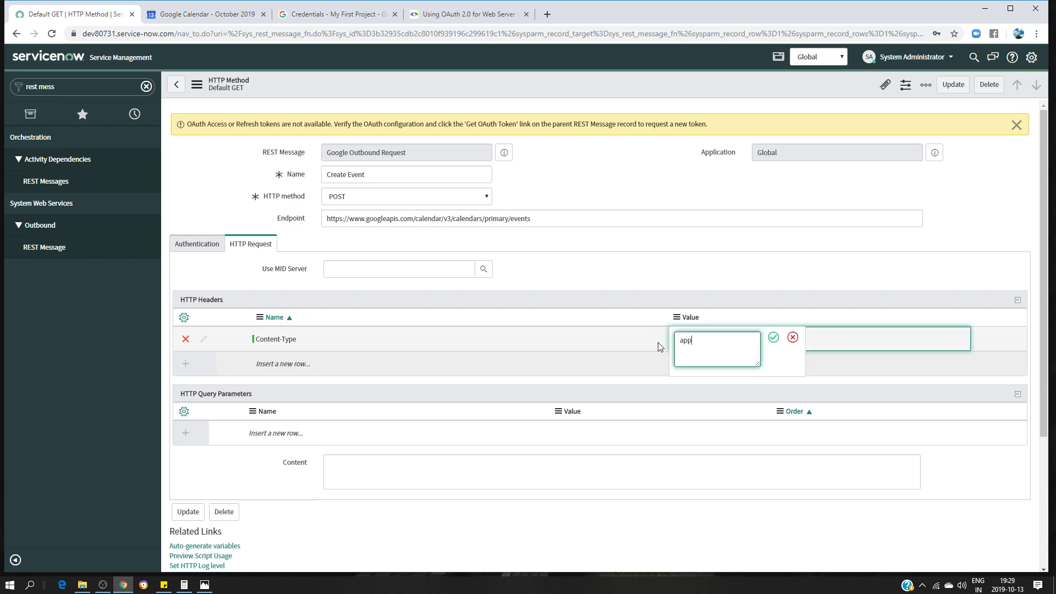
pyautogui.write('lication/json')
pyautogui.click(773, 337)
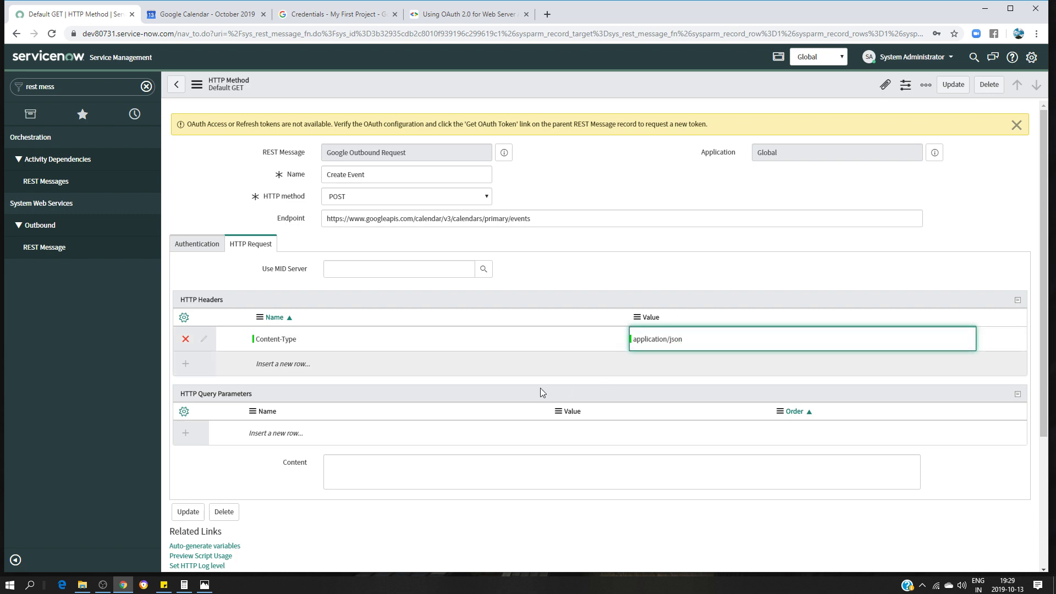
pyautogui.rightClick(549, 90)
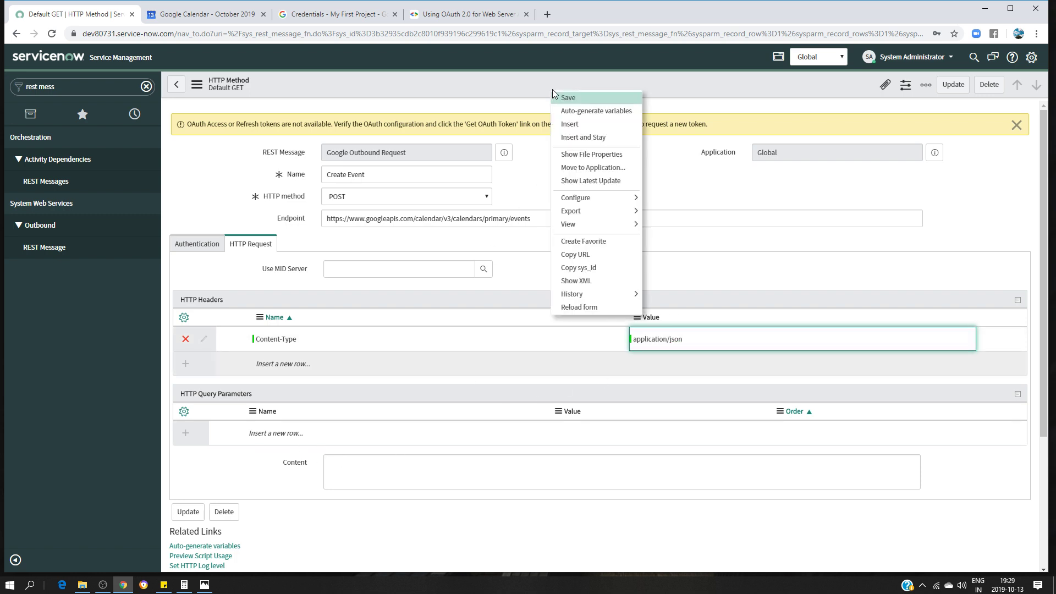
pyautogui.click(566, 98)
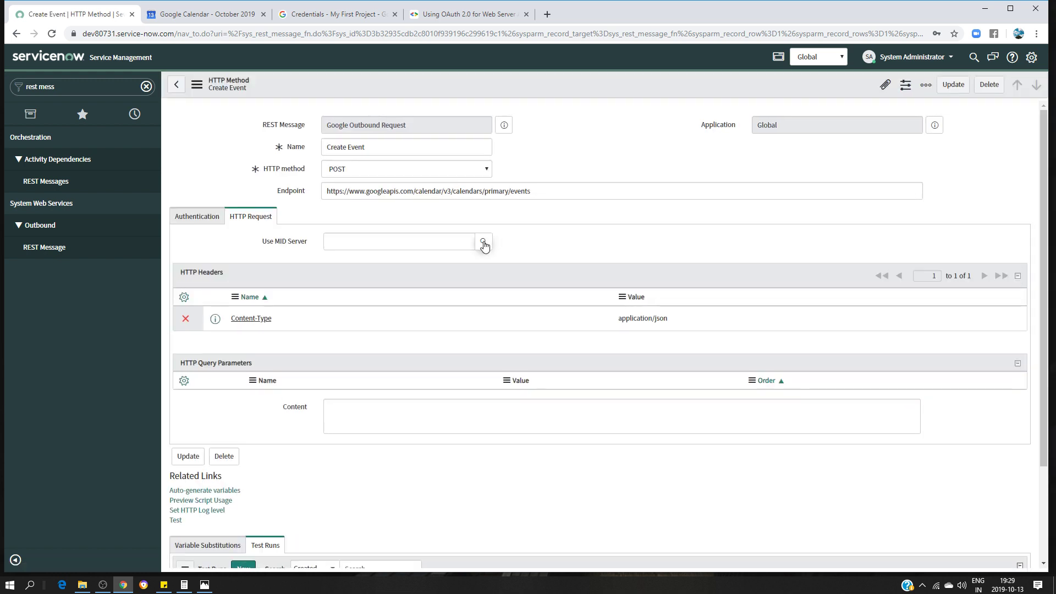
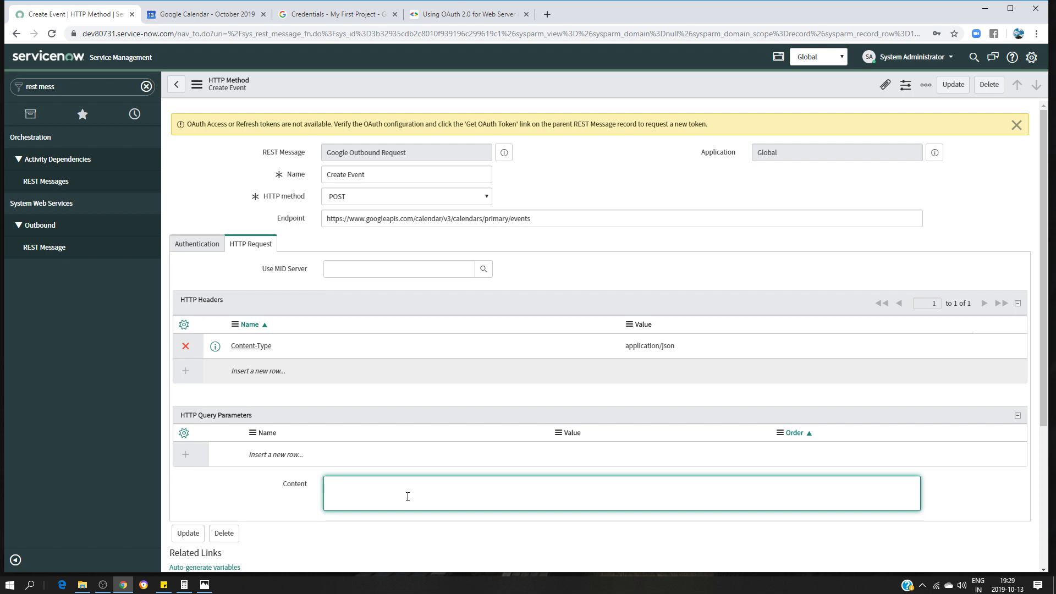
# Fill the method's Content field with the complete event JSON copied from the sticky note.
pyautogui.scroll(-1, 415, 471)
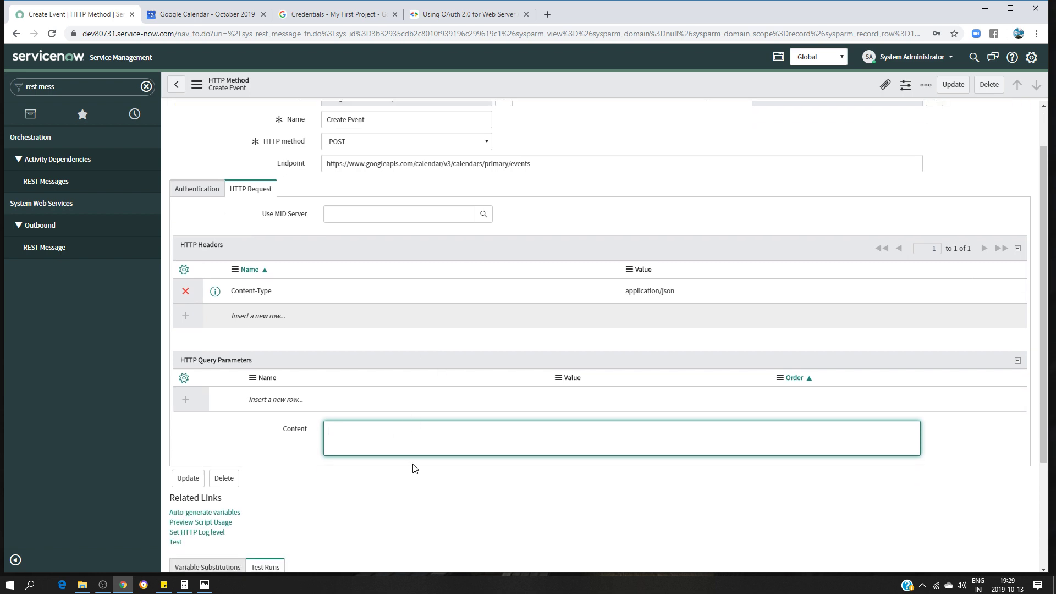
pyautogui.scroll(-1, 417, 466)
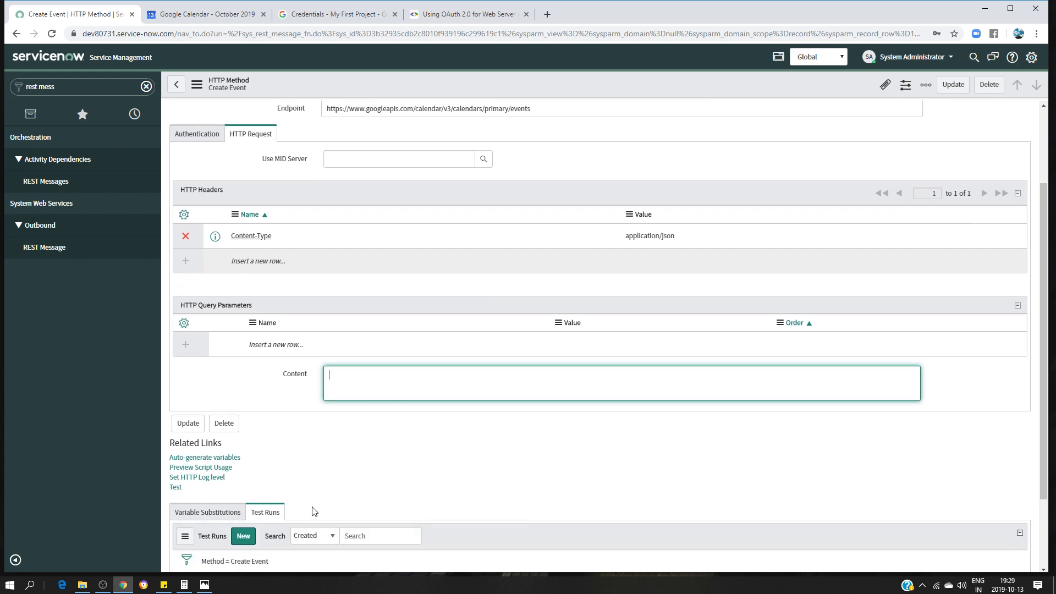
pyautogui.click(163, 584)
pyautogui.scroll(-1, 751, 284)
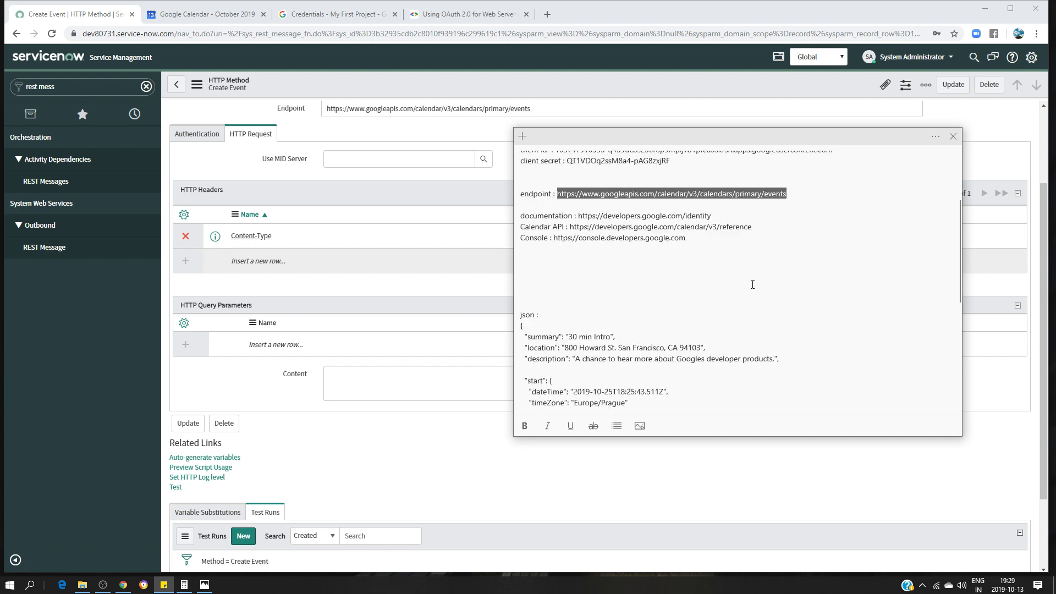
pyautogui.scroll(-2, 752, 285)
pyautogui.moveTo(521, 210); pyautogui.dragTo(595, 369)
pyautogui.hotkey('ctrl', 'c')
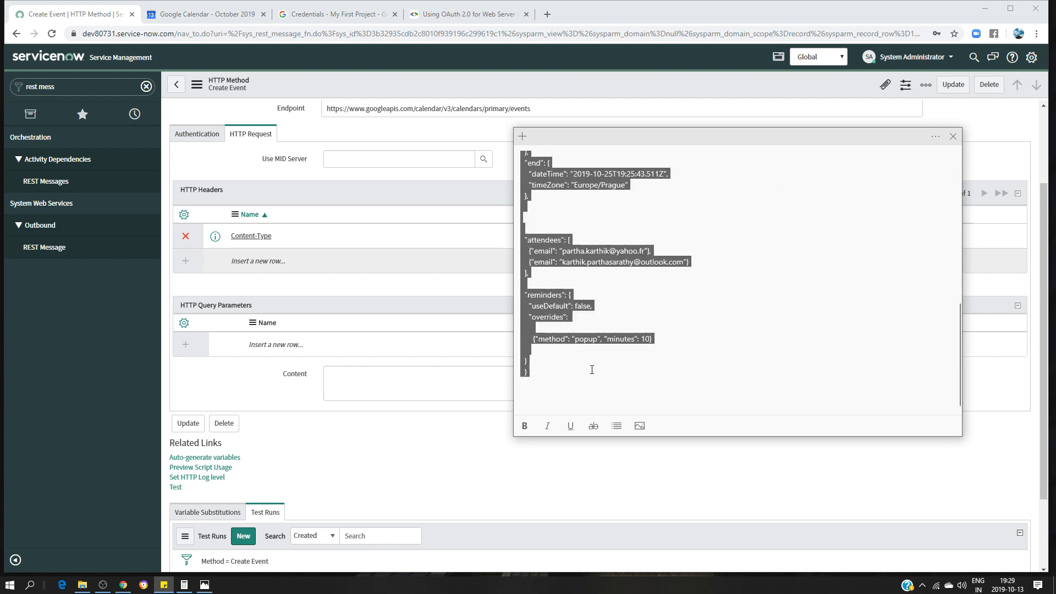
pyautogui.click(370, 382)
pyautogui.hotkey('ctrl', 'v')
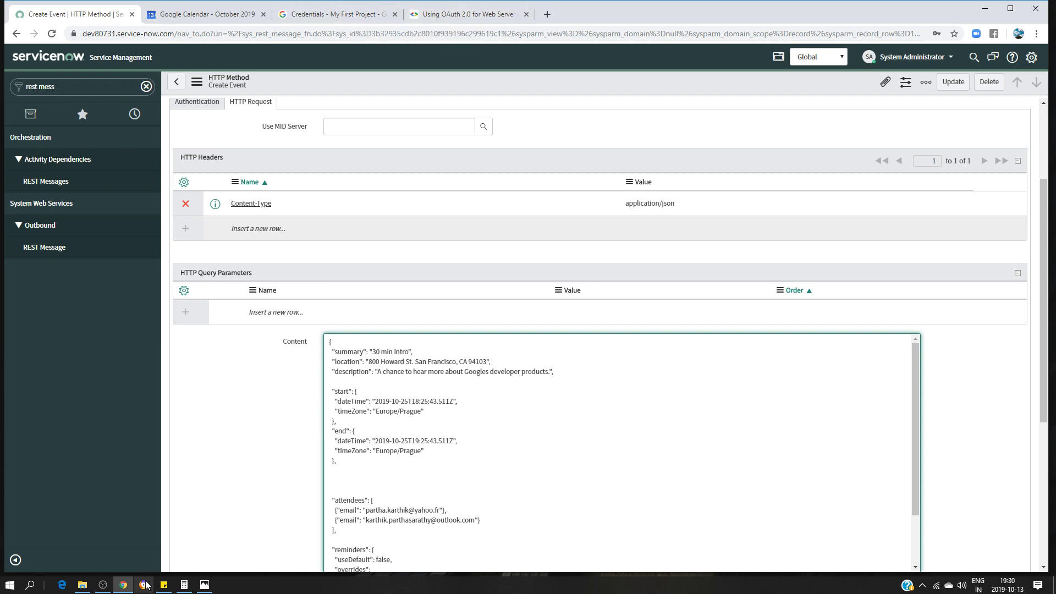
pyautogui.moveTo(126, 581)
pyautogui.scroll(-1, 481, 452)
pyautogui.scroll(-2, 291, 466)
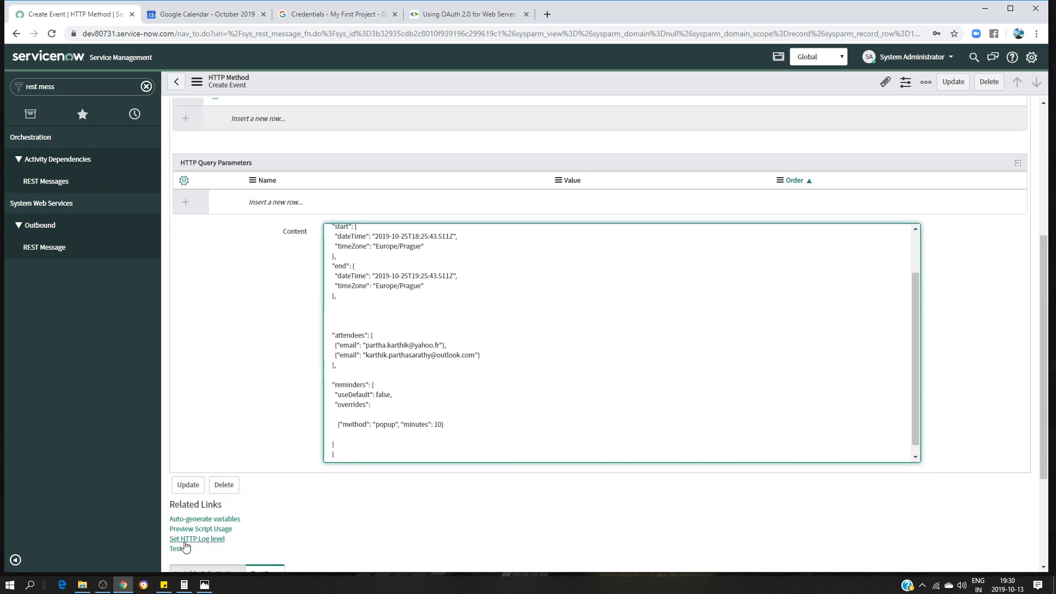
pyautogui.click(183, 585)
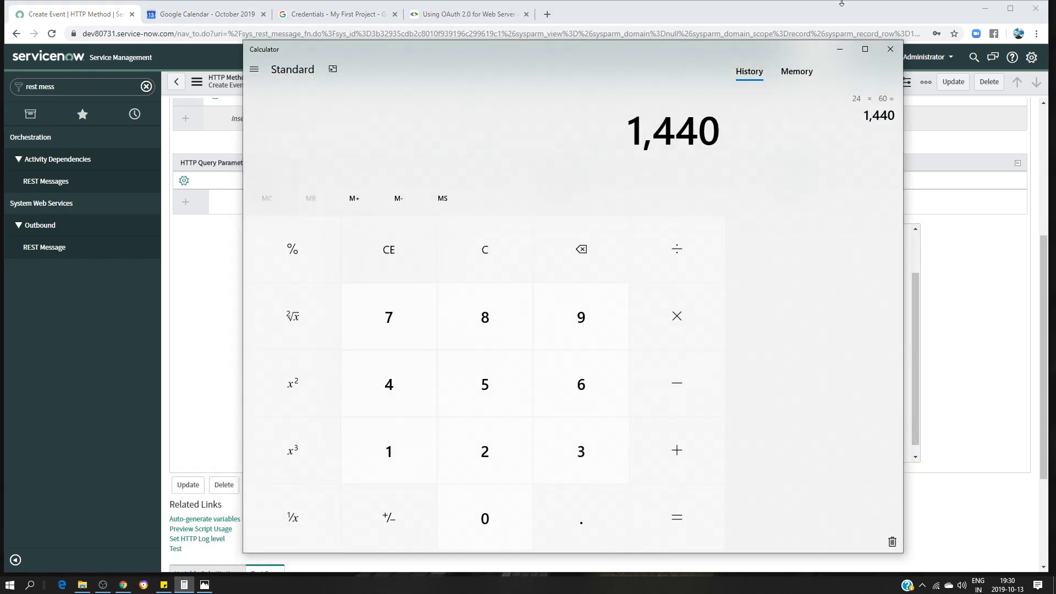
pyautogui.click(890, 49)
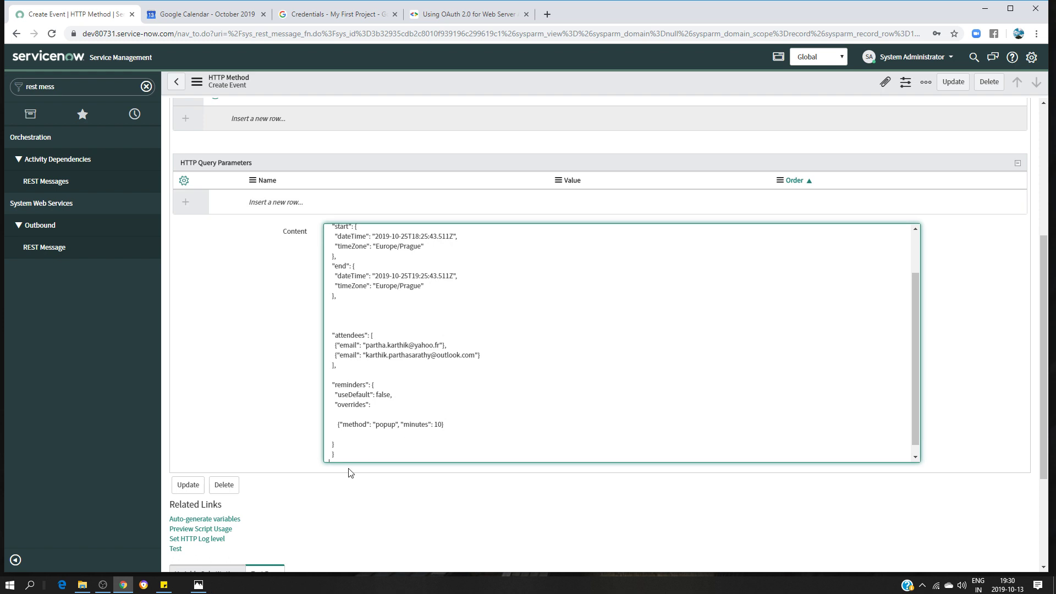
pyautogui.click(164, 585)
pyautogui.scroll(5, 730, 299)
pyautogui.click(785, 318)
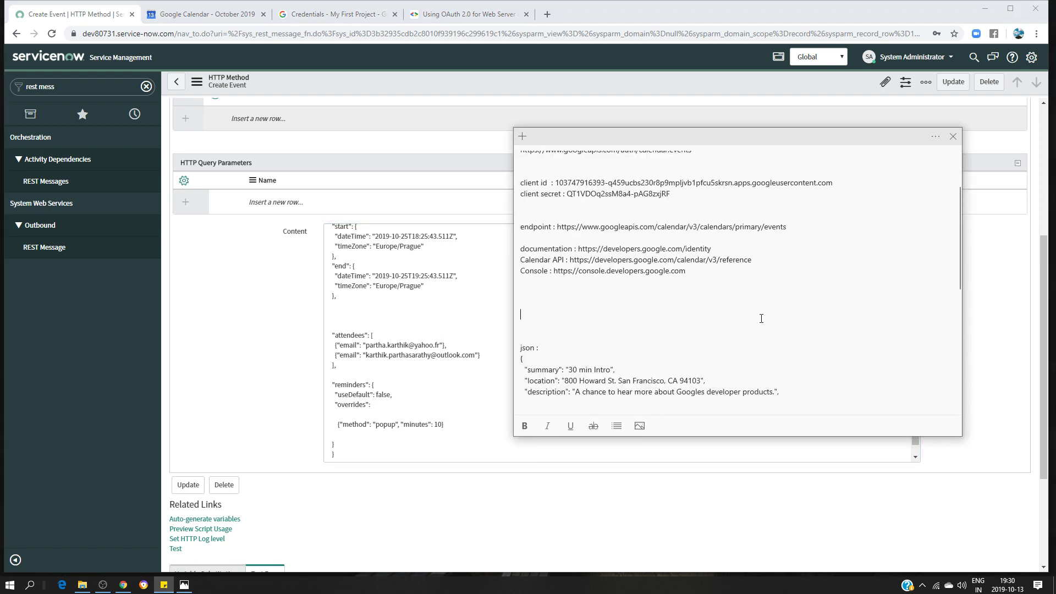
pyautogui.moveTo(765, 260); pyautogui.dragTo(570, 260)
pyautogui.hotkey('ctrl', 'c')
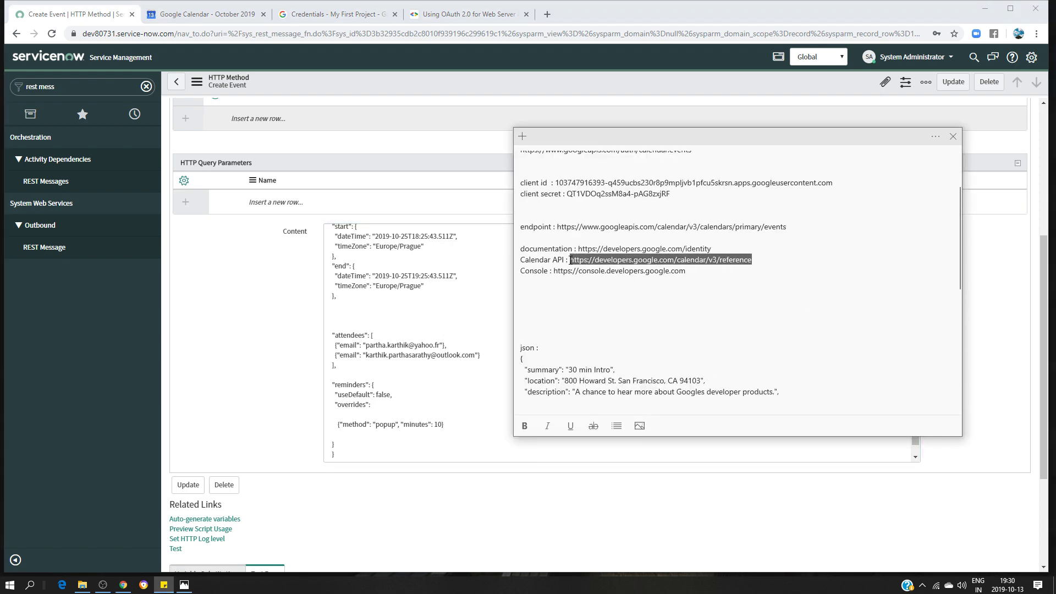
pyautogui.click(547, 14)
pyautogui.hotkey('ctrl', 'v')
pyautogui.press('Return')
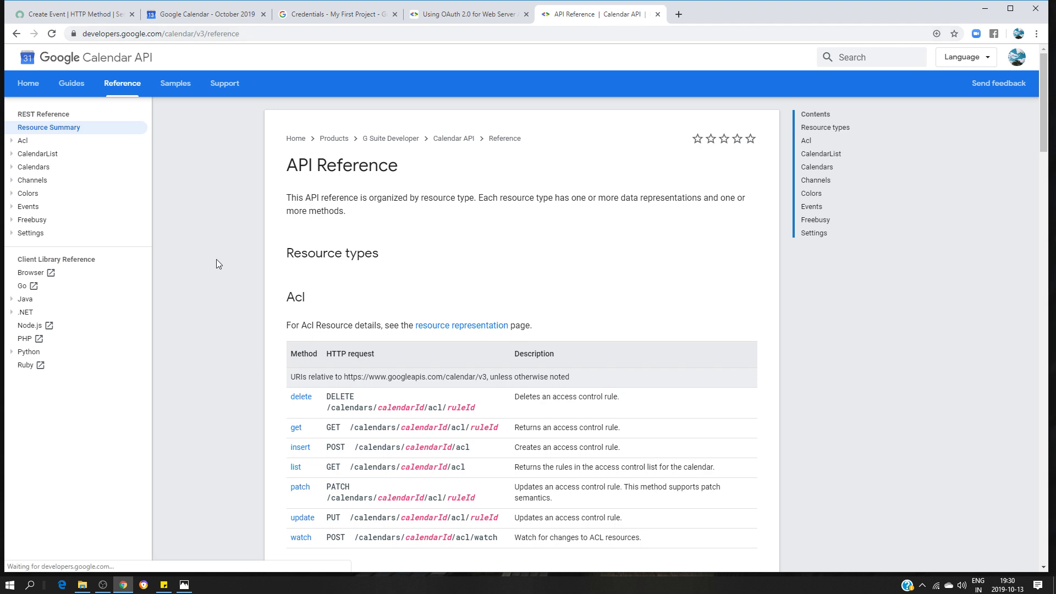
pyautogui.click(25, 206)
pyautogui.click(46, 273)
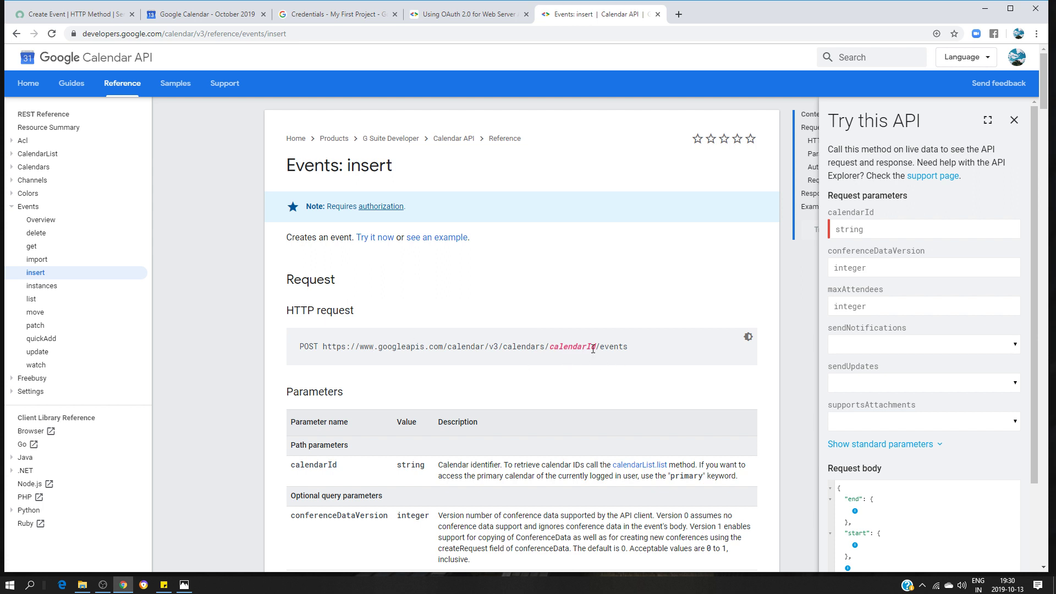
# Examine the Events insert reference: the calendarId in the request URL, the request body properties and the JavaScript example's event object.
pyautogui.moveTo(597, 346); pyautogui.dragTo(553, 347)
pyautogui.scroll(-1, 636, 431)
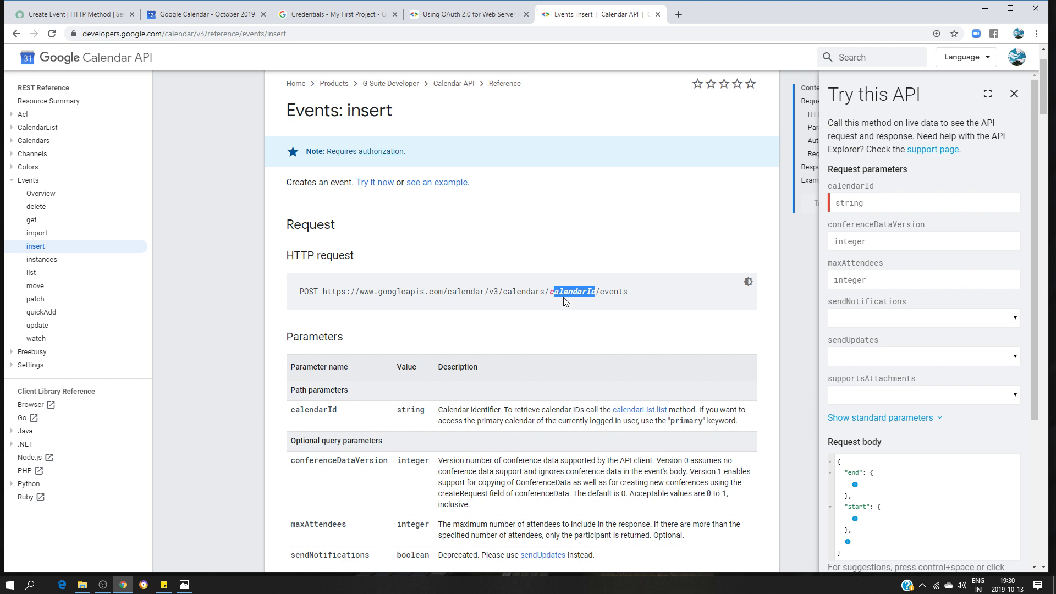
pyautogui.click(588, 292)
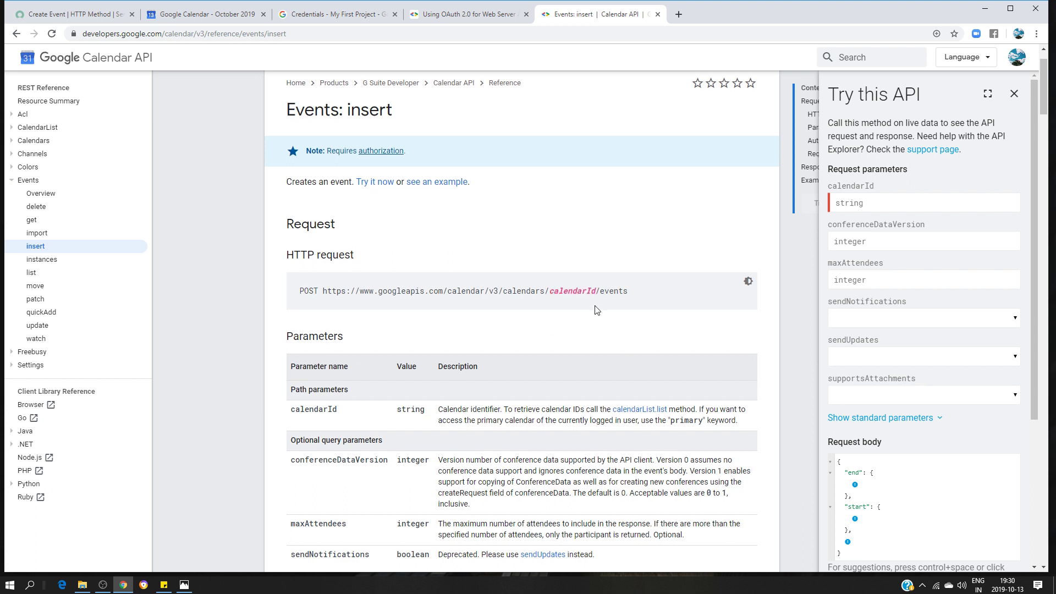
pyautogui.scroll(-1, 577, 303)
pyautogui.scroll(-20, 592, 302)
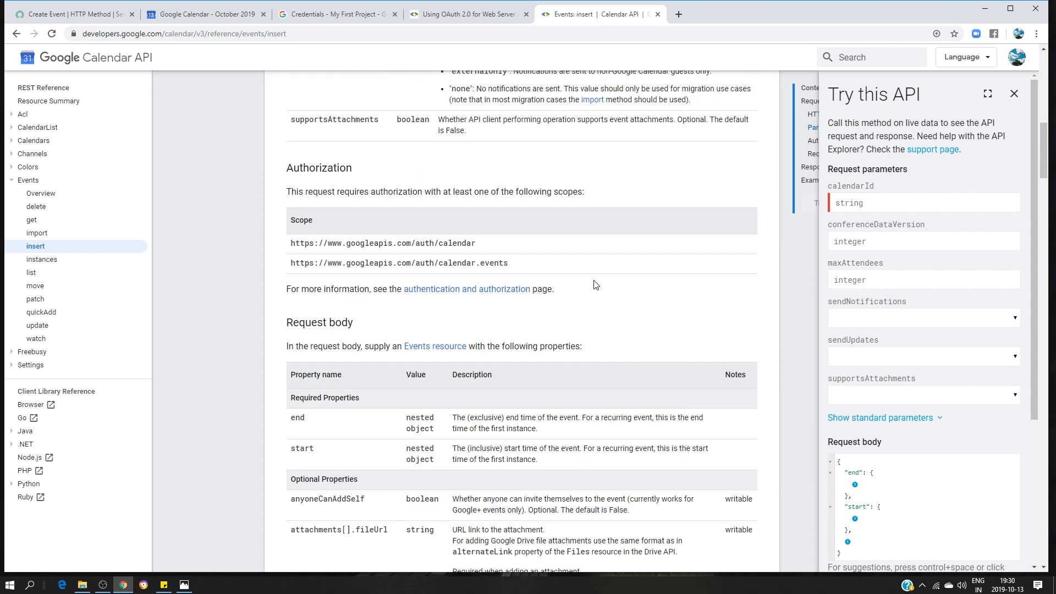
pyautogui.scroll(-20, 599, 276)
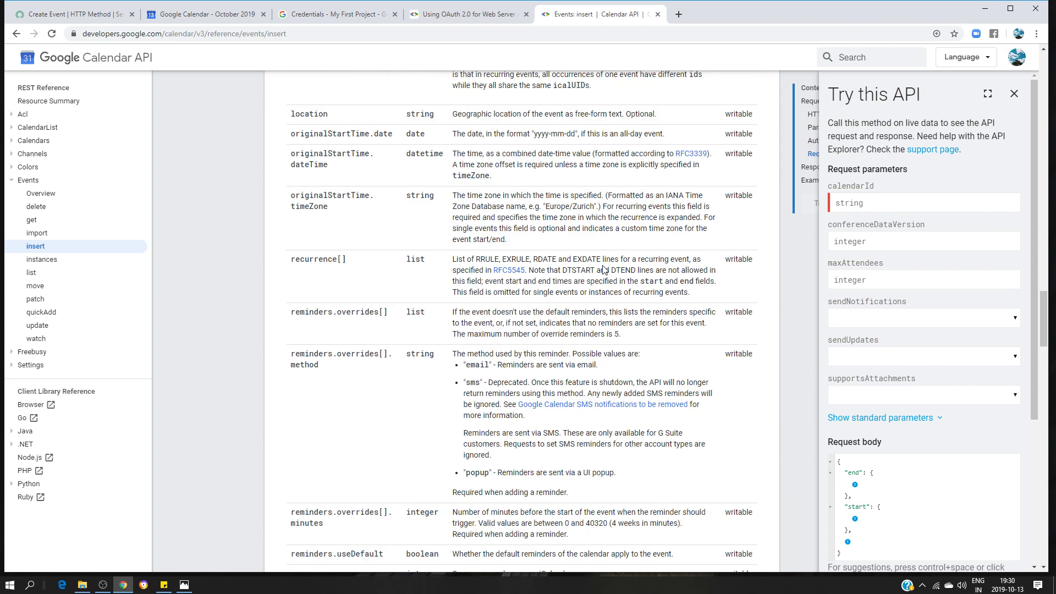
pyautogui.scroll(-15, 610, 238)
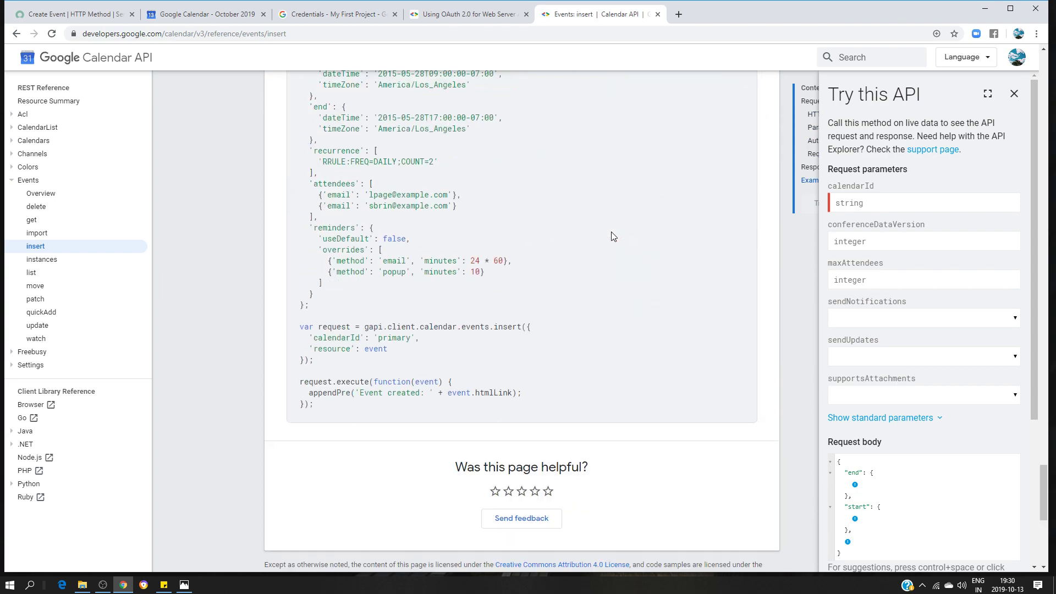
pyautogui.scroll(8, 543, 278)
pyautogui.scroll(-1, 541, 291)
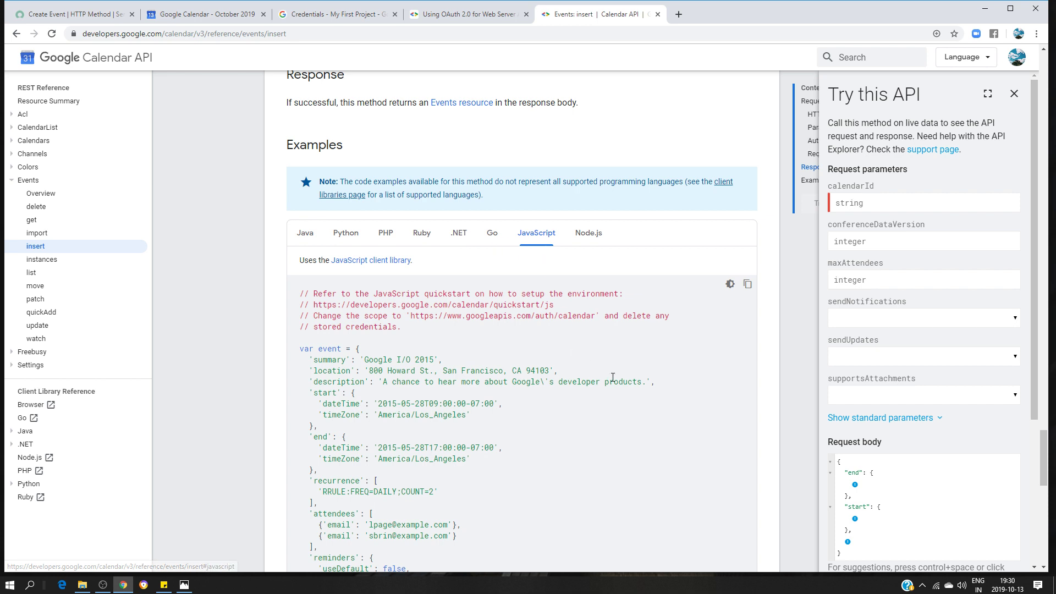
pyautogui.scroll(-2, 297, 323)
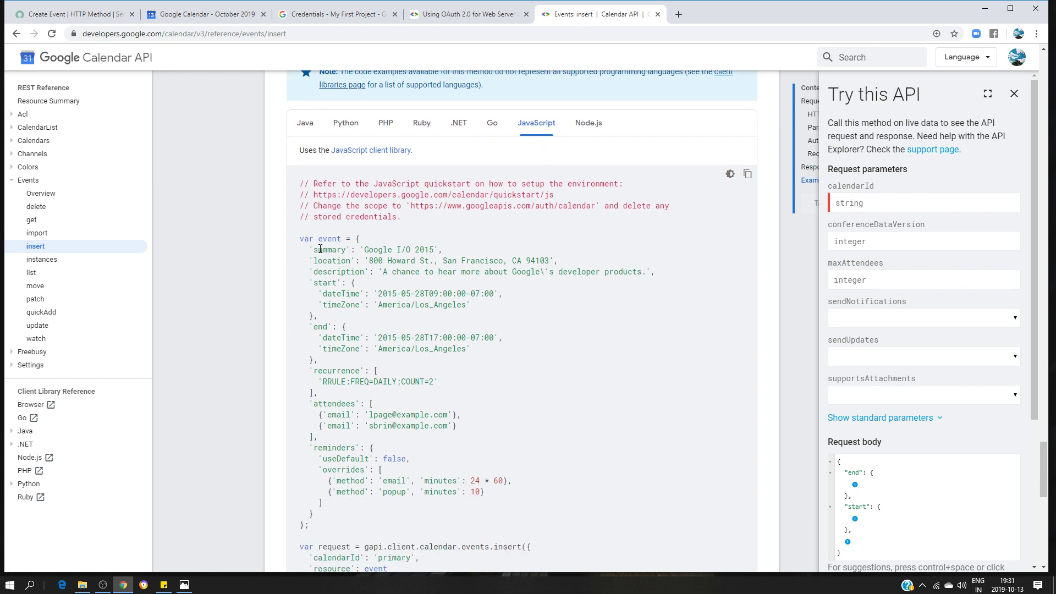
pyautogui.moveTo(354, 239); pyautogui.dragTo(330, 532)
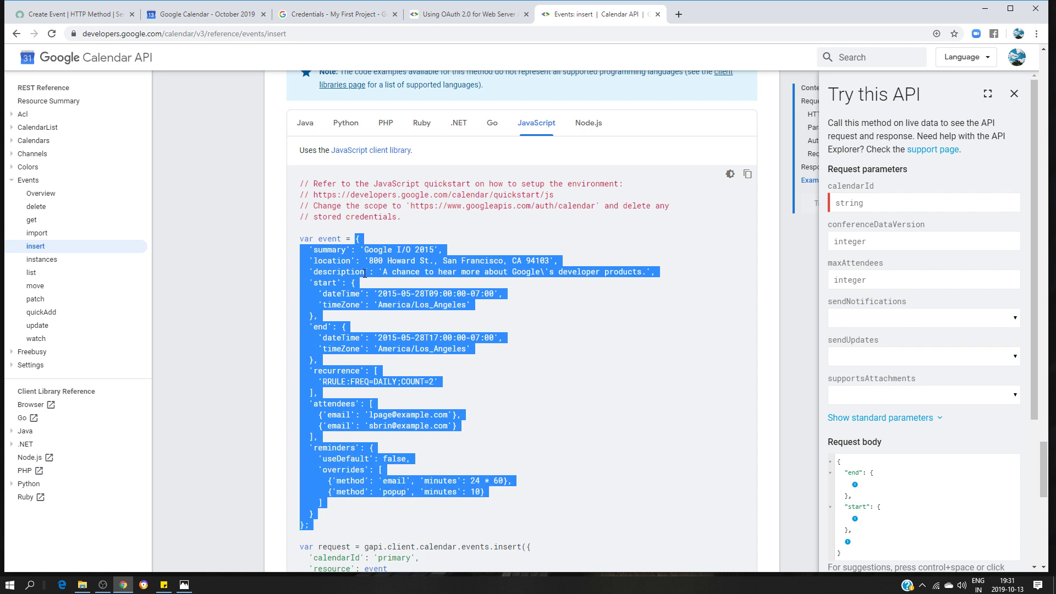
pyautogui.click(354, 255)
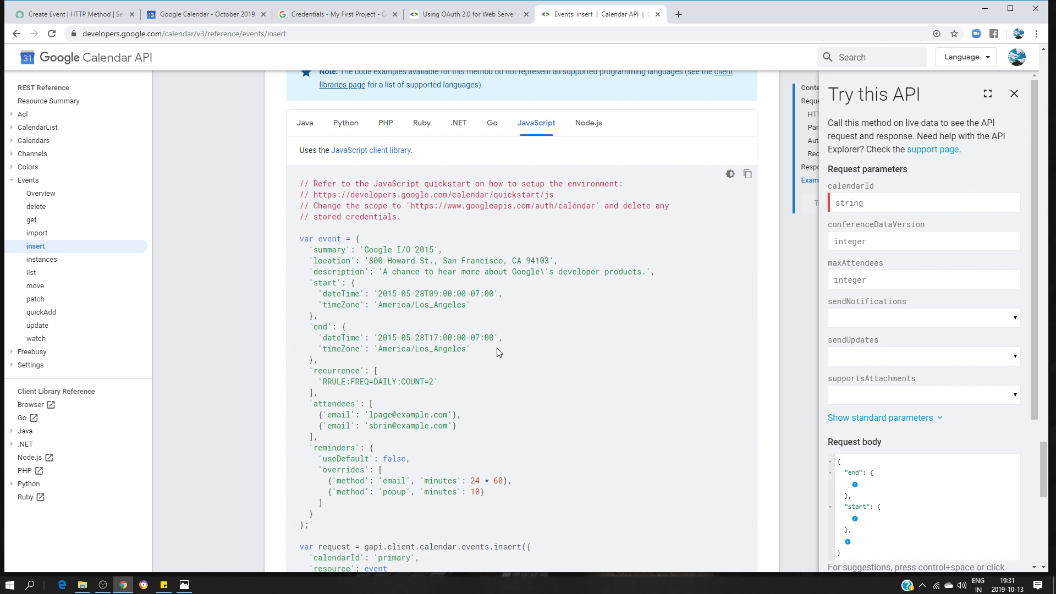
# Search the web for "json online editor" in a new browser tab.
pyautogui.click(678, 14)
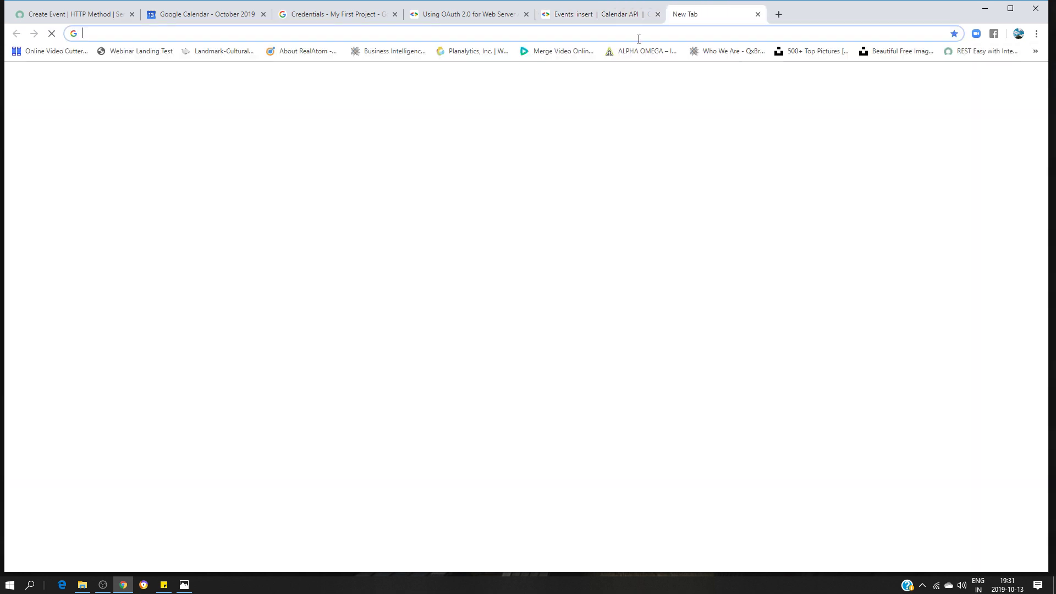
pyautogui.write('j')
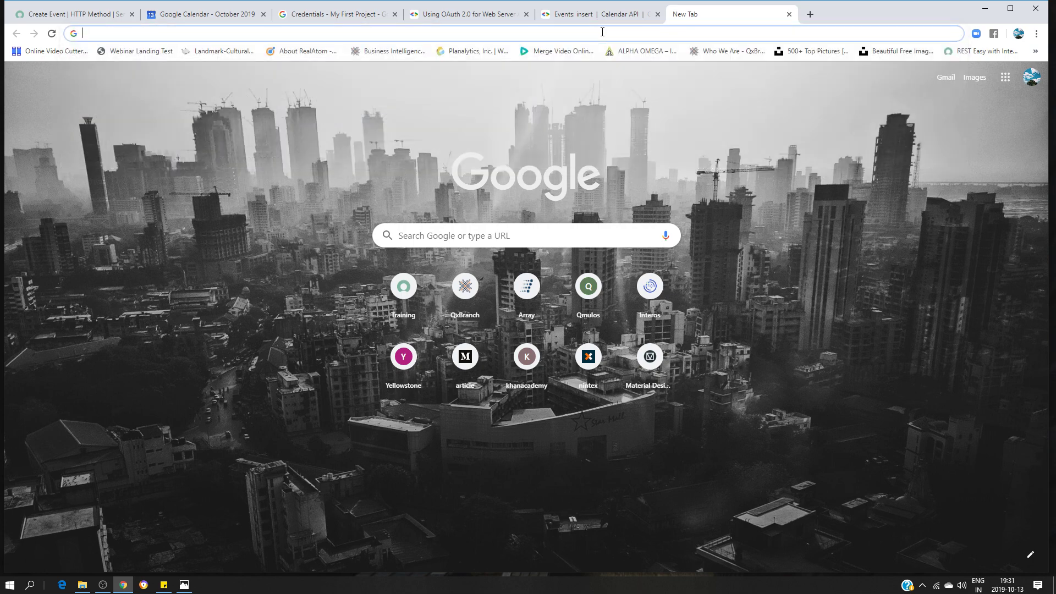
pyautogui.write('json')
pyautogui.press('Return')
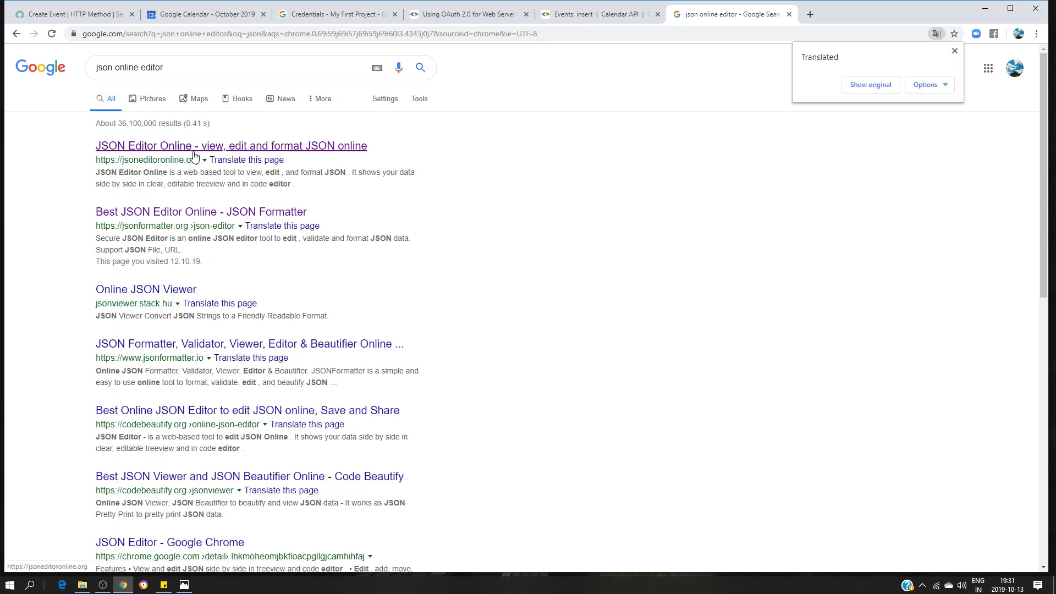
# View the event JSON in the JSON Formatter editor from the search results, close that tab and return to the Create Event method.
pyautogui.click(207, 214)
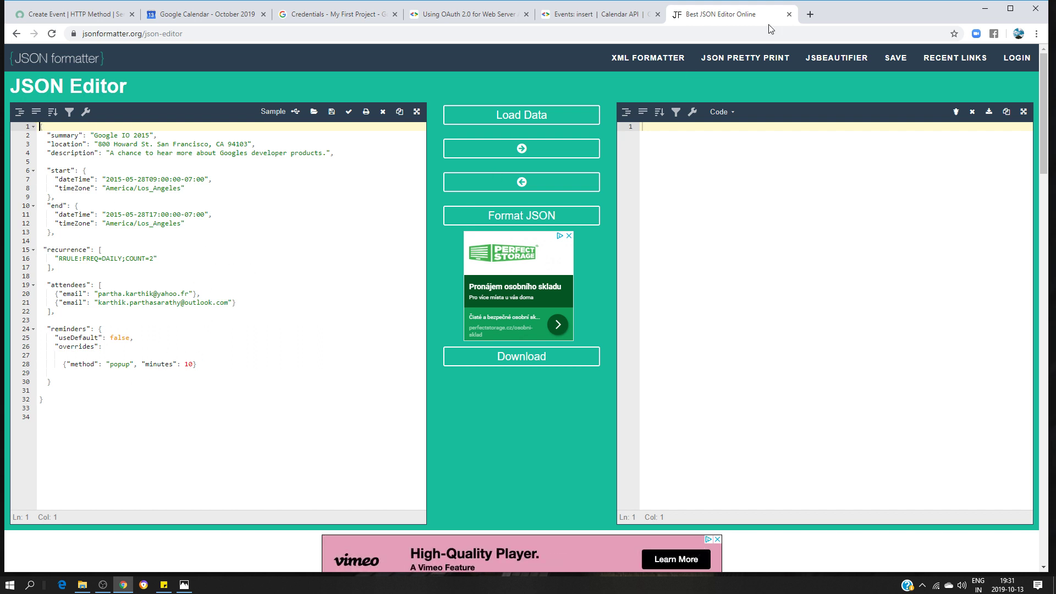
pyautogui.click(789, 14)
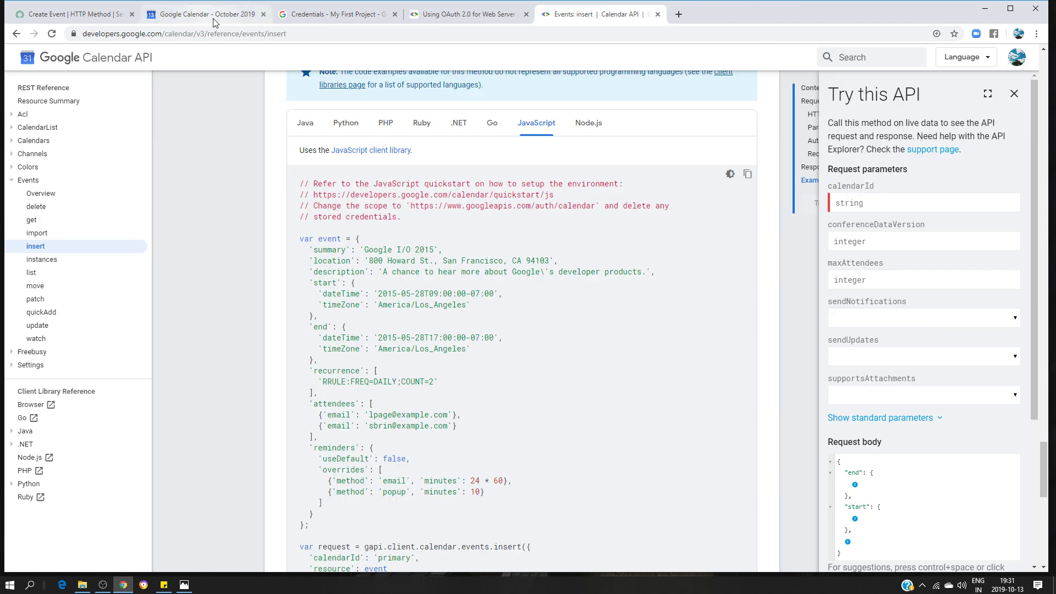
pyautogui.click(99, 16)
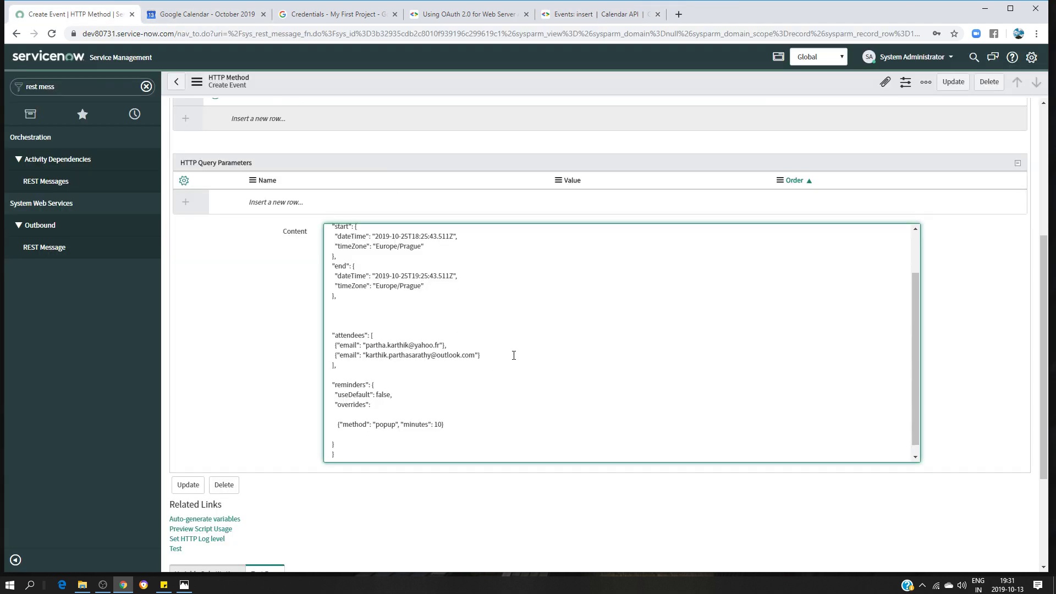
# Review the event JSON in the Content field and save the update to the Create Event method.
pyautogui.scroll(2, 519, 357)
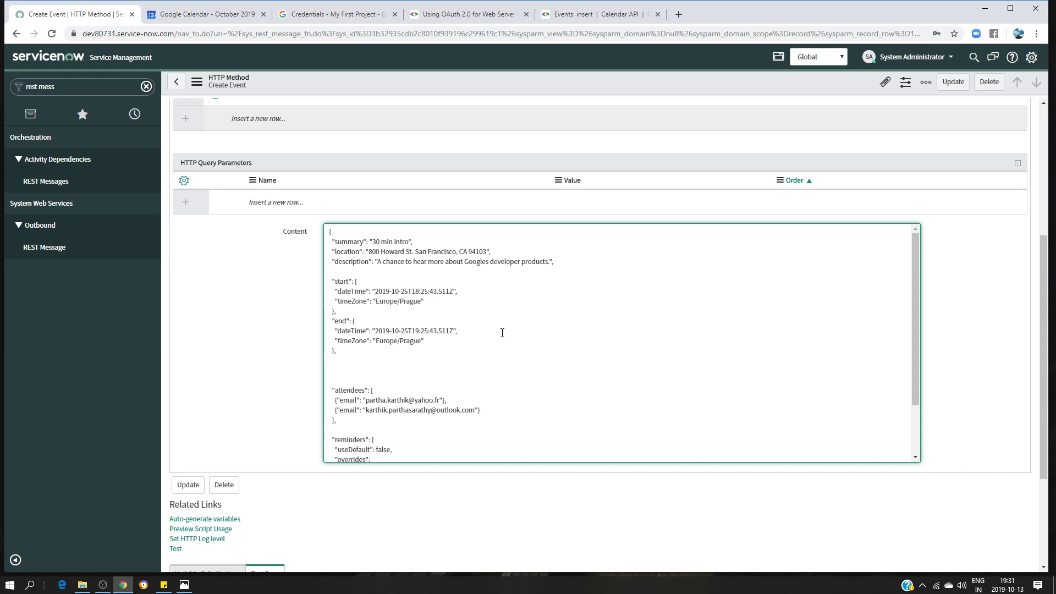
pyautogui.scroll(3, 308, 321)
pyautogui.scroll(-5, 286, 357)
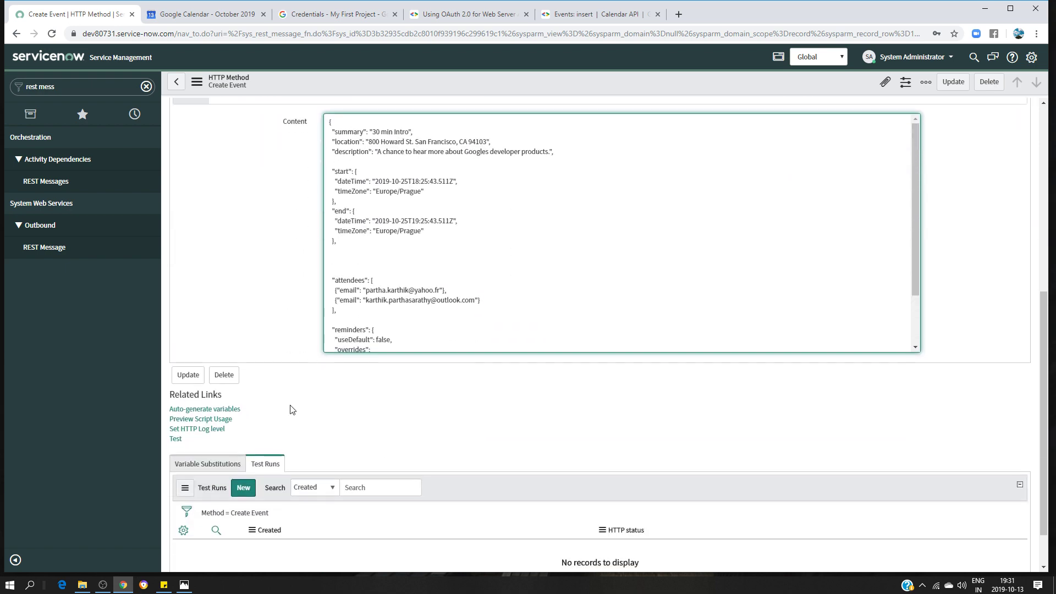
pyautogui.click(185, 374)
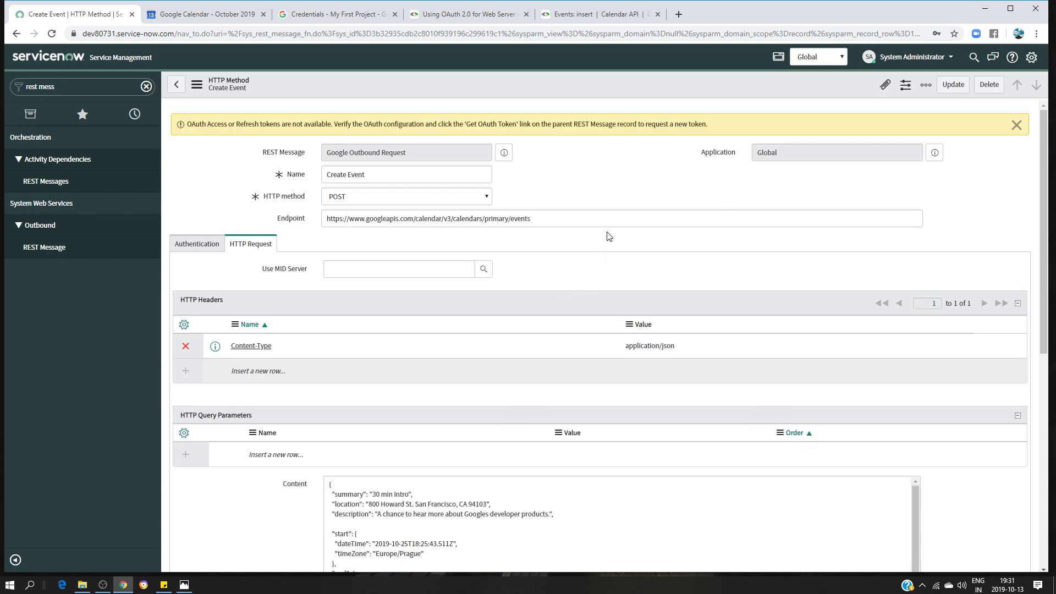
# Set the Create Event method's authentication type to OAuth 2.0 with the Google Client default_profile OAuth profile, and save the record.
pyautogui.scroll(-4, 657, 266)
pyautogui.scroll(-4, 285, 265)
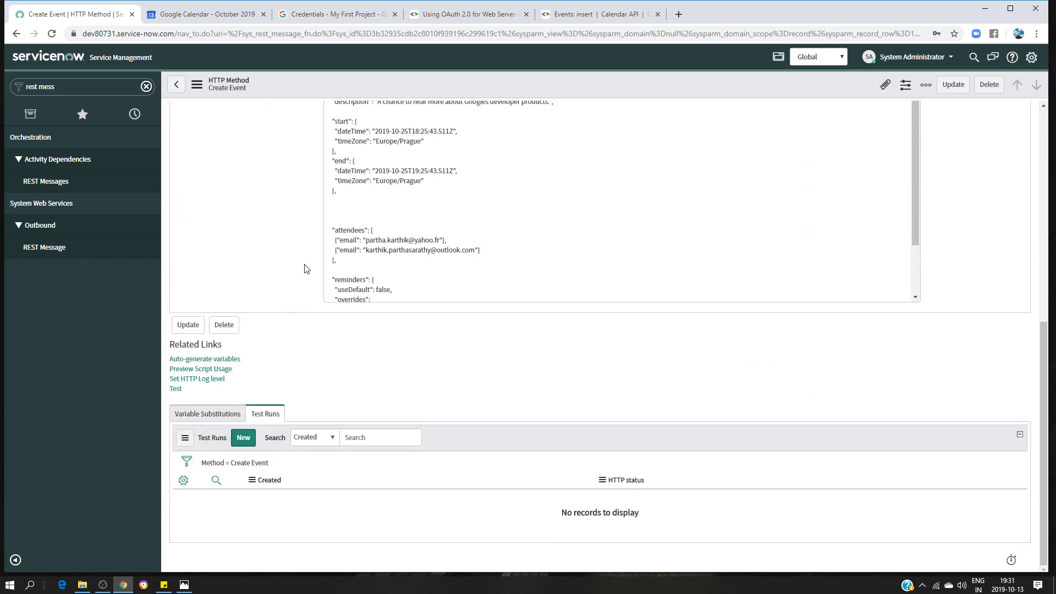
pyautogui.scroll(4, 304, 266)
pyautogui.scroll(-4, 304, 266)
pyautogui.scroll(8, 626, 247)
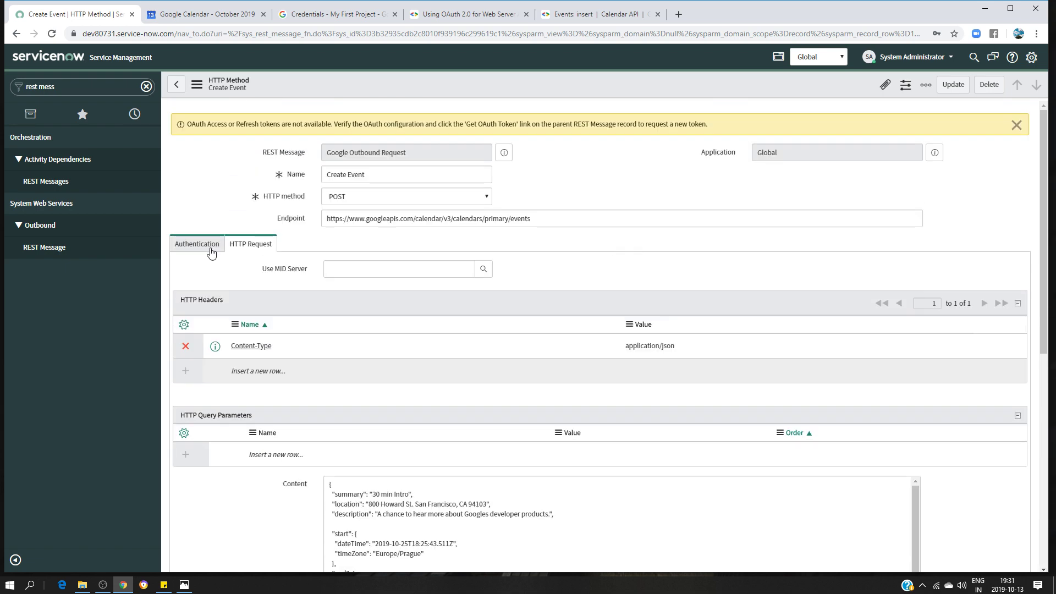
pyautogui.click(211, 252)
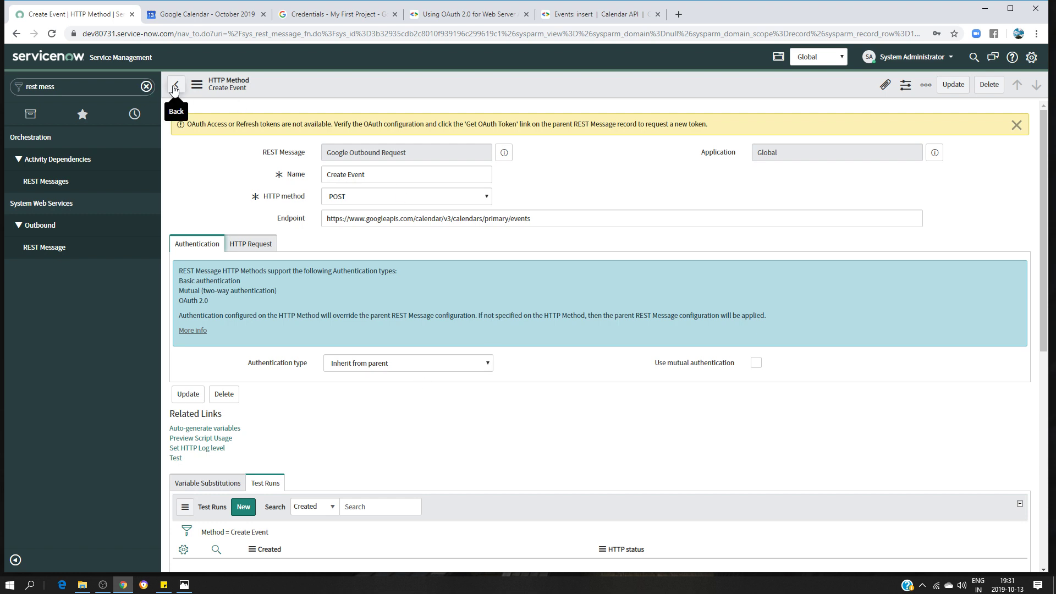
pyautogui.click(394, 364)
pyautogui.click(387, 403)
pyautogui.click(364, 387)
pyautogui.write('g')
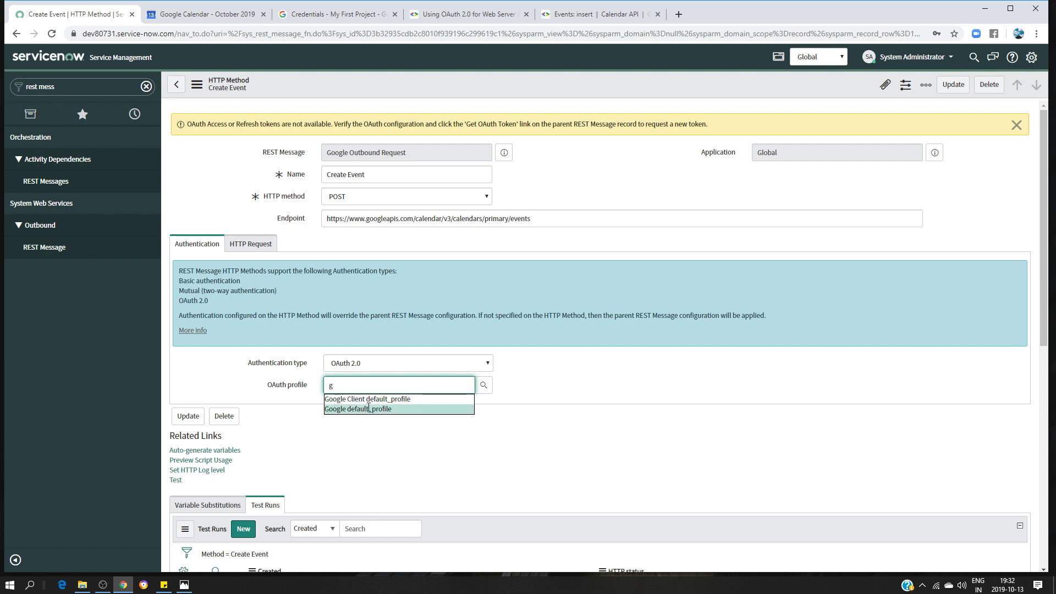
pyautogui.click(369, 399)
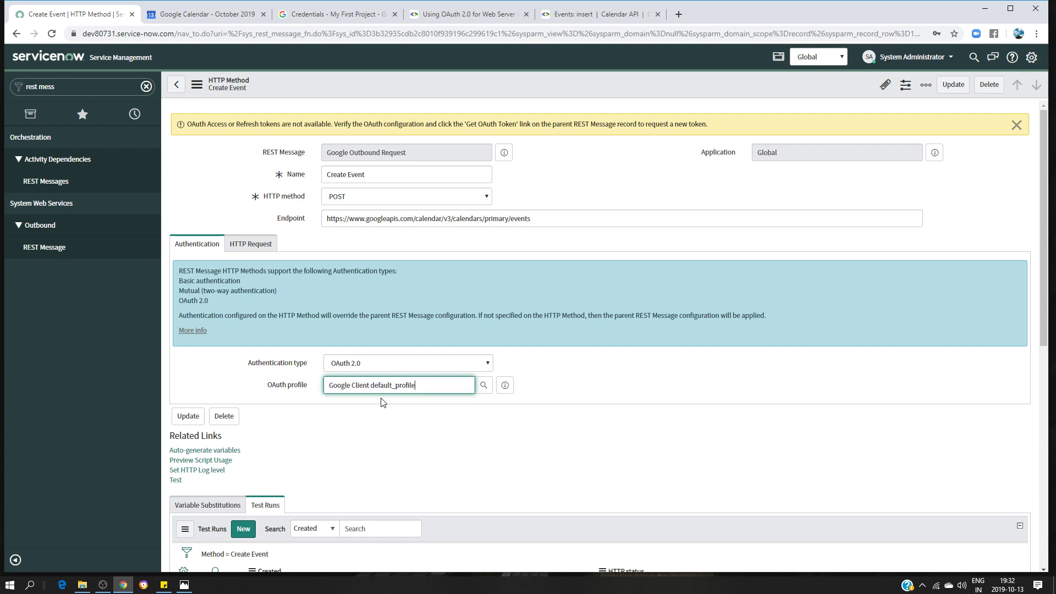
pyautogui.rightClick(625, 88)
pyautogui.click(651, 97)
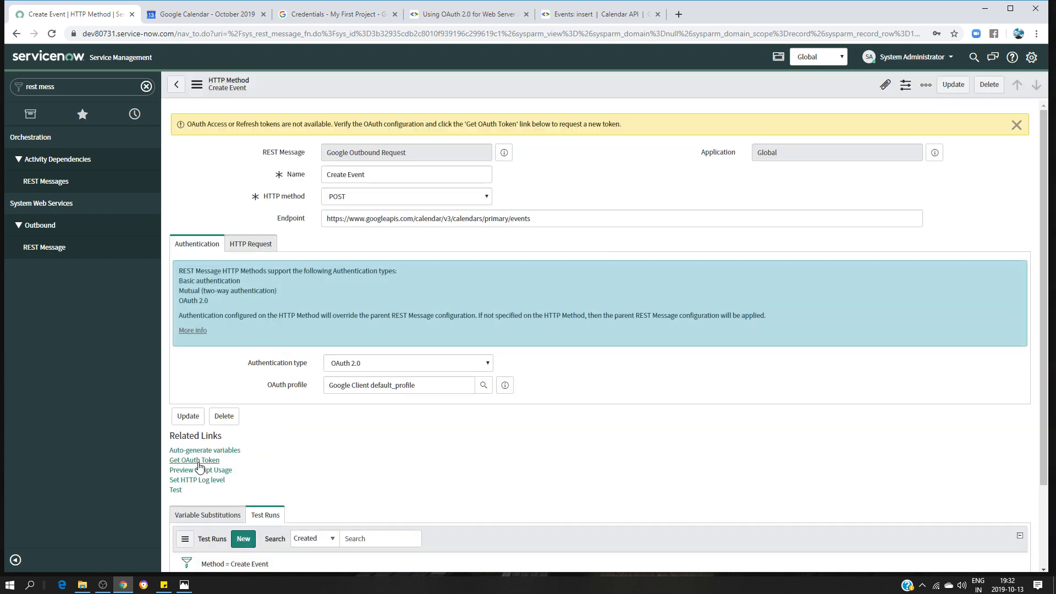
# Request an OAuth token for the Create Event method and choose the Google account whose calendar is used.
pyautogui.scroll(-2, 404, 424)
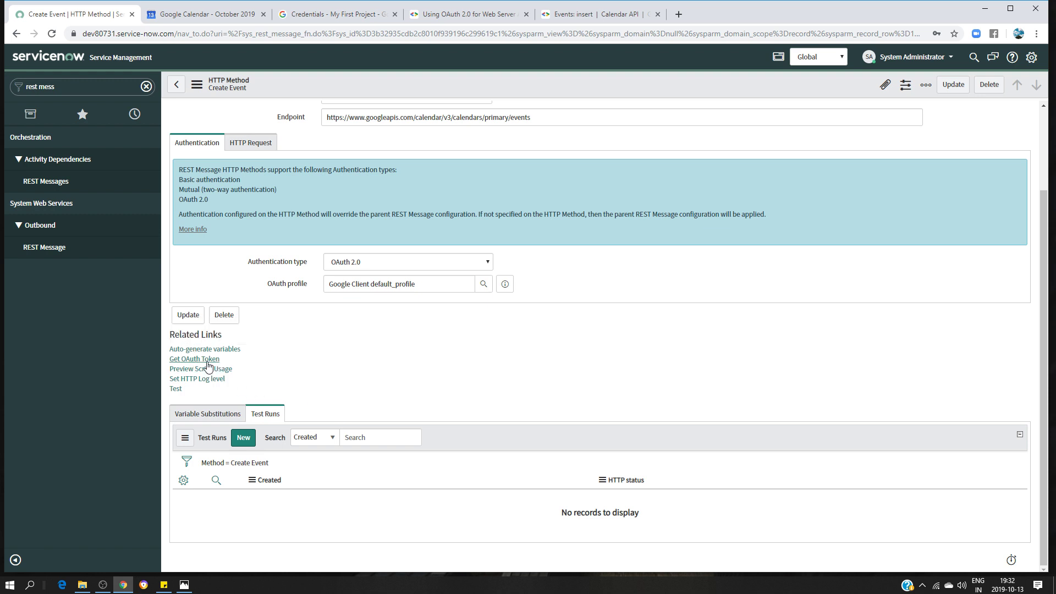
pyautogui.click(194, 361)
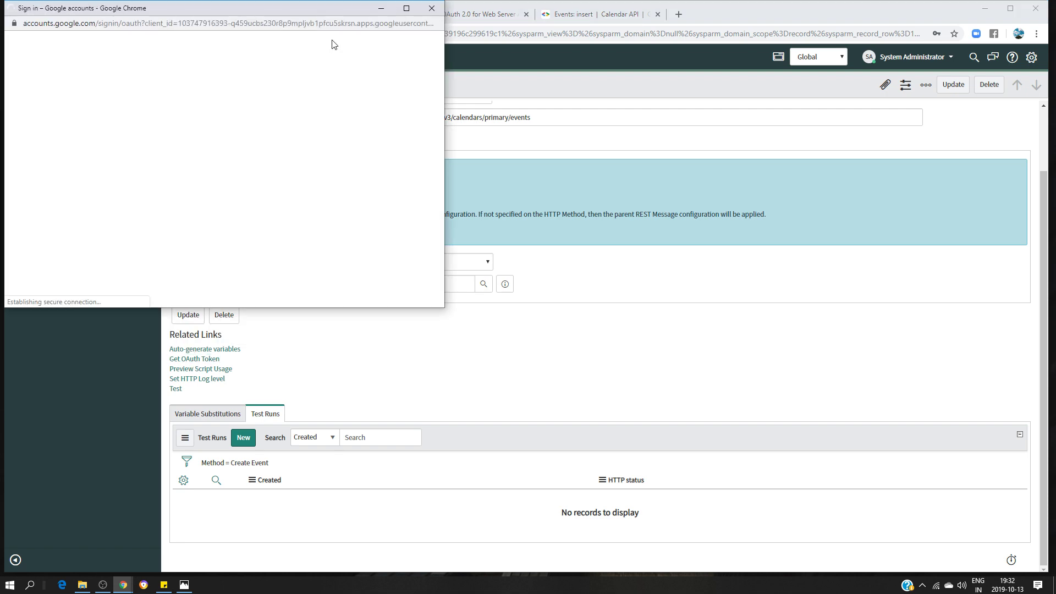
pyautogui.moveTo(281, 12); pyautogui.dragTo(553, 137)
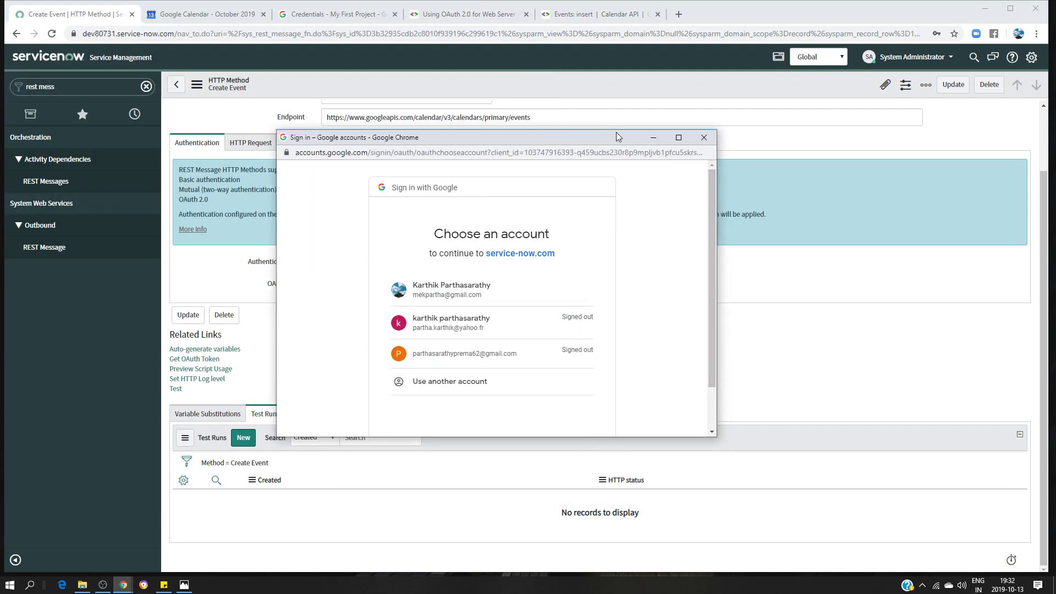
pyautogui.moveTo(615, 130); pyautogui.dragTo(616, 50)
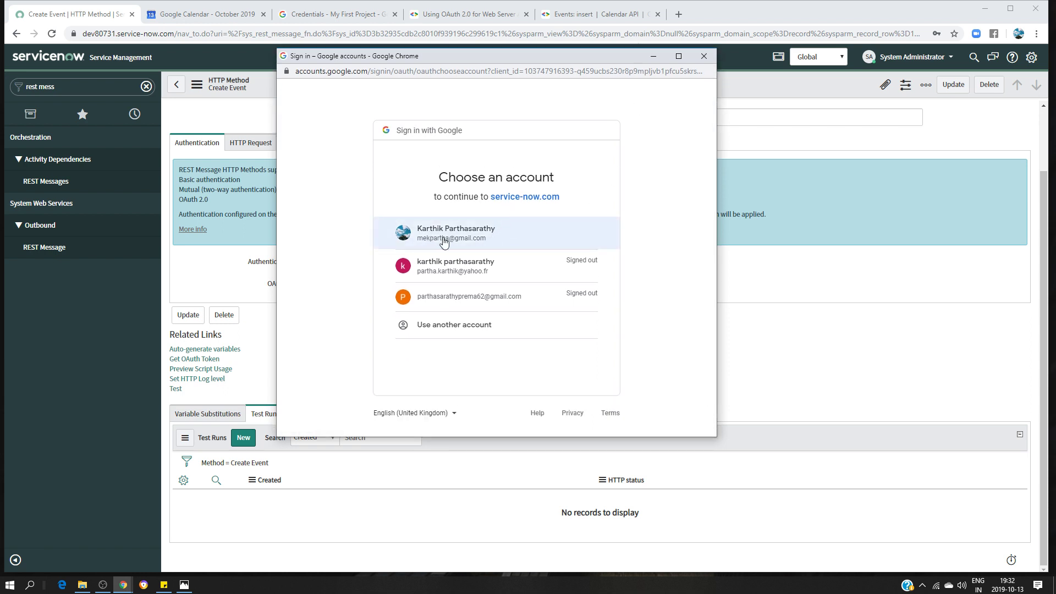
pyautogui.click(469, 242)
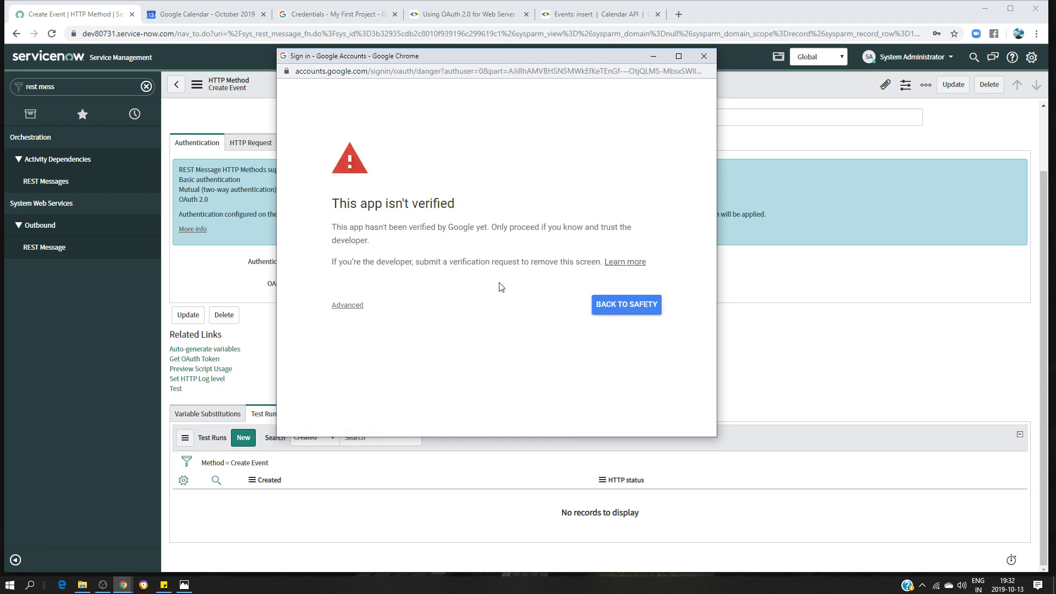
# Continue to service-now.com despite its unverified status, and allow both requested calendar permissions.
pyautogui.click(348, 306)
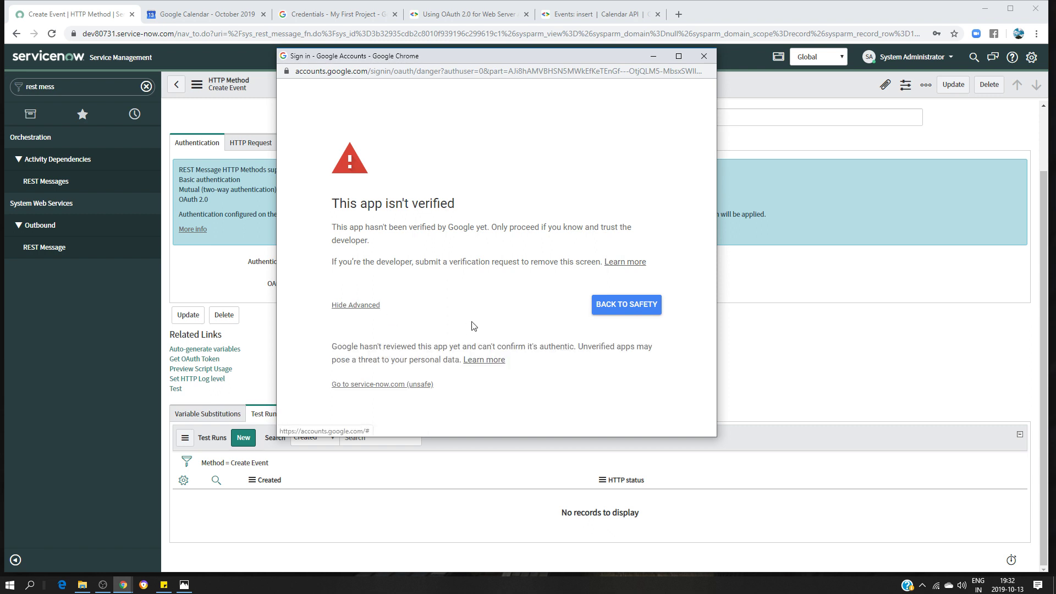
pyautogui.click(358, 389)
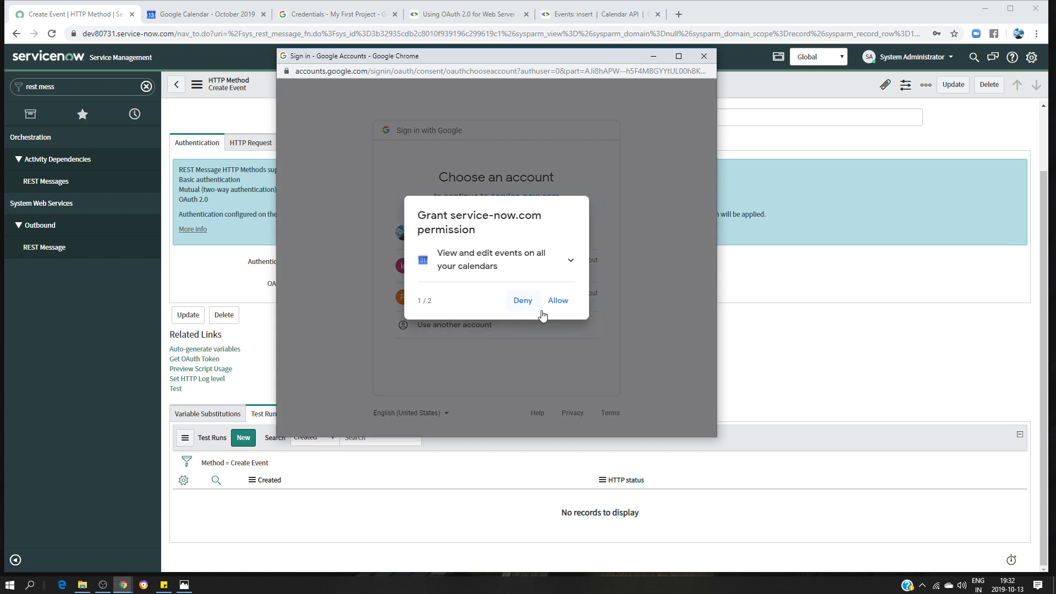
pyautogui.click(556, 307)
pyautogui.click(557, 313)
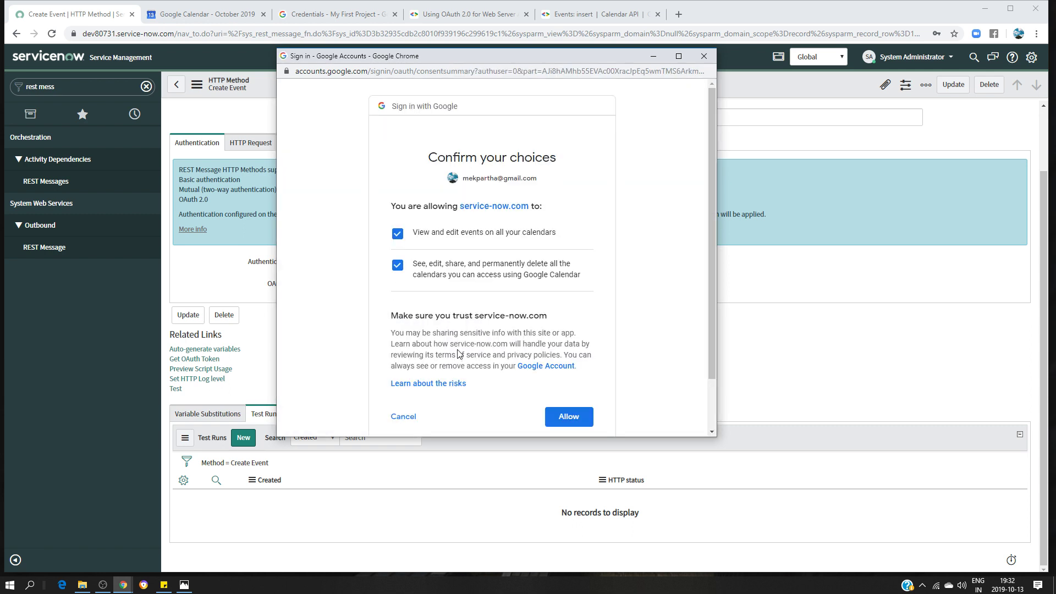
pyautogui.click(568, 416)
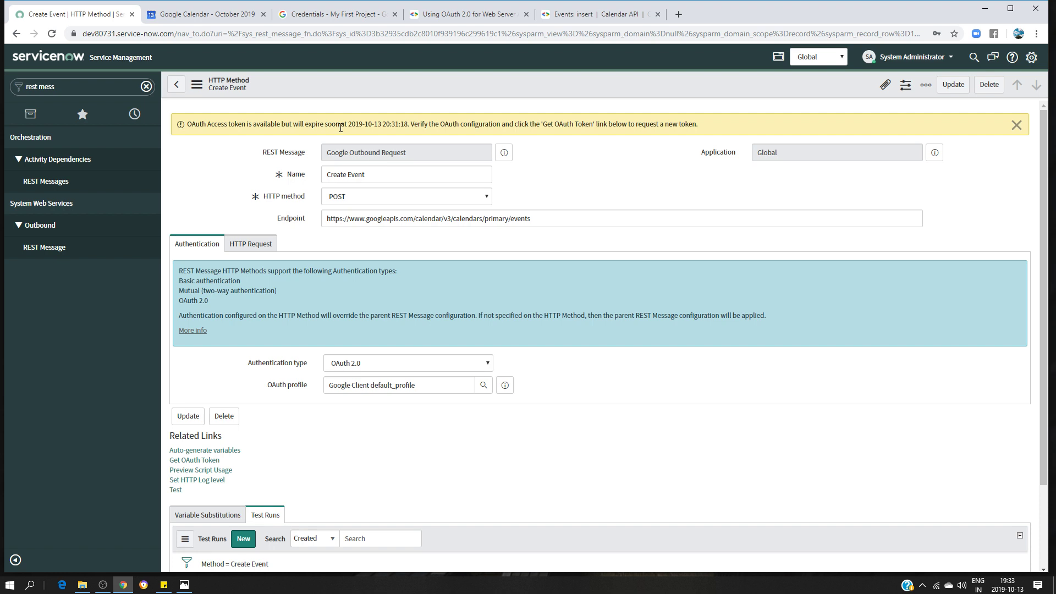
# Check the OAuth access token's expiry time and the Create Event method's authentication settings.
pyautogui.moveTo(389, 125); pyautogui.dragTo(408, 124)
pyautogui.scroll(-2, 654, 412)
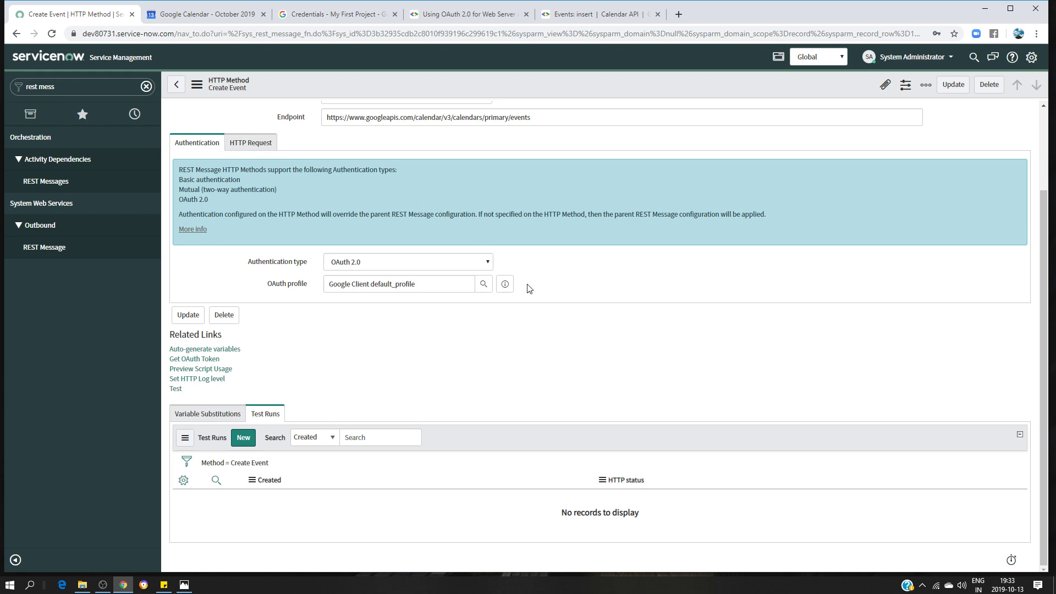
pyautogui.scroll(2, 450, 263)
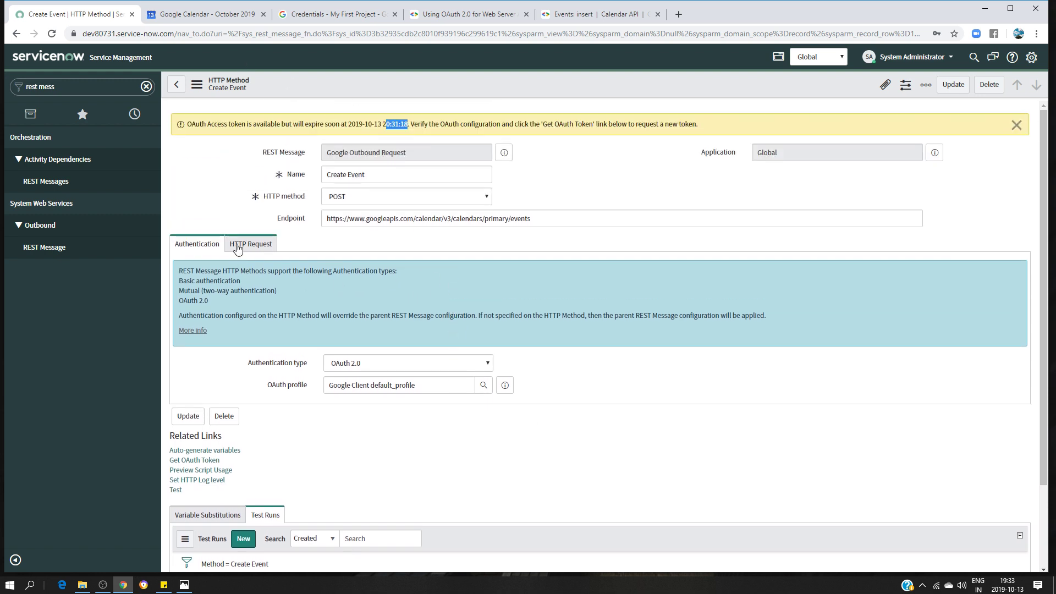
pyautogui.scroll(-2, 319, 393)
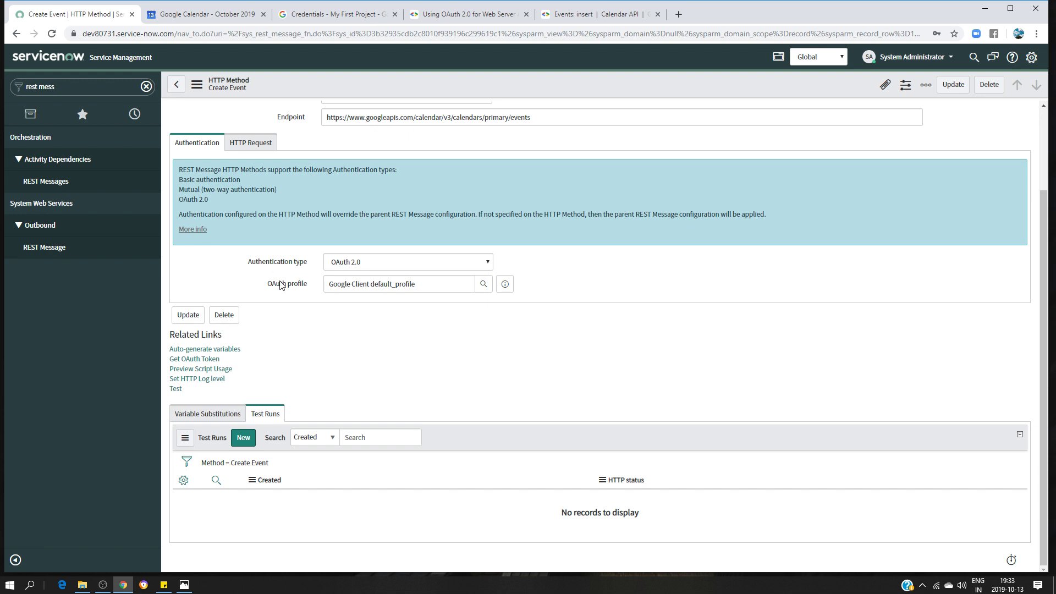
pyautogui.scroll(2, 279, 280)
pyautogui.scroll(-2, 279, 280)
pyautogui.scroll(1, 278, 253)
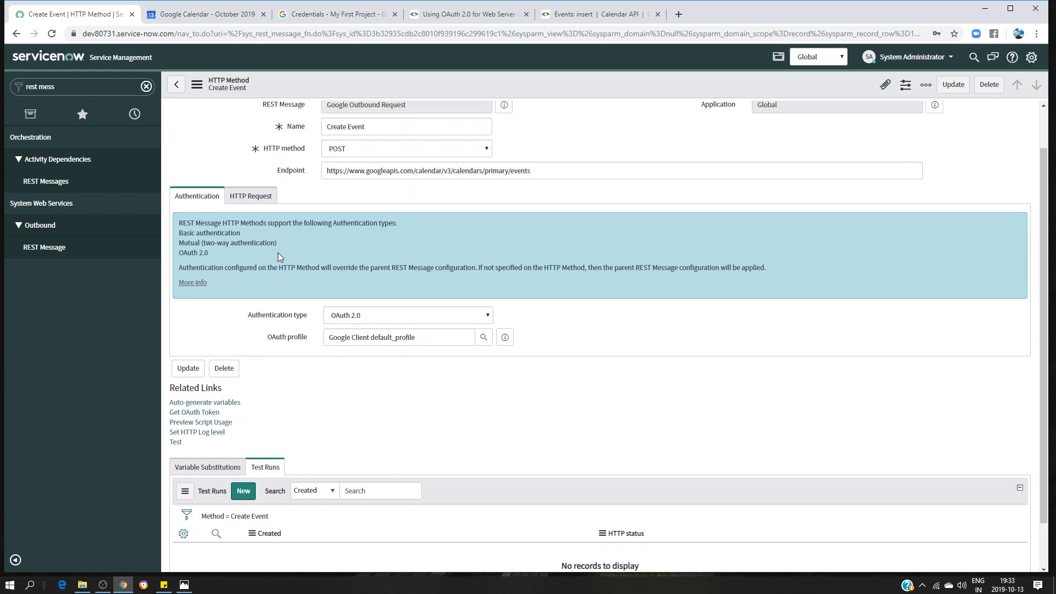
# Change the event summary in the request's Content JSON to "30 min Introduction" and save the method.
pyautogui.click(253, 198)
pyautogui.scroll(-2, 415, 387)
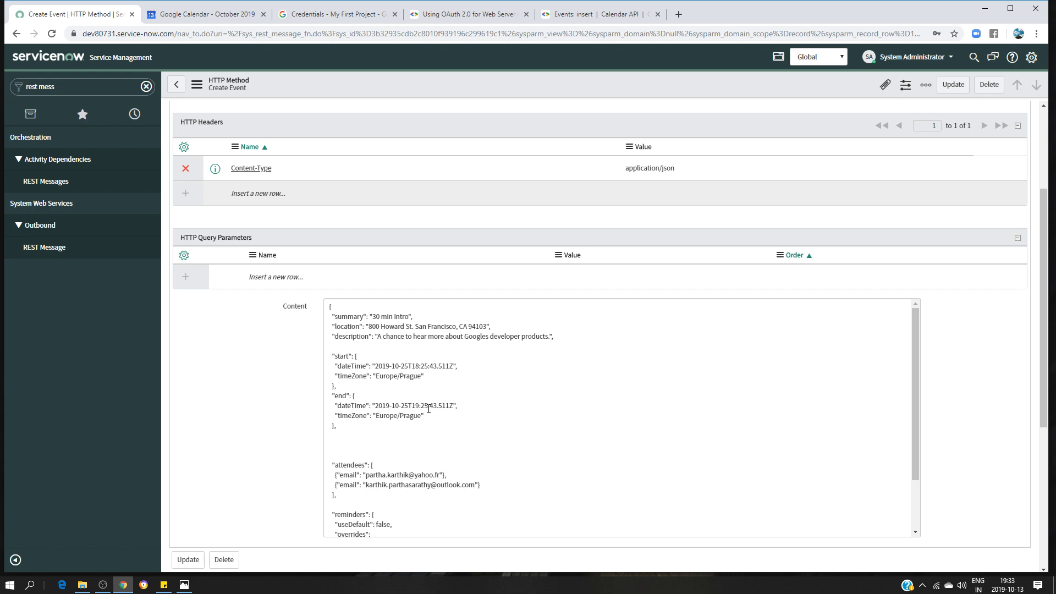
pyautogui.scroll(3, 428, 409)
pyautogui.scroll(-1, 383, 433)
pyautogui.click(408, 419)
pyautogui.write('duction')
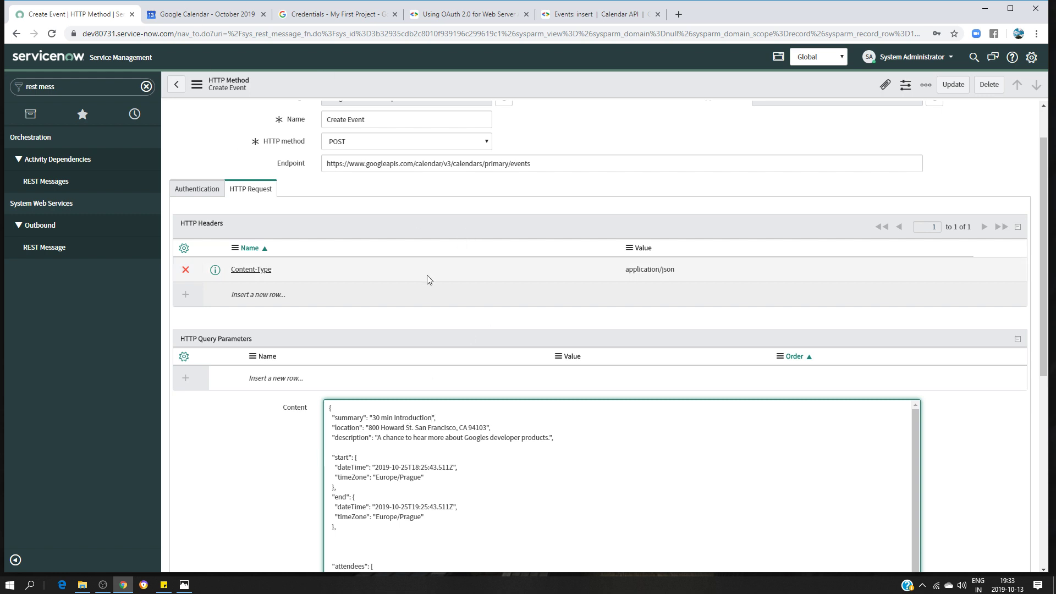
pyautogui.rightClick(497, 81)
pyautogui.click(519, 91)
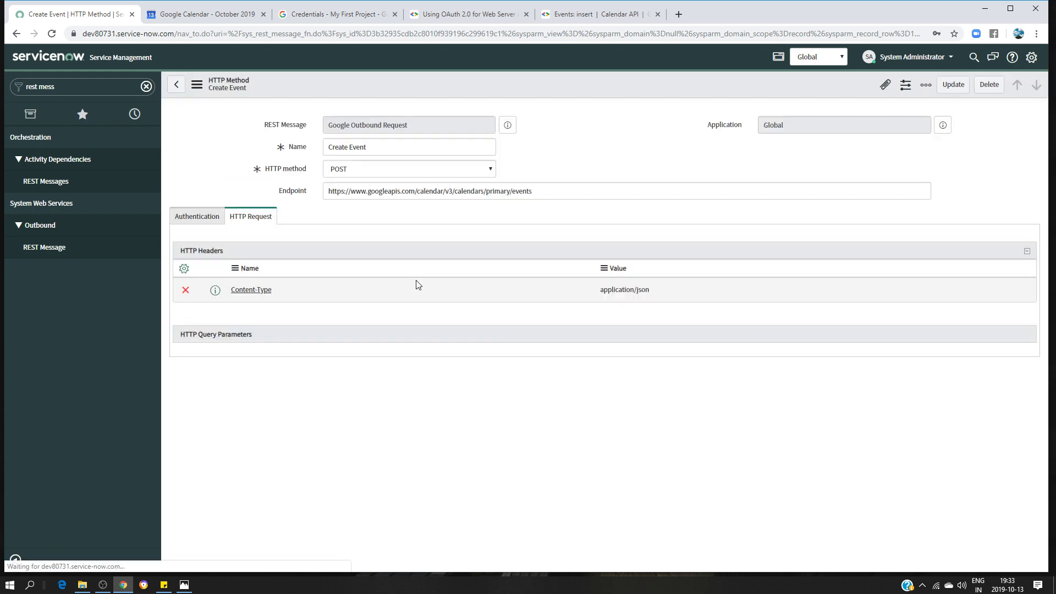
# Reload the October 2019 month view in Google Calendar to check its existing events, and return to the Create Event method.
pyautogui.click(179, 18)
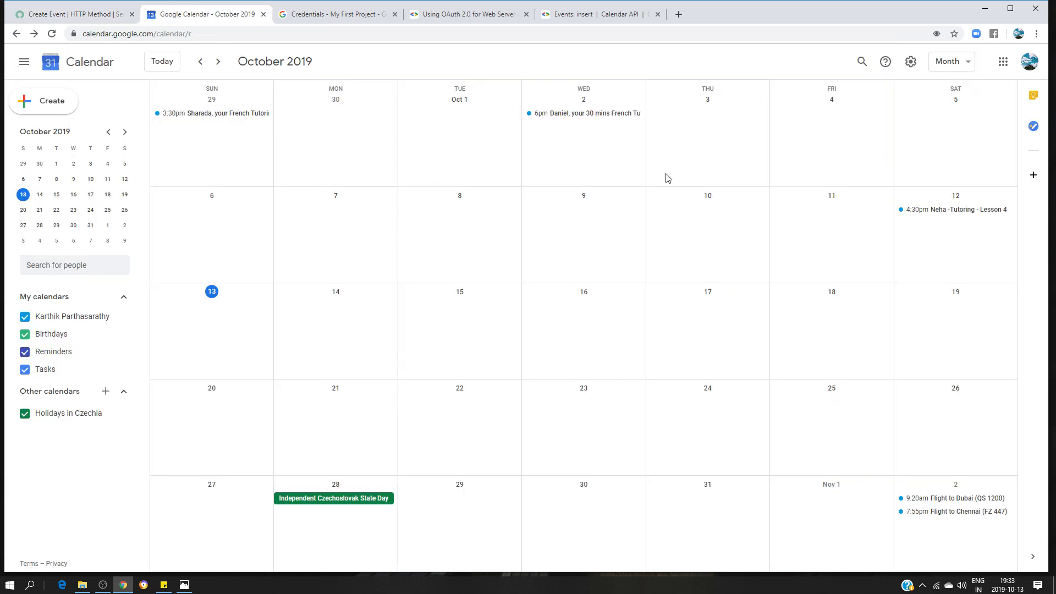
pyautogui.click(42, 18)
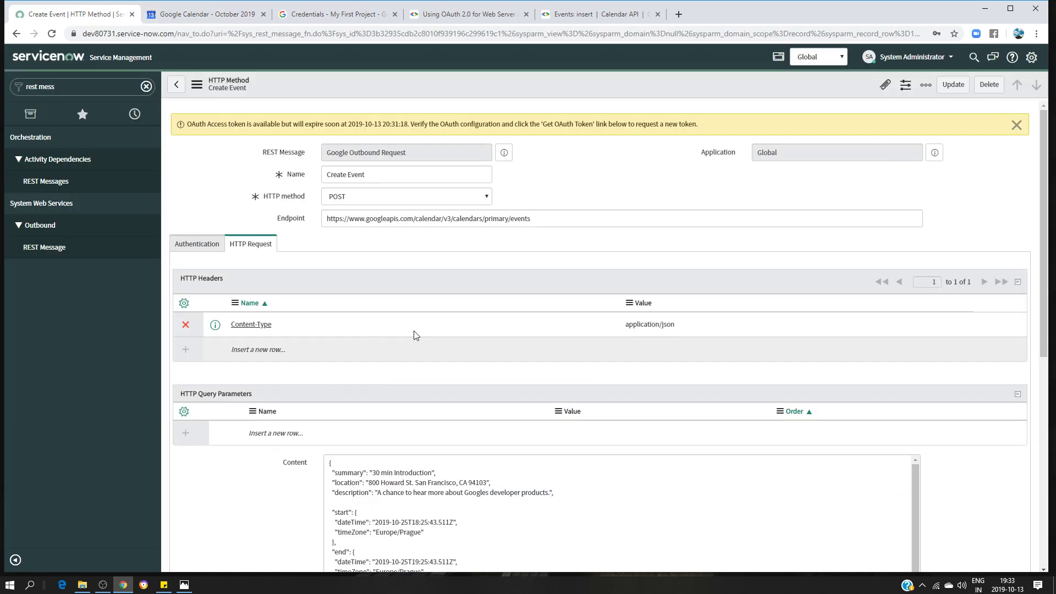
pyautogui.click(215, 20)
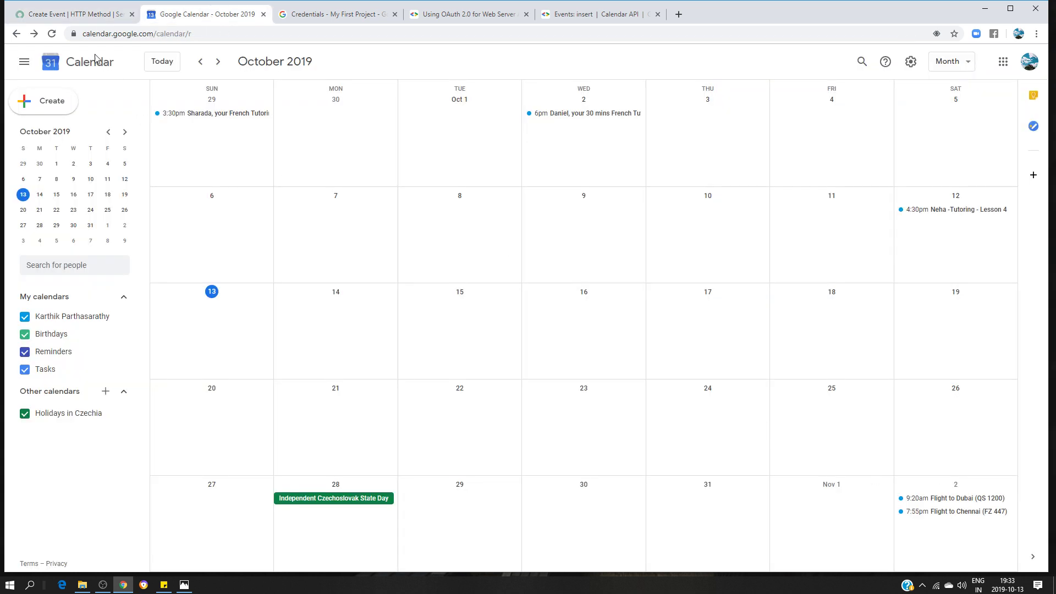
pyautogui.click(52, 34)
pyautogui.click(46, 11)
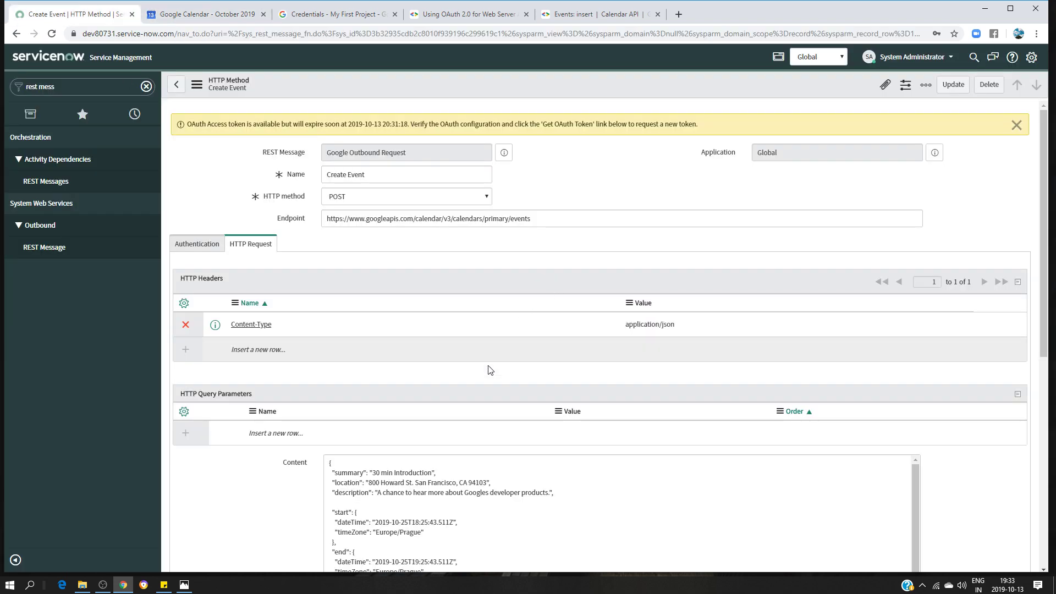
# Run a test of the Create Event method, examine the test run's response, and check Google Calendar for the new event.
pyautogui.scroll(-8, 490, 370)
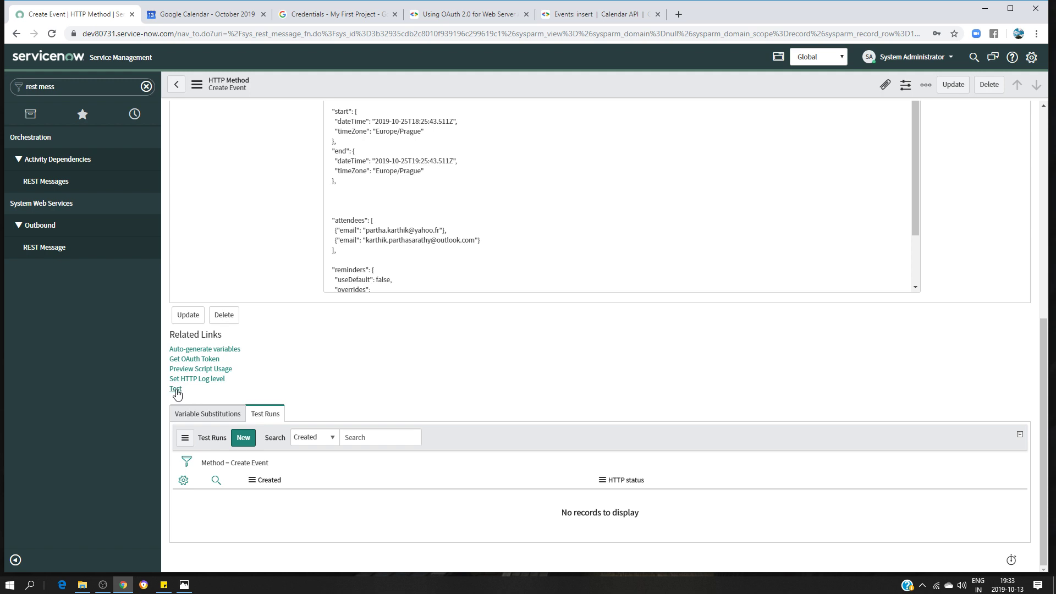
pyautogui.click(175, 390)
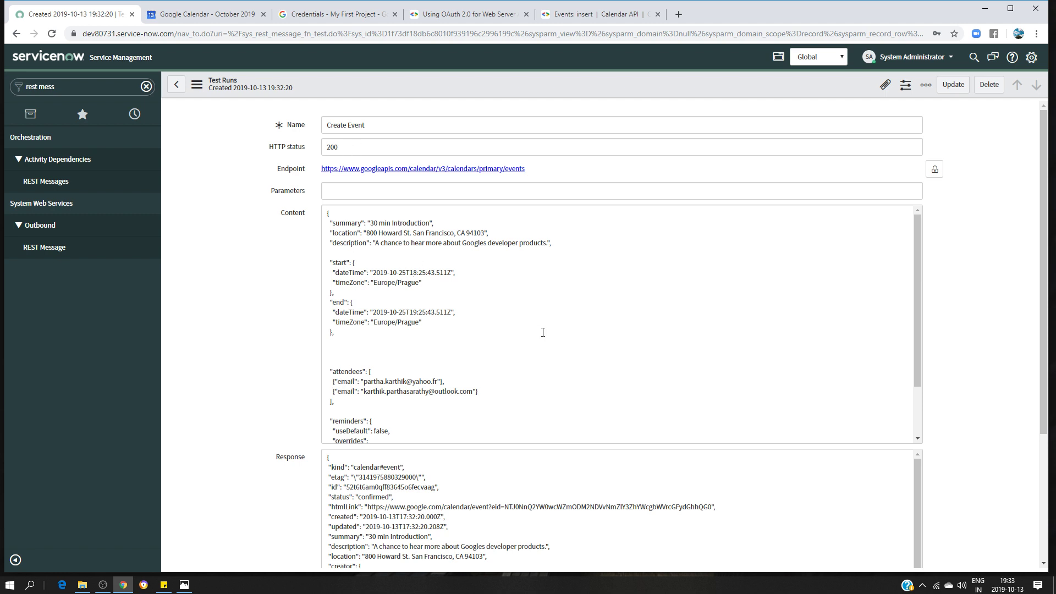
pyautogui.scroll(-2, 542, 332)
pyautogui.click(209, 14)
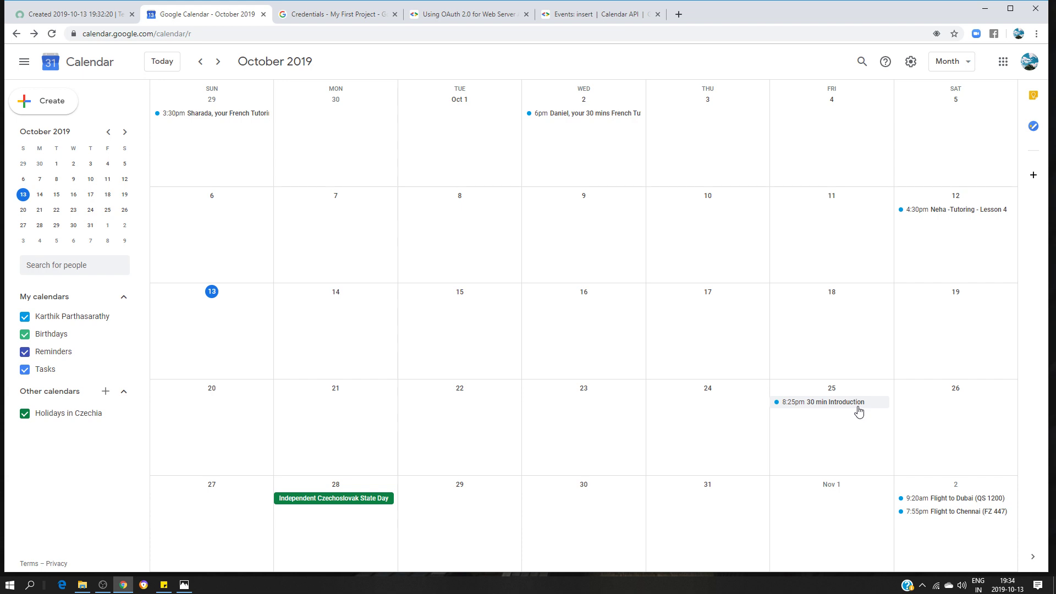
# Change the test run's Content JSON to summary "30 min Intro" with start and end dates 2019-10-27, and save the record.
pyautogui.click(84, 17)
pyautogui.scroll(2, 389, 307)
pyautogui.click(409, 273)
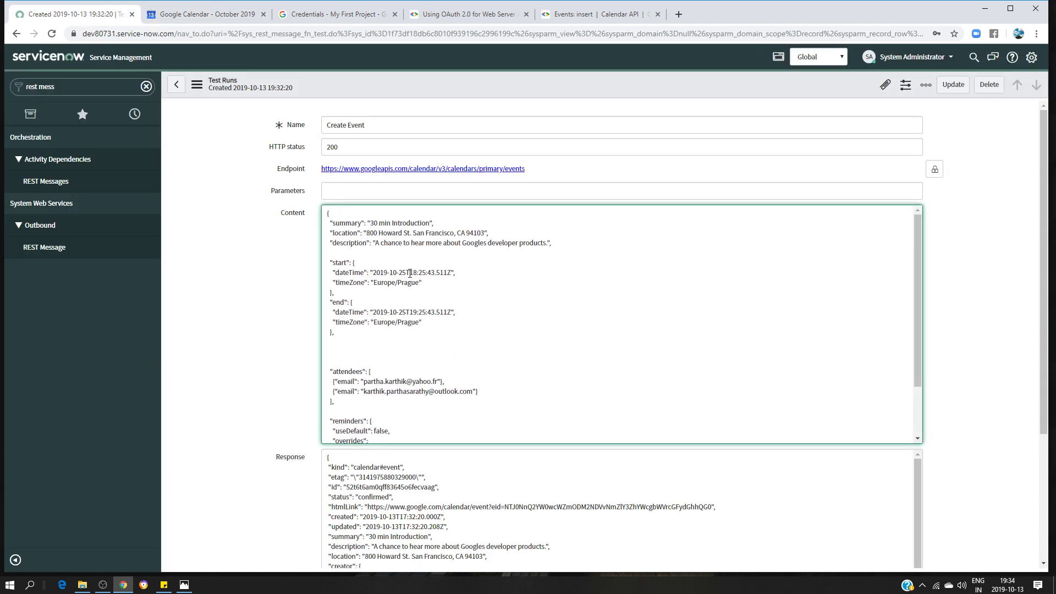
pyautogui.press('BackSpace')
pyautogui.write('7')
pyautogui.click(406, 312)
pyautogui.press('BackSpace')
pyautogui.write('7')
pyautogui.press('BackSpace')
pyautogui.press('BackSpace')
pyautogui.rightClick(431, 88)
pyautogui.click(455, 100)
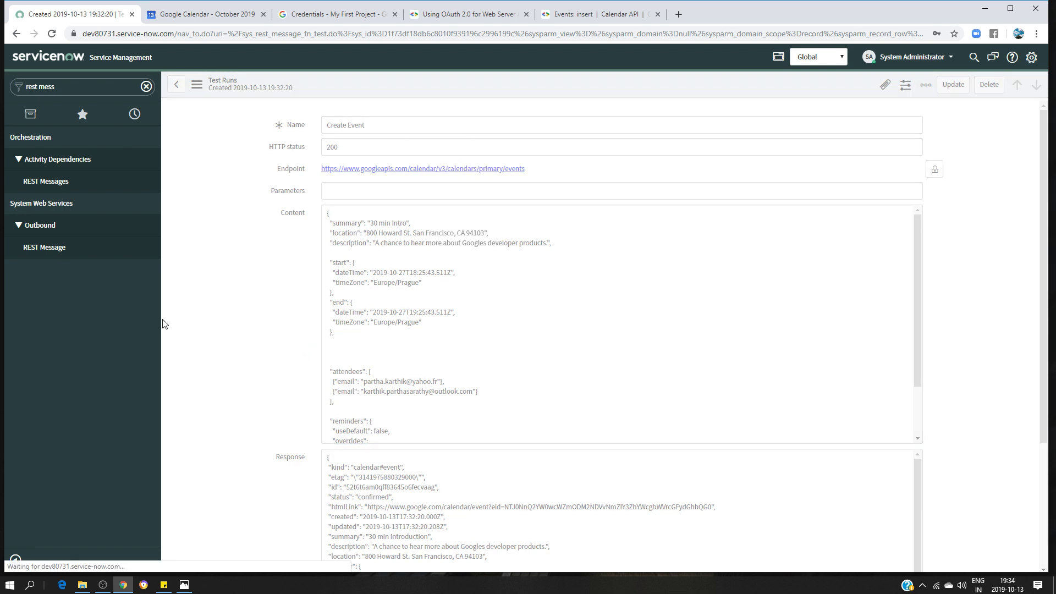
# Return to the Create Event method and change its Content JSON to summary "30 min Intro" with start date 2019-10-27.
pyautogui.click(176, 84)
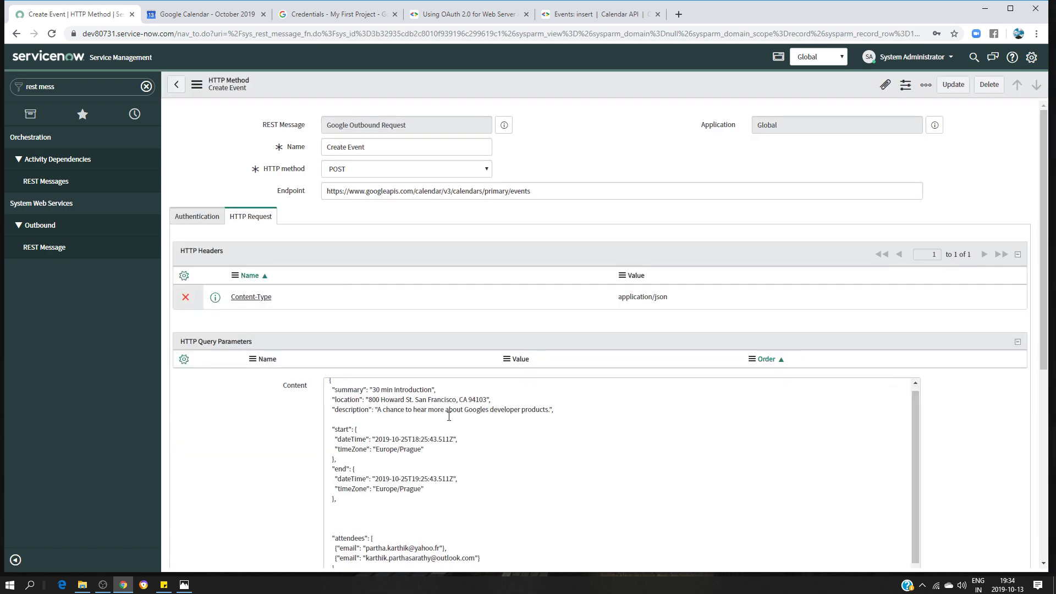
pyautogui.scroll(-2, 698, 401)
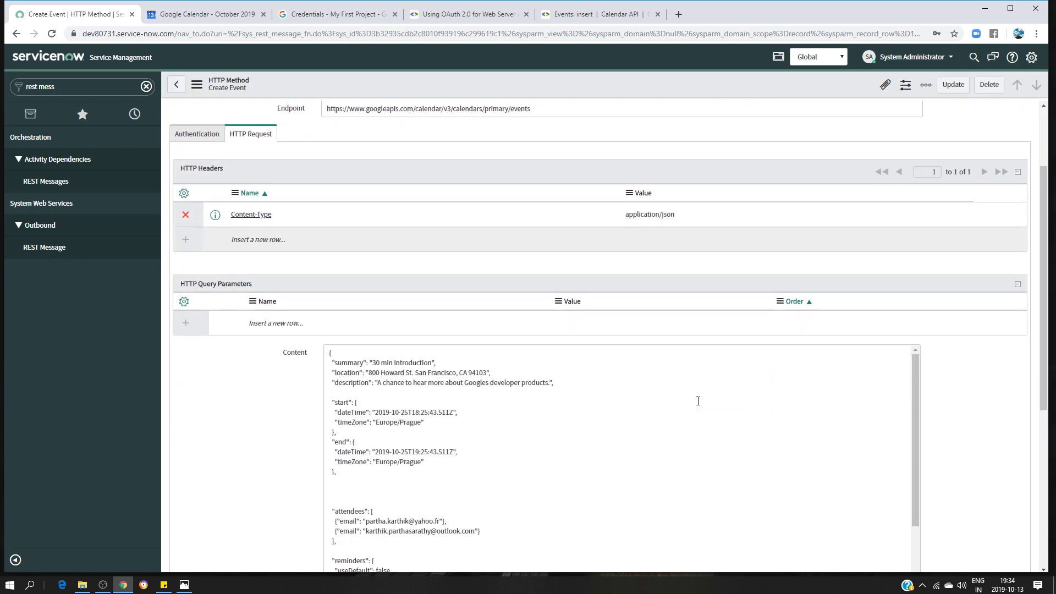
pyautogui.click(431, 362)
pyautogui.press('BackSpace')
pyautogui.press('BackSpace')
pyautogui.press('BackSpace')
pyautogui.click(408, 410)
pyautogui.press('BackSpace')
pyautogui.write('7')
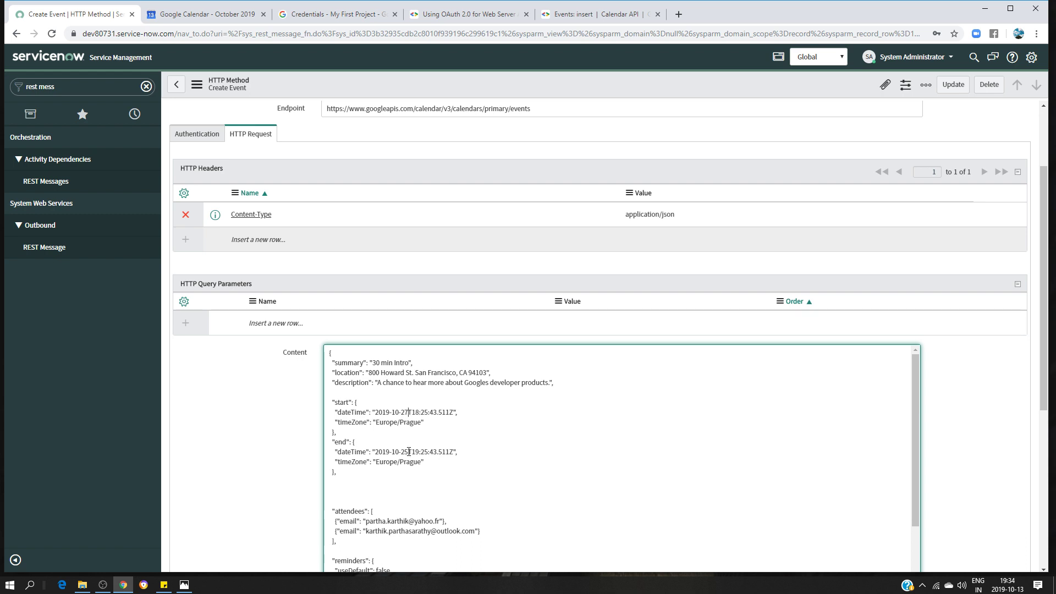
# Set the end date in the method's Content JSON to 2019-10-27 and save the Create Event method.
pyautogui.click(408, 452)
pyautogui.press('BackSpace')
pyautogui.write('7')
pyautogui.press('BackSpace')
pyautogui.write('7')
pyautogui.scroll(-2, 512, 448)
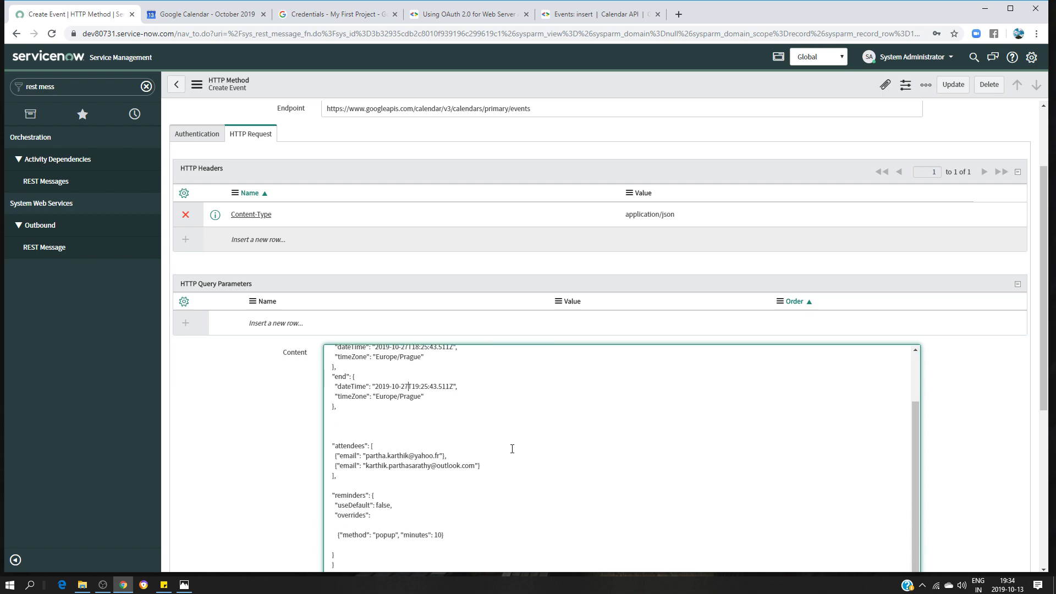
pyautogui.scroll(-4, 513, 445)
pyautogui.scroll(6, 361, 304)
pyautogui.rightClick(447, 78)
pyautogui.click(460, 86)
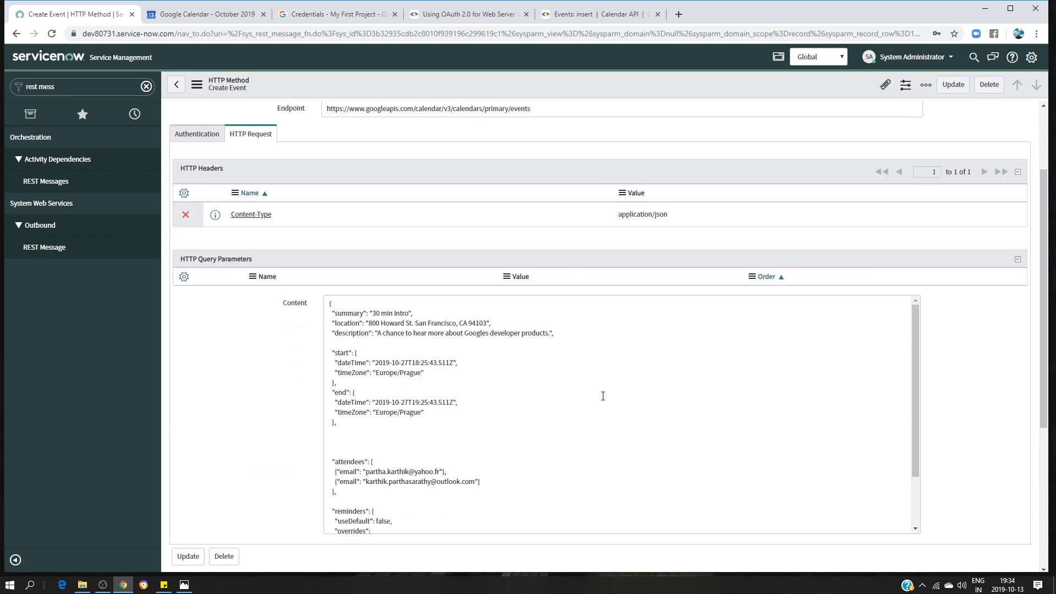
# Reload the October 2019 view in Google Calendar, and run another test of the Create Event method in ServiceNow.
pyautogui.click(190, 15)
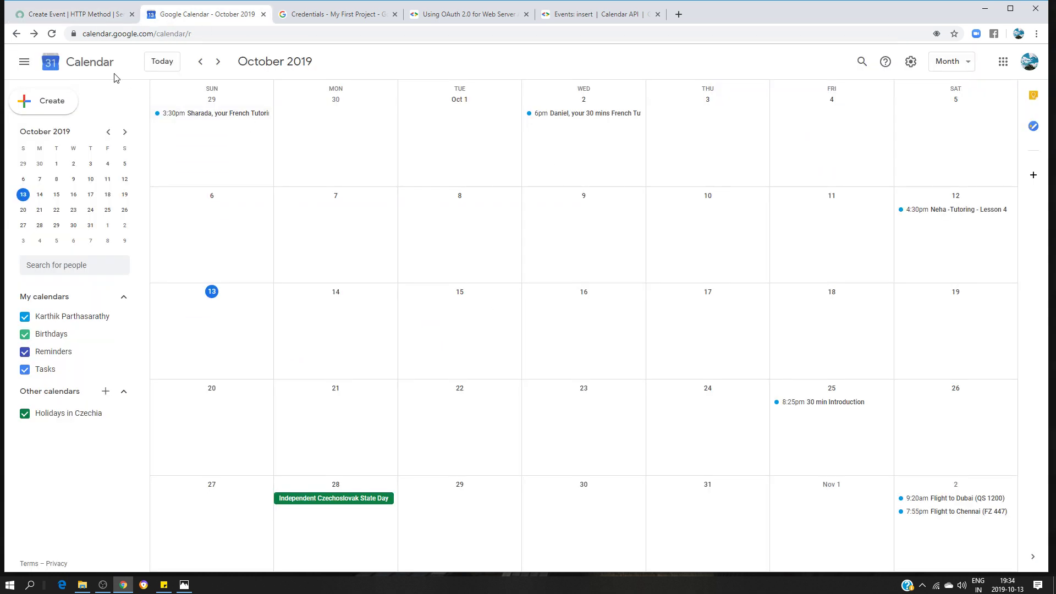
pyautogui.click(51, 34)
pyautogui.click(78, 14)
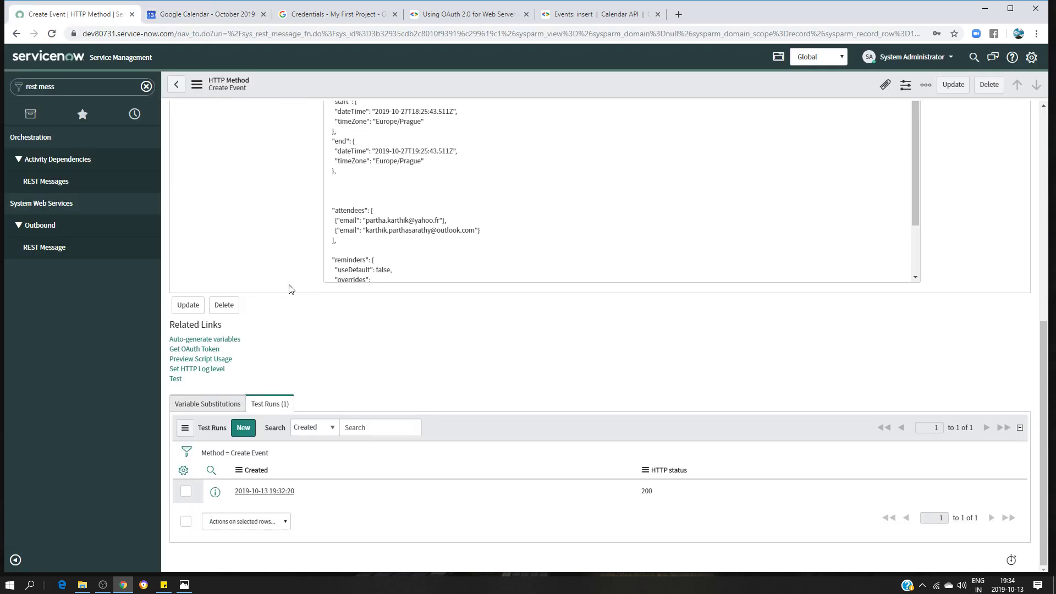
pyautogui.click(176, 379)
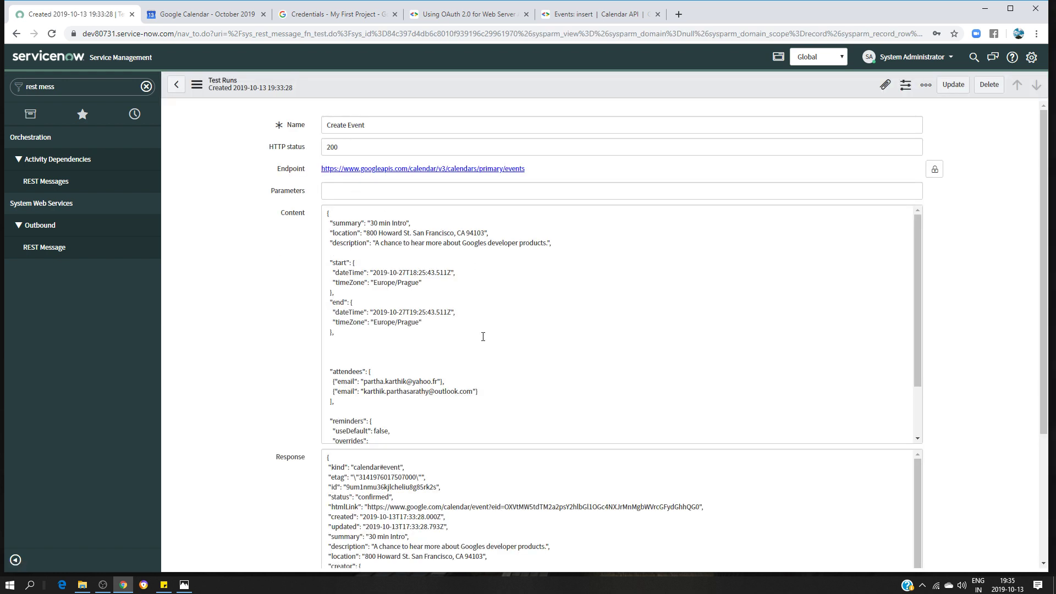
# Open the 30 min Intro event on October 27 in Google Calendar and compare its description with the test run's Content.
pyautogui.click(163, 12)
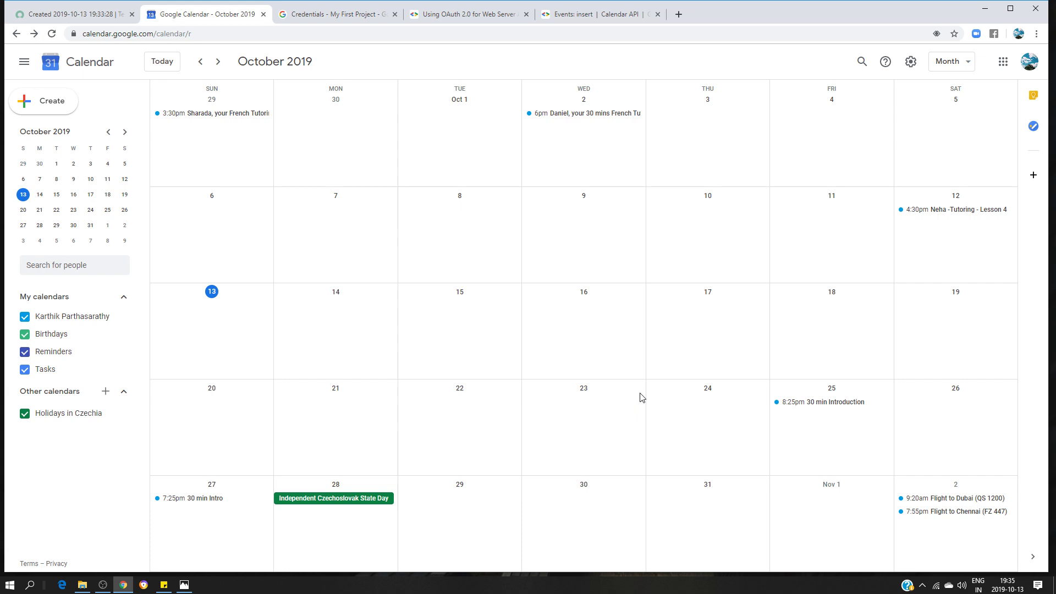
pyautogui.click(186, 503)
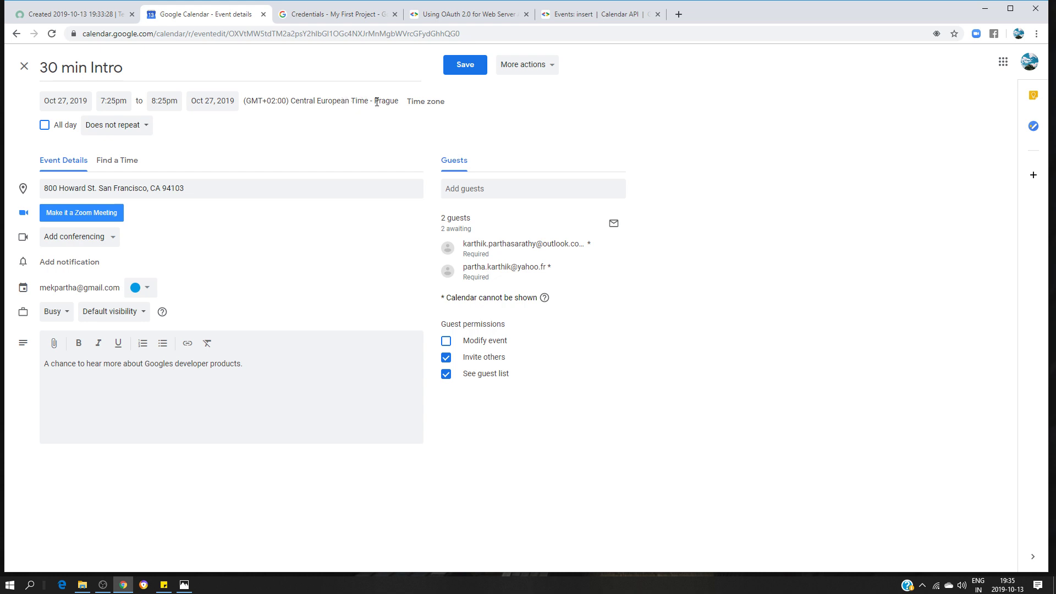
pyautogui.click(82, 16)
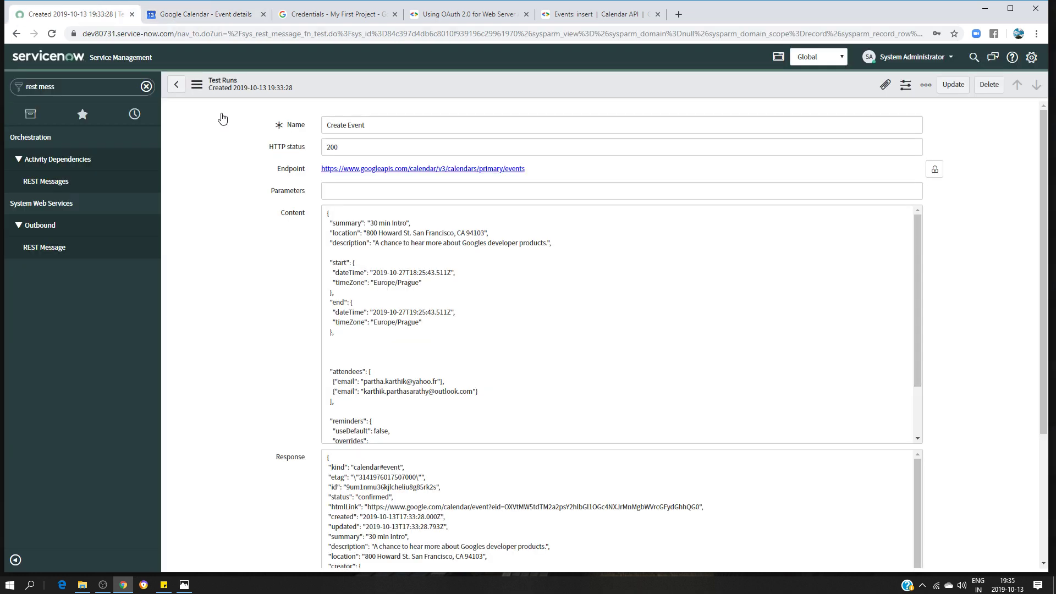
pyautogui.click(180, 16)
pyautogui.moveTo(51, 369); pyautogui.dragTo(247, 367)
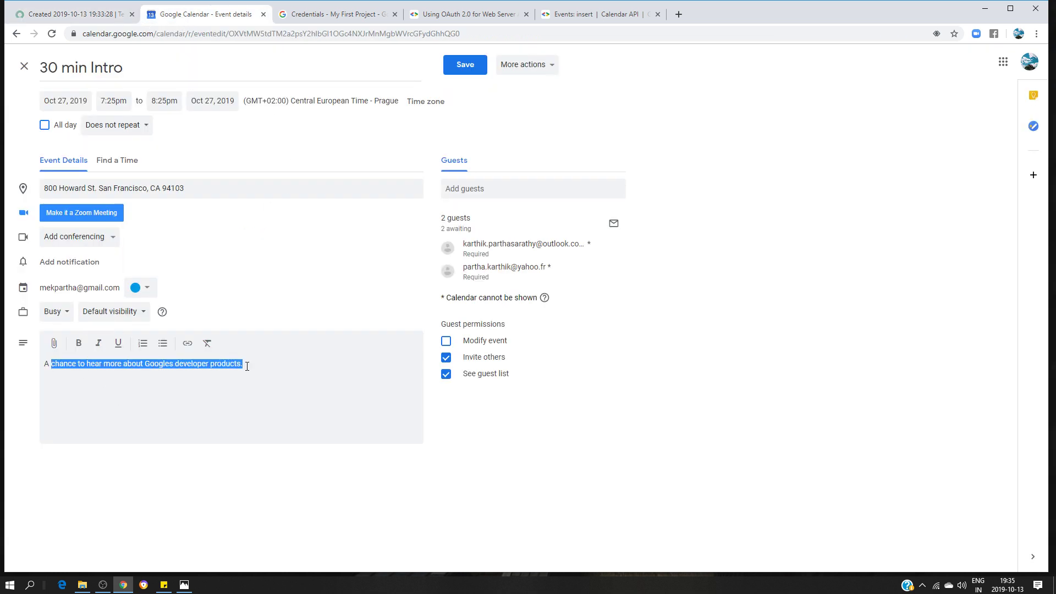
pyautogui.click(211, 401)
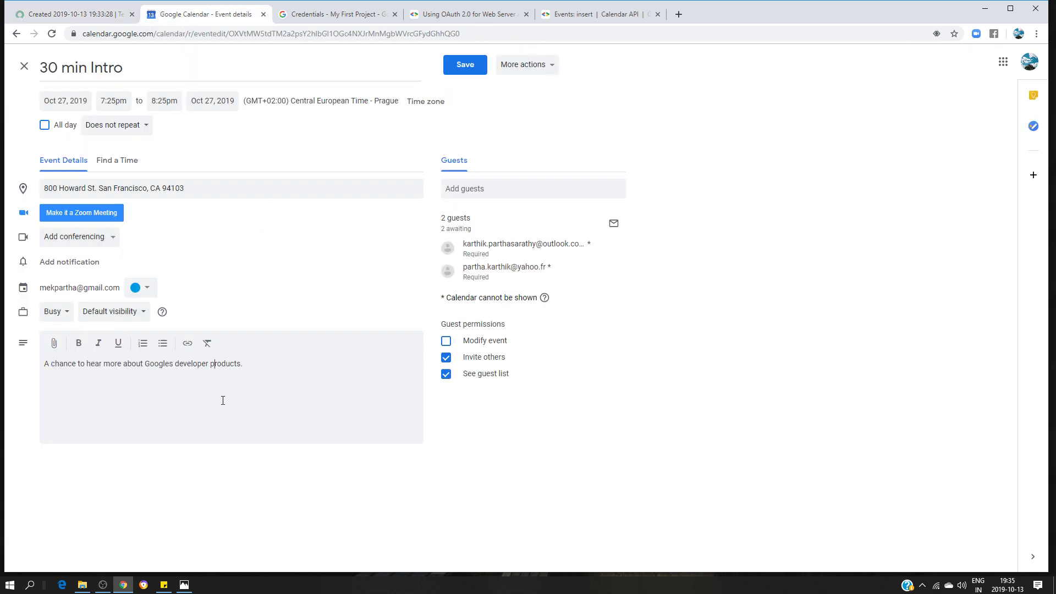
pyautogui.click(77, 14)
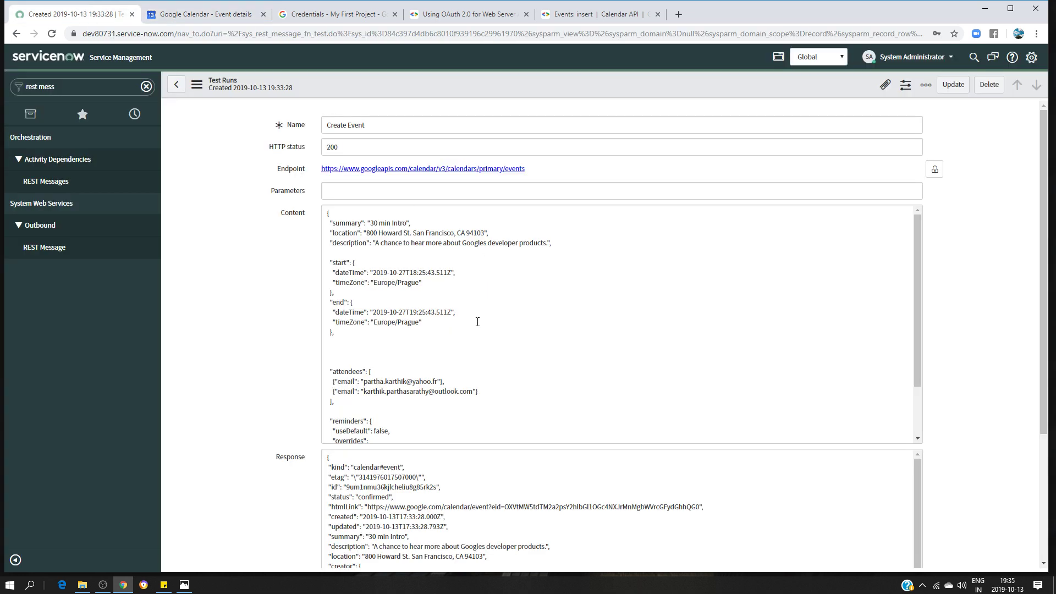
pyautogui.moveTo(382, 243); pyautogui.dragTo(553, 252)
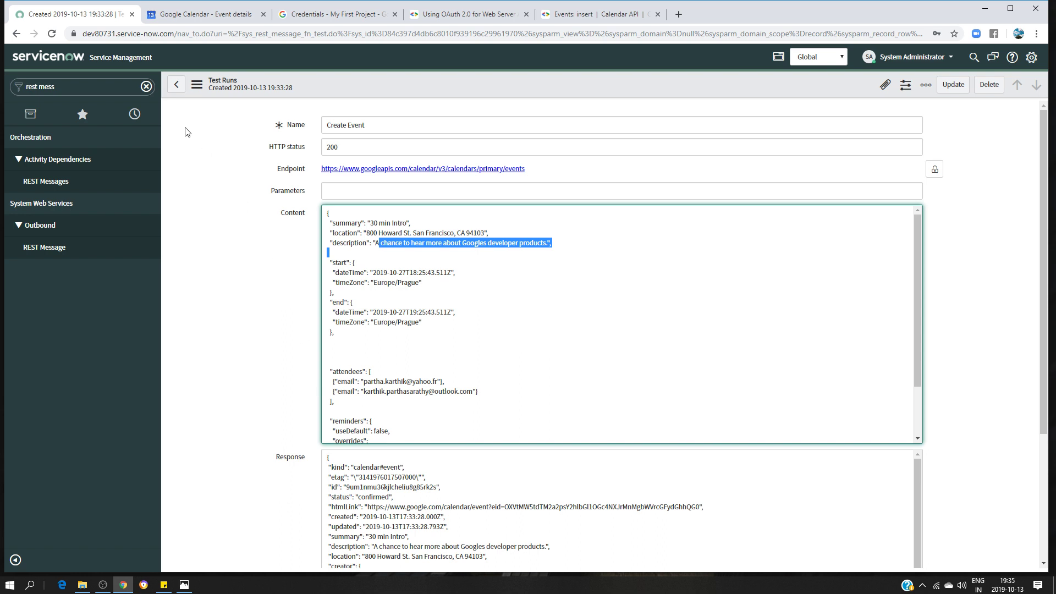
pyautogui.click(209, 19)
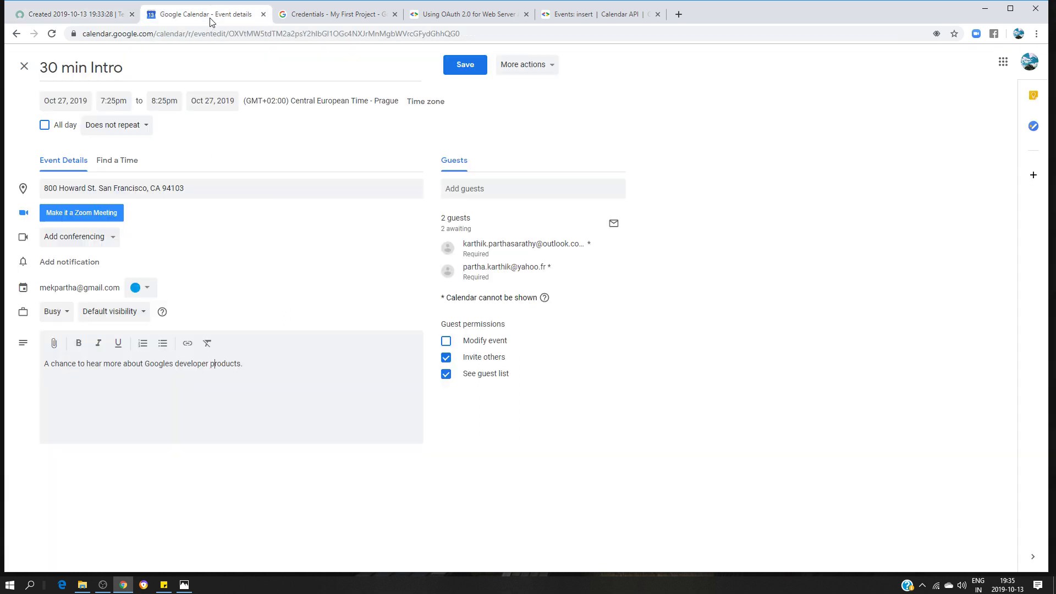
# View the APIs & Services dashboard in the Google API Console and the Calendar API's Events: insert reference.
pyautogui.click(318, 19)
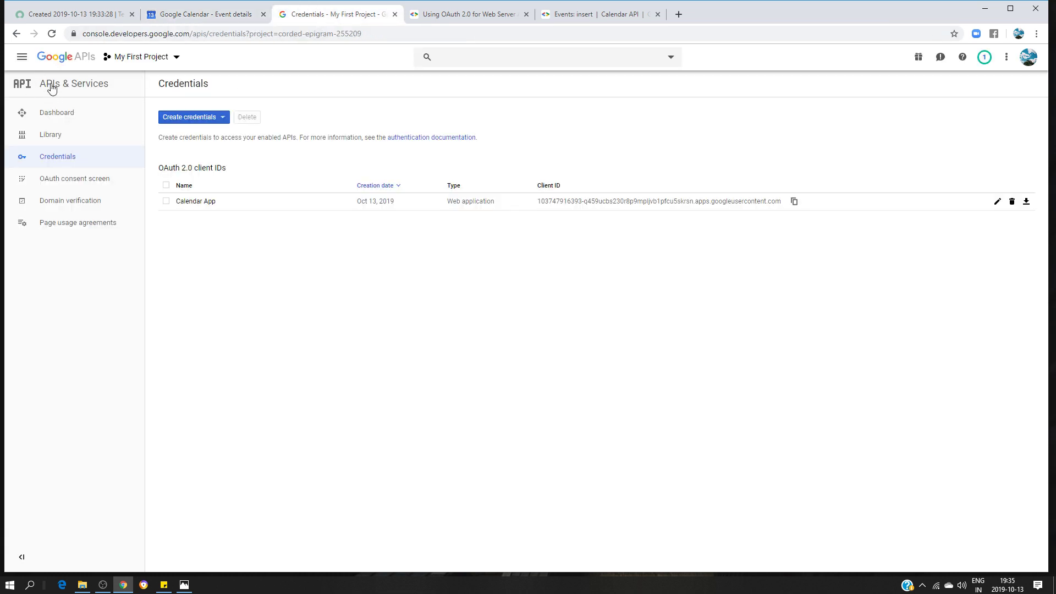
pyautogui.click(79, 88)
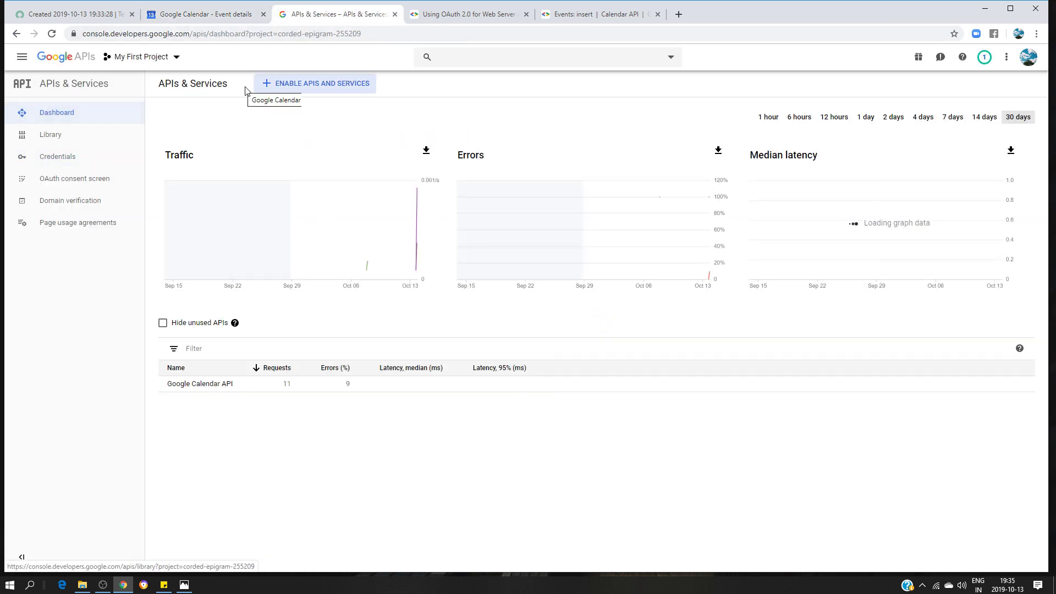
pyautogui.click(494, 15)
pyautogui.click(561, 14)
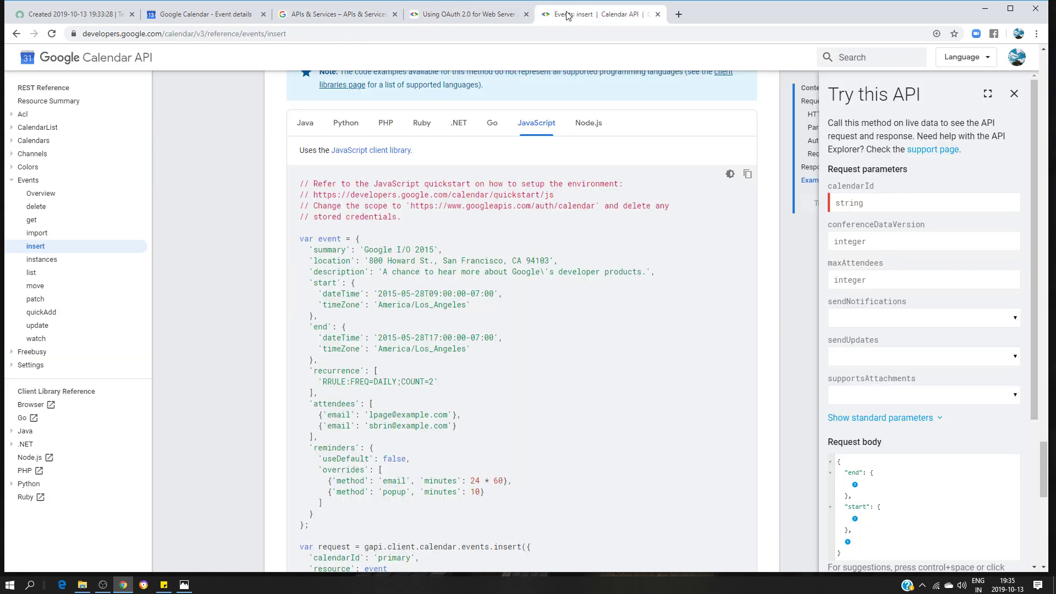
pyautogui.click(302, 17)
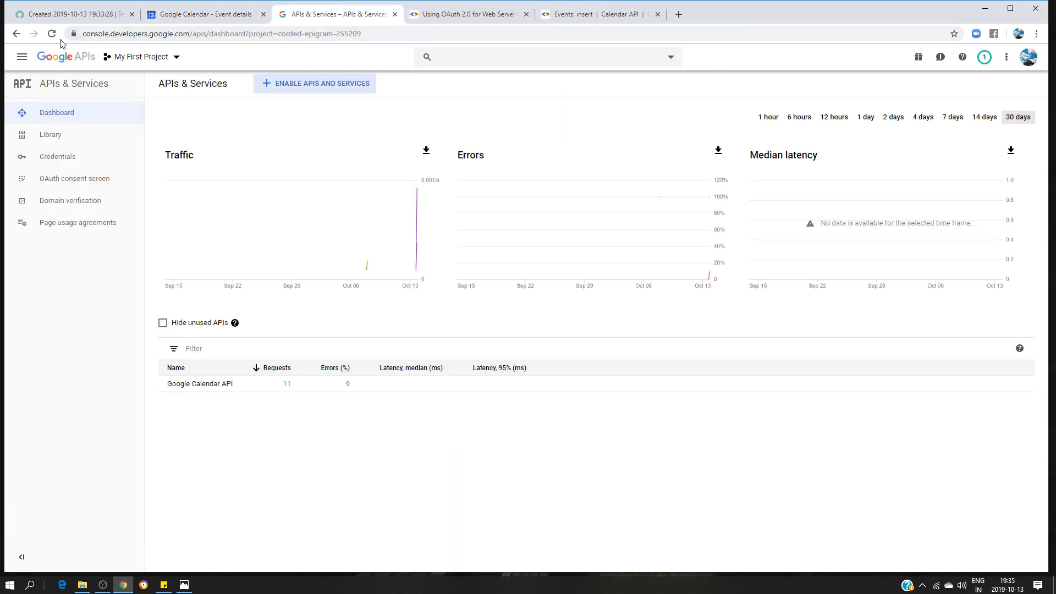
# Go back to the Google Calendar API overview page and return to the APIs & Services dashboard from there.
pyautogui.click(17, 34)
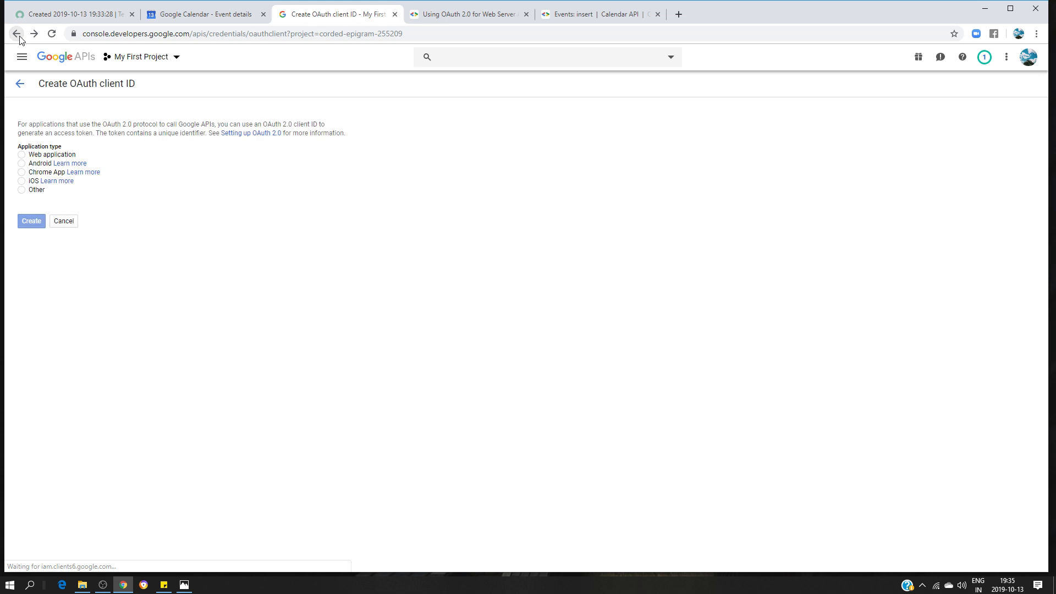
pyautogui.click(17, 34)
pyautogui.click(17, 34)
pyautogui.click(17, 34)
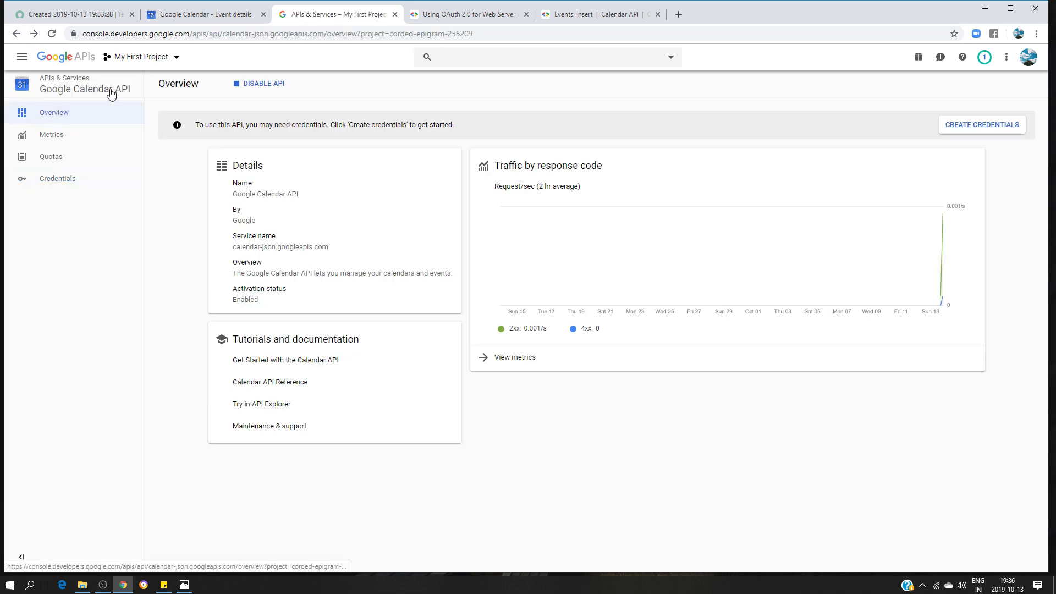
pyautogui.click(31, 60)
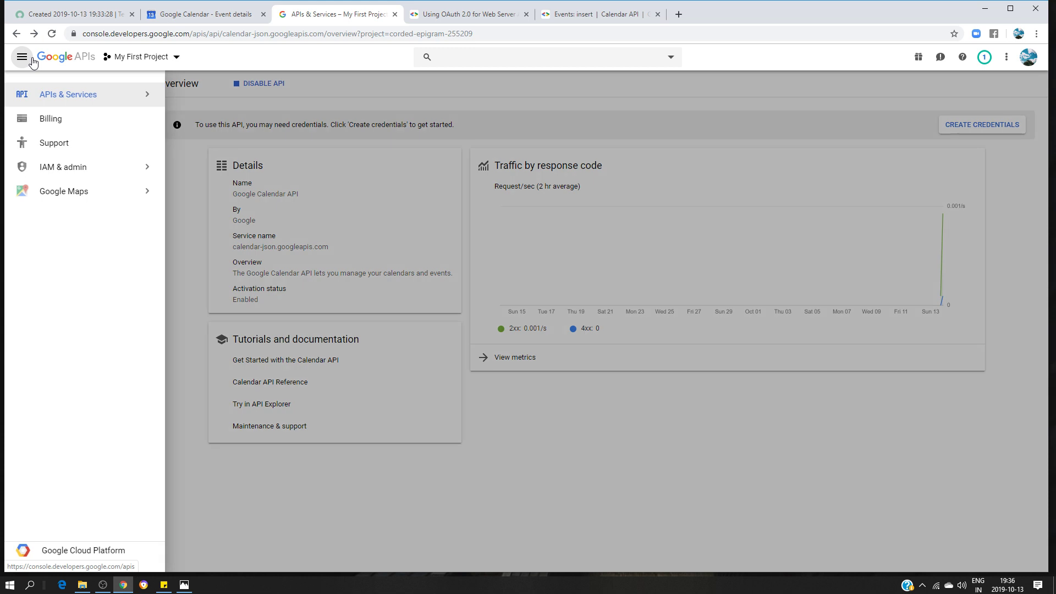
pyautogui.moveTo(101, 94)
pyautogui.click(190, 105)
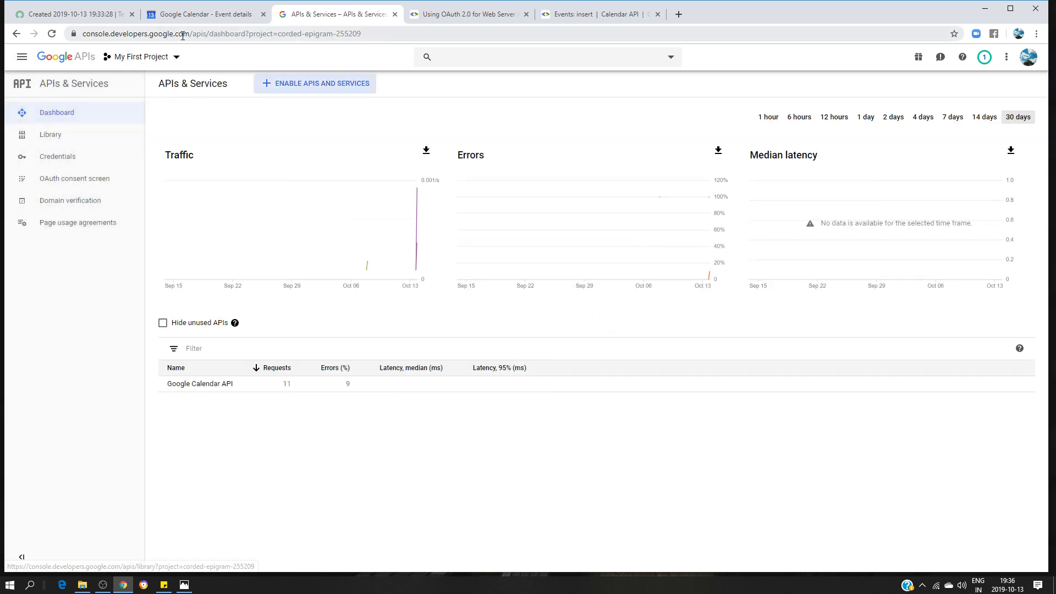
# Reload the API console dashboard, search the console for "api" and open APIs & Services from the results.
pyautogui.moveTo(190, 33); pyautogui.dragTo(391, 35)
pyautogui.press('BackSpace')
pyautogui.press('Return')
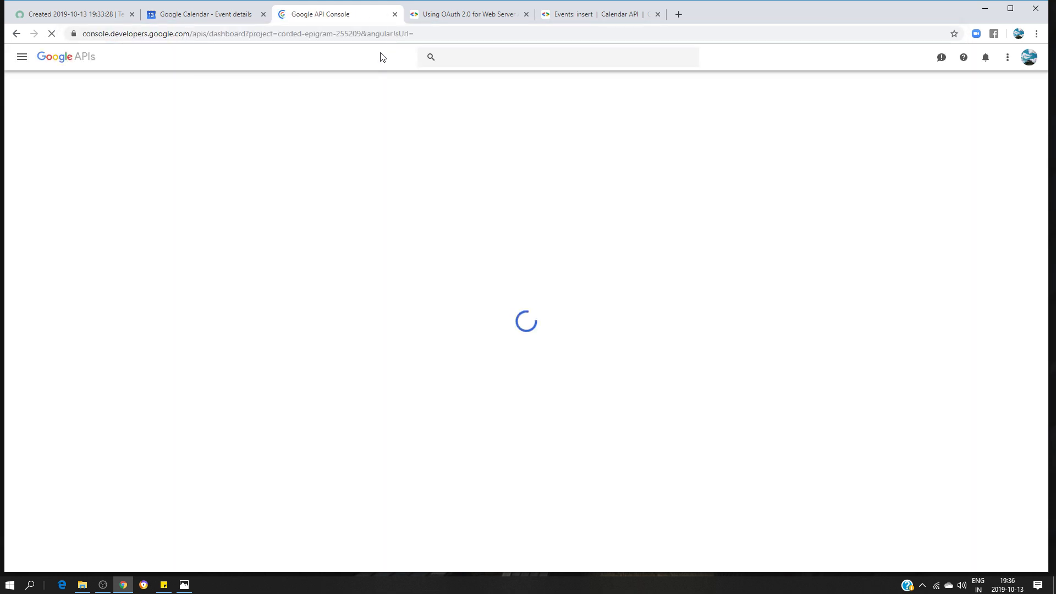
pyautogui.click(470, 55)
pyautogui.write('api')
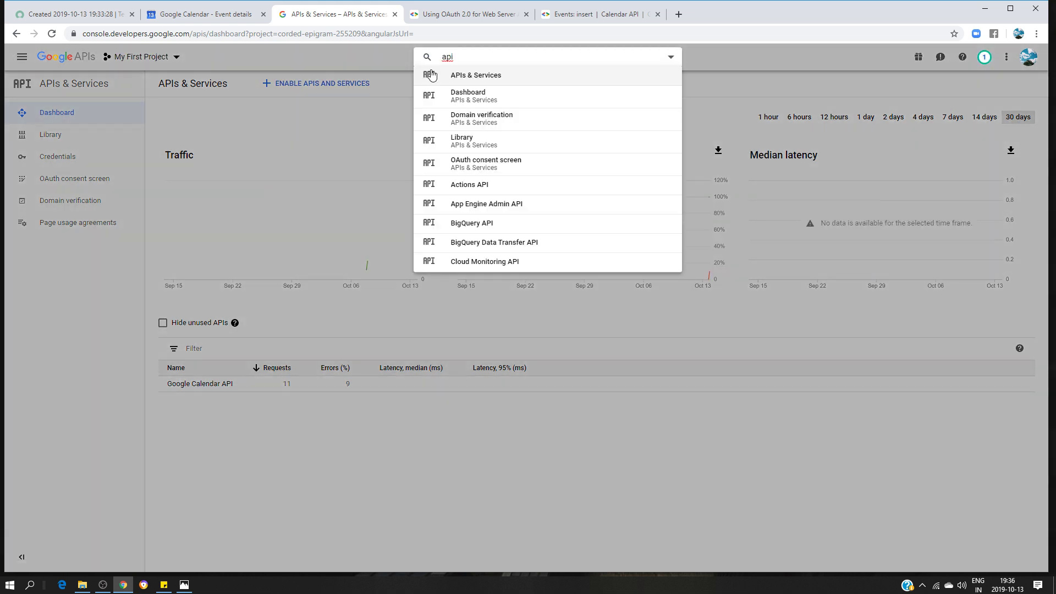
pyautogui.click(472, 78)
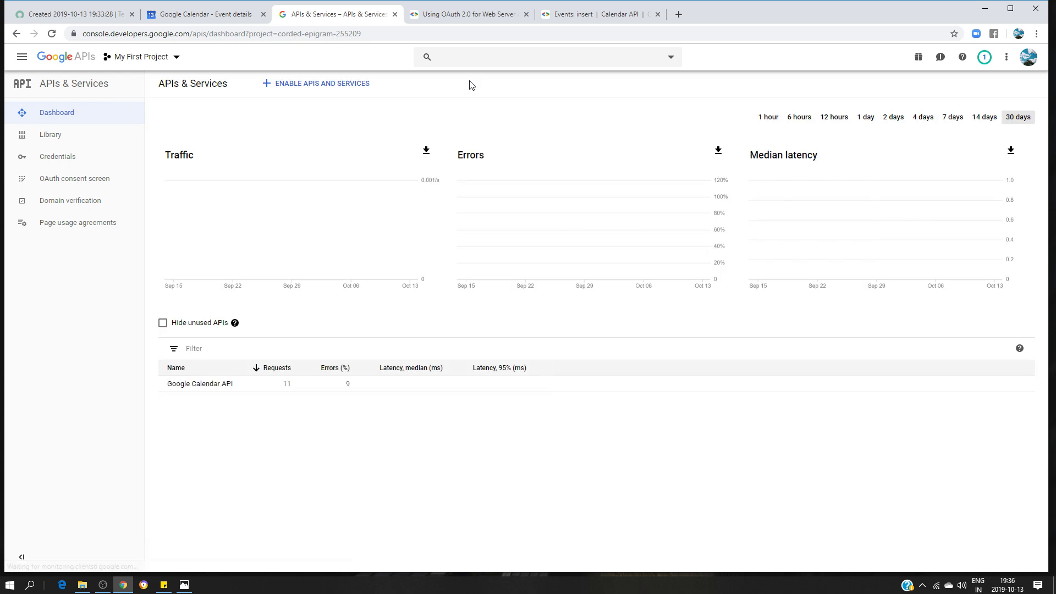
# Open the API Library and browse the APIs offered in its categories, such as G Suite, YouTube, Social and Advertising.
pyautogui.click(63, 137)
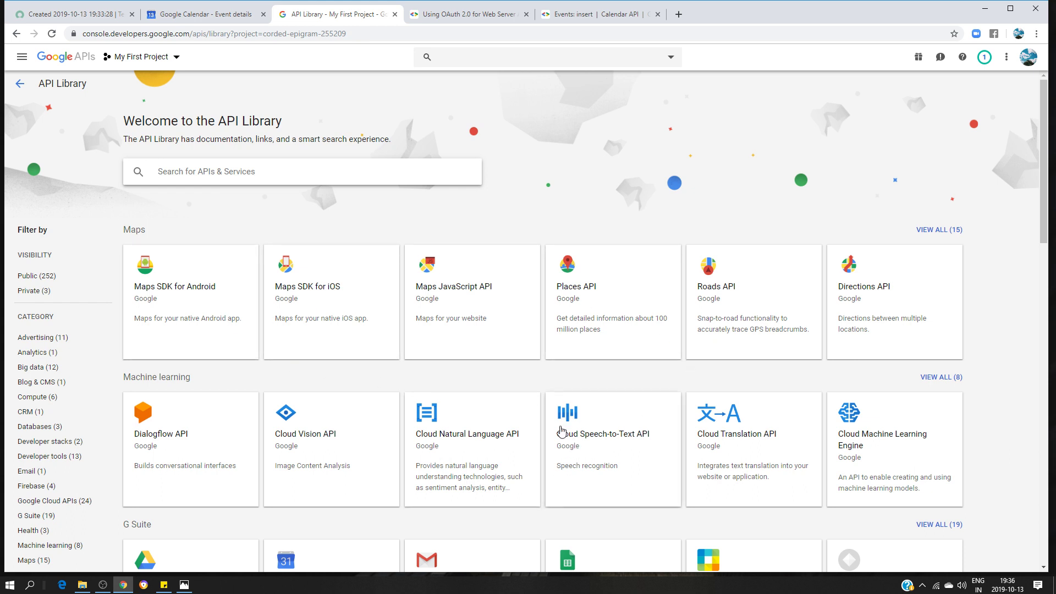
pyautogui.scroll(-2, 413, 372)
pyautogui.scroll(-1, 413, 372)
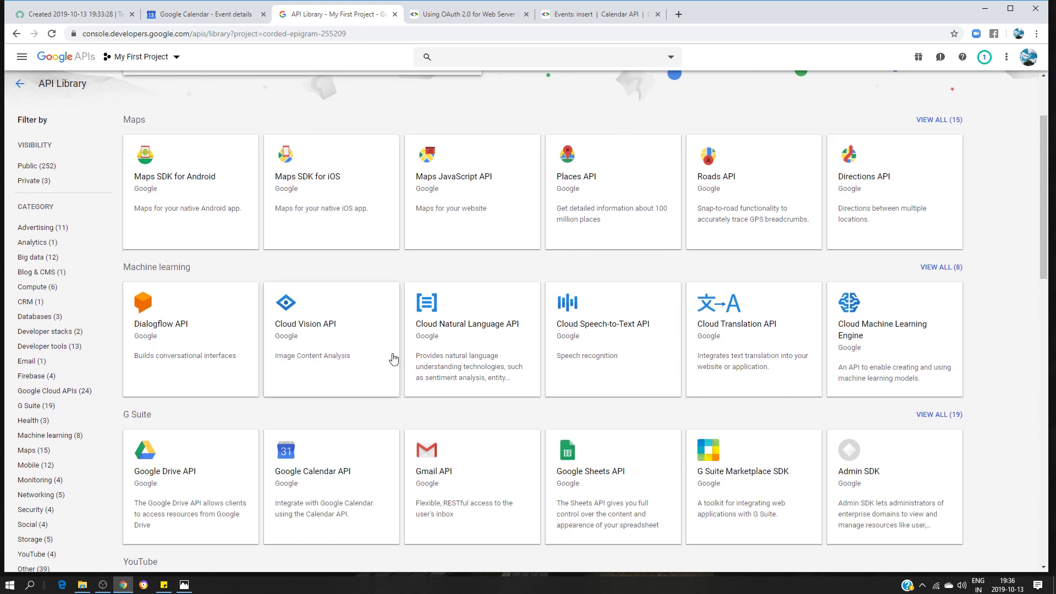
pyautogui.scroll(-3, 630, 319)
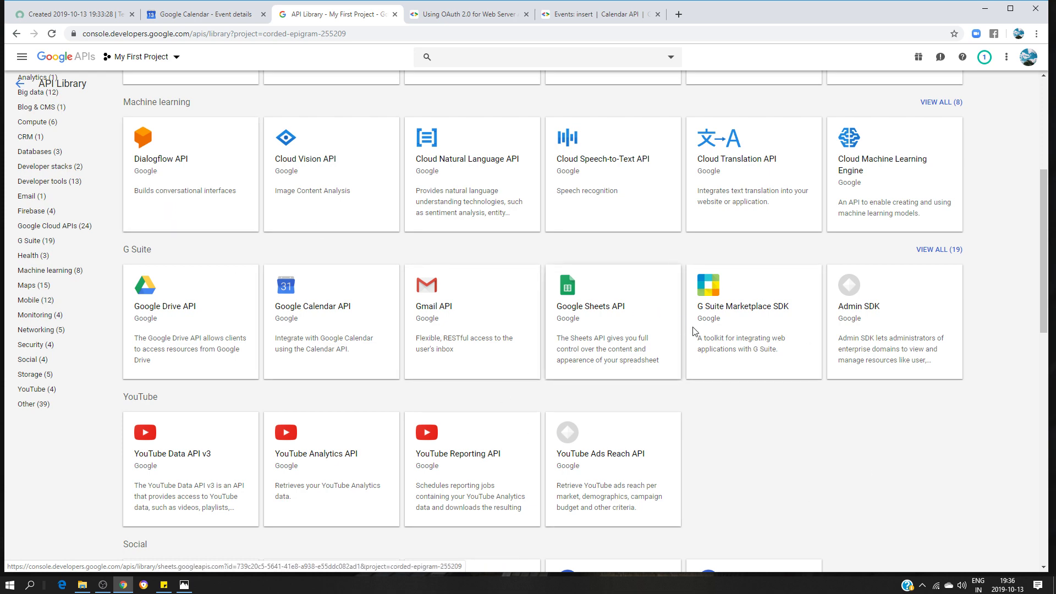
pyautogui.scroll(3, 682, 329)
pyautogui.scroll(-4, 483, 316)
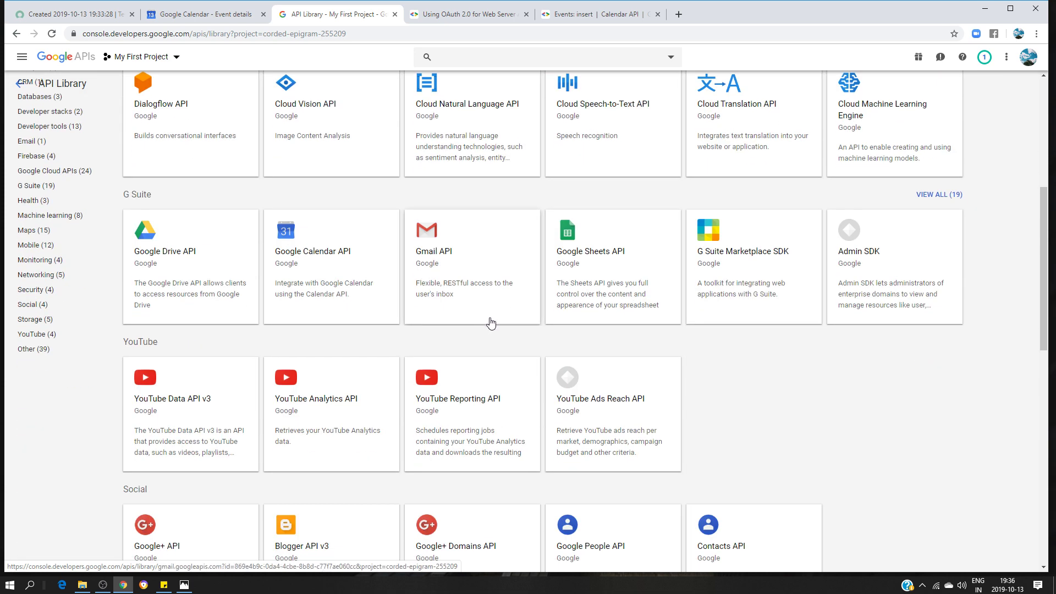
pyautogui.scroll(-2, 459, 359)
pyautogui.scroll(-3, 593, 362)
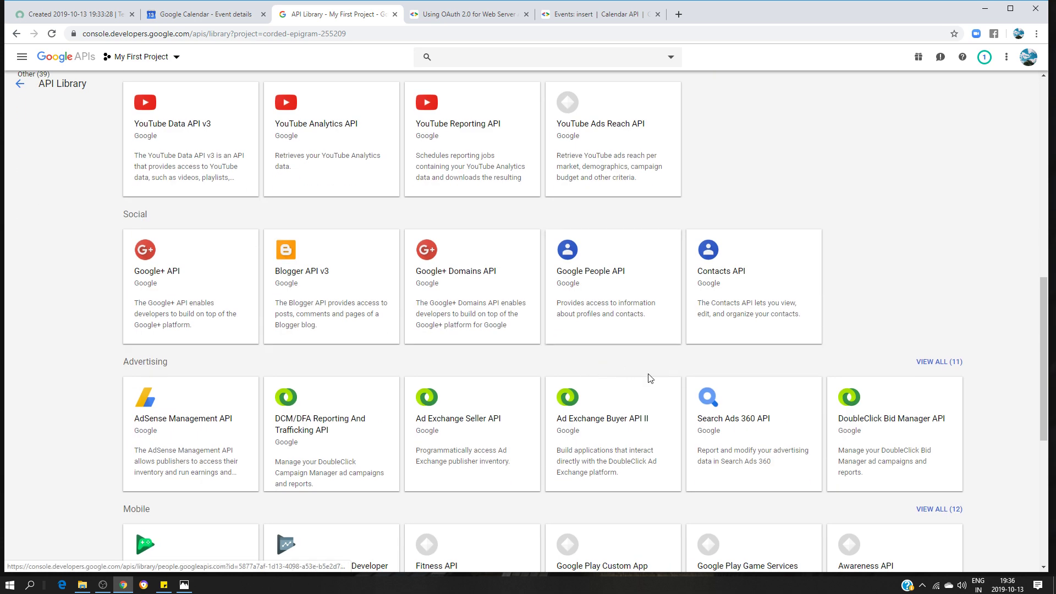
pyautogui.scroll(6, 506, 370)
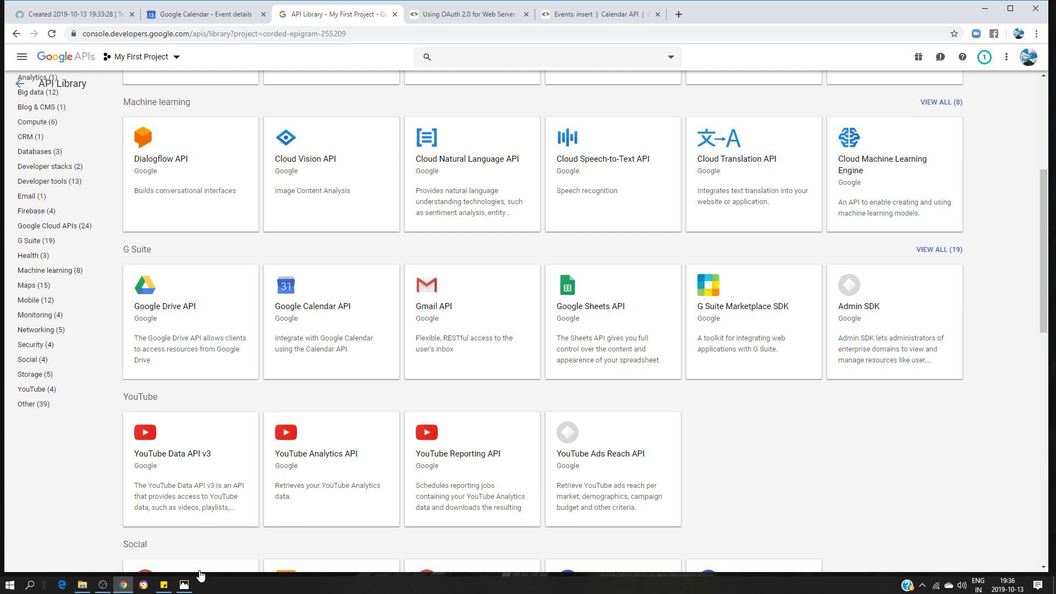
pyautogui.click(103, 584)
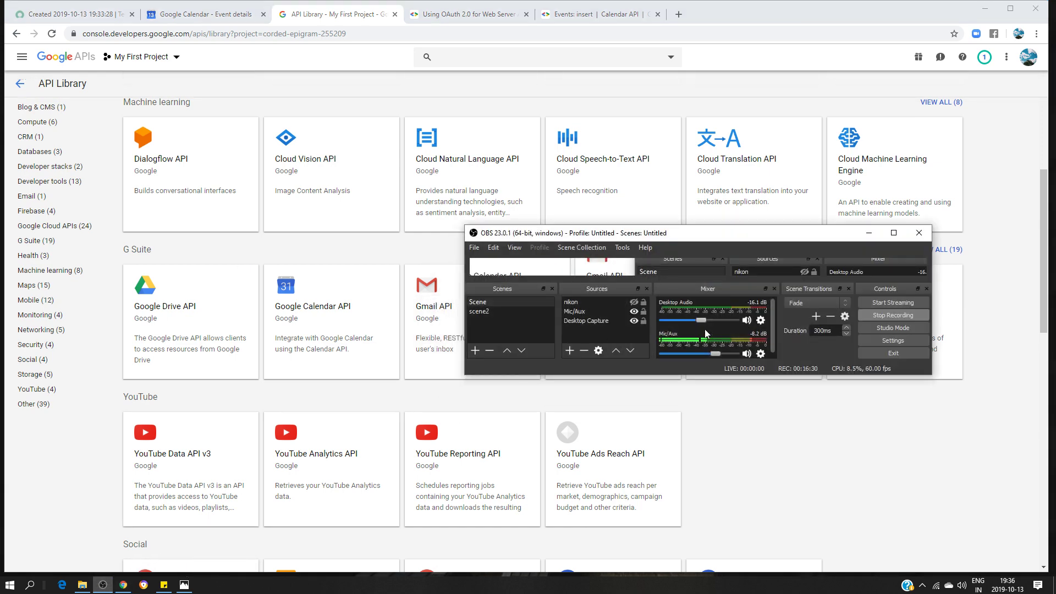